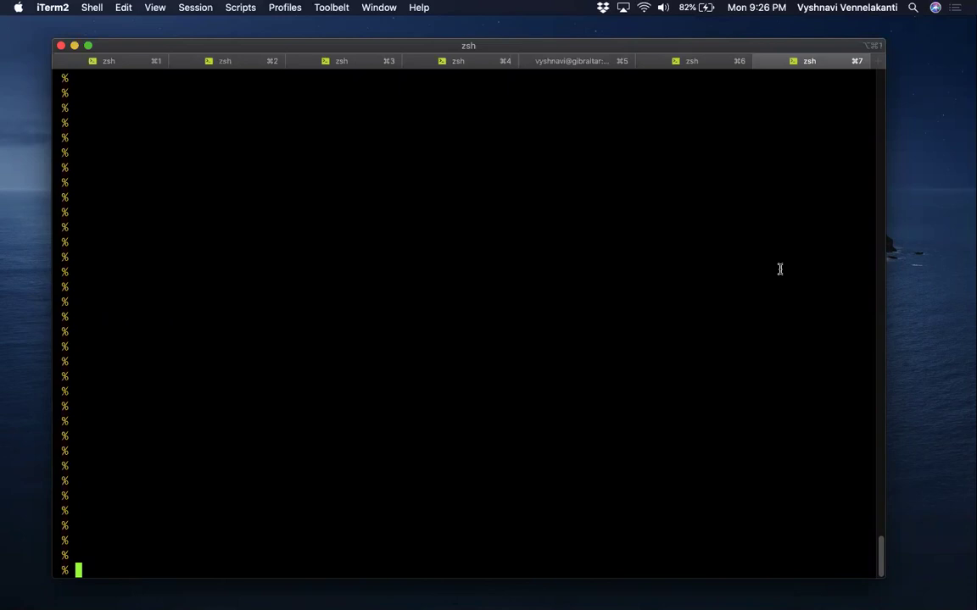
Step: List the folder's files and plot data_1.txt with the command xmgrace -nxy data_1.txt
text(lss)
key(Return)
text(xmgrace -nx)
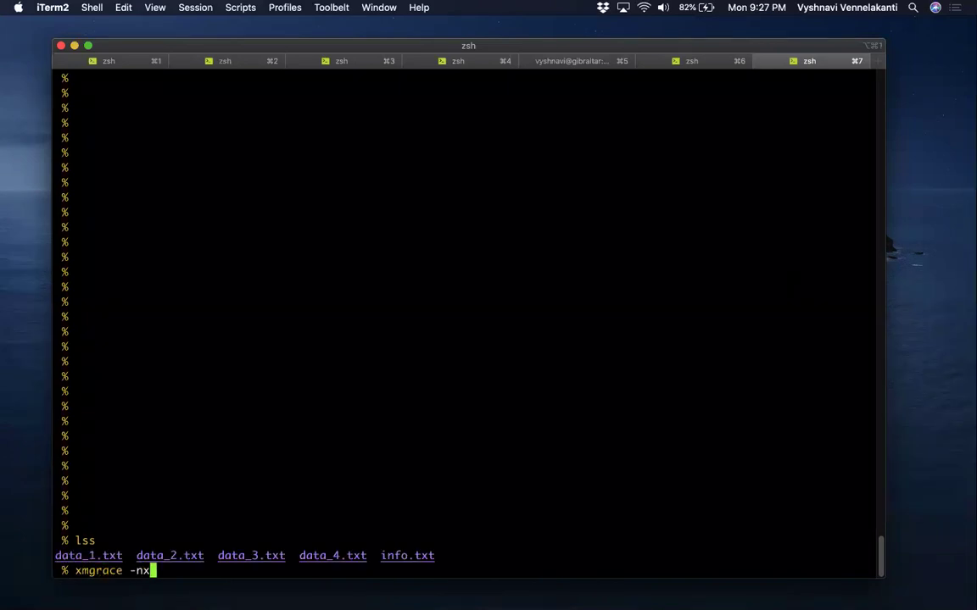
text(y data_1.txt)
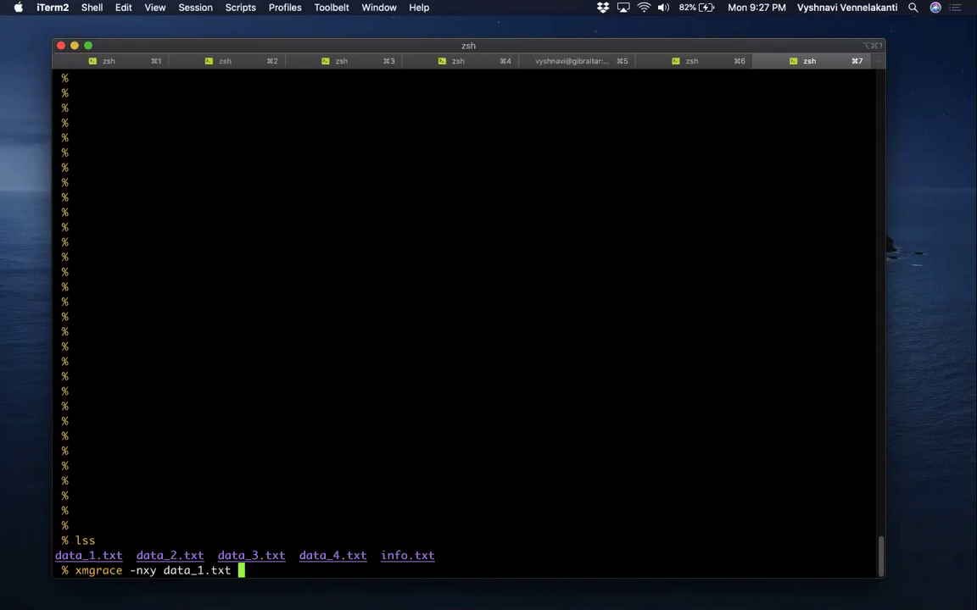
key(Return)
Step: Enlarge the Grace window so the plot page fills most of the screen
drag(457, 504, 907, 577)
scroll(900, 477, down, 2)
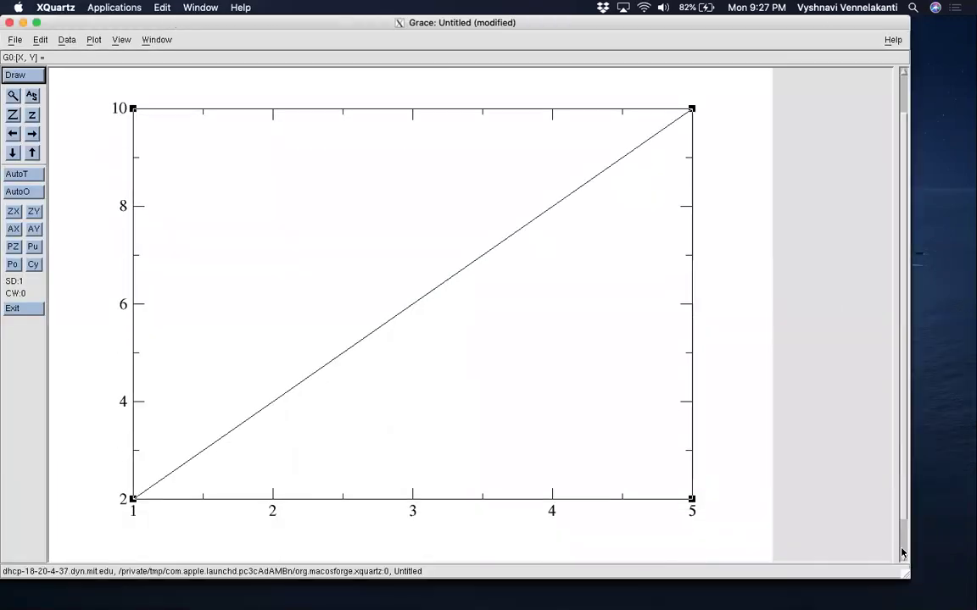
drag(897, 520, 887, 312)
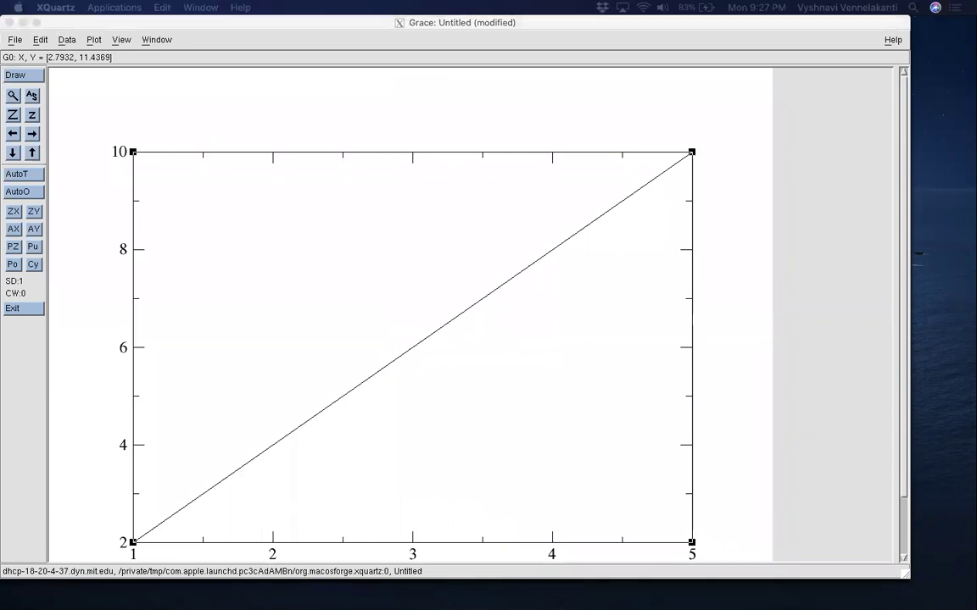
click(94, 120)
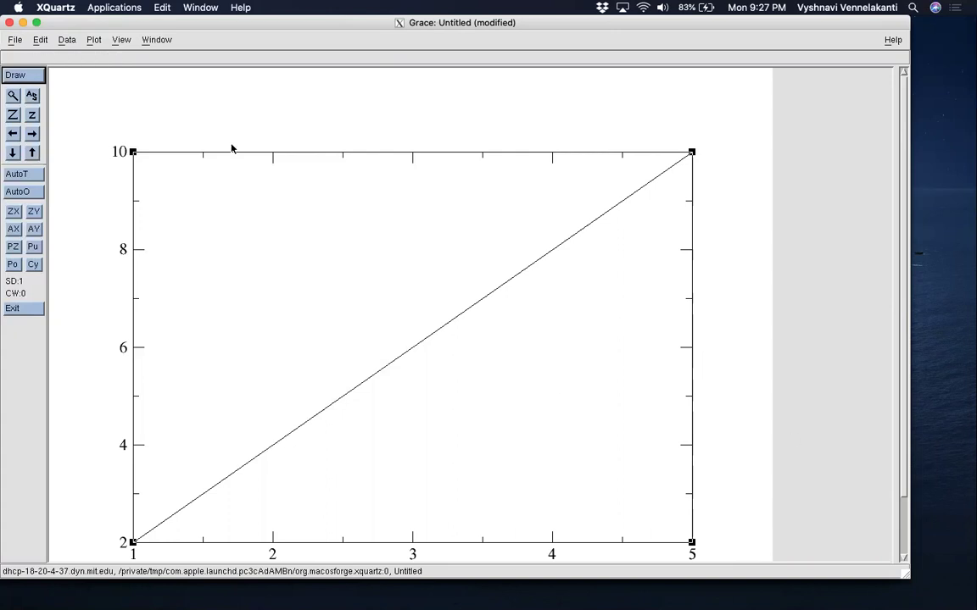
Step: Set the top page offset of graph G0 to 0.05 in the graph arrangement settings and apply it
click(43, 40)
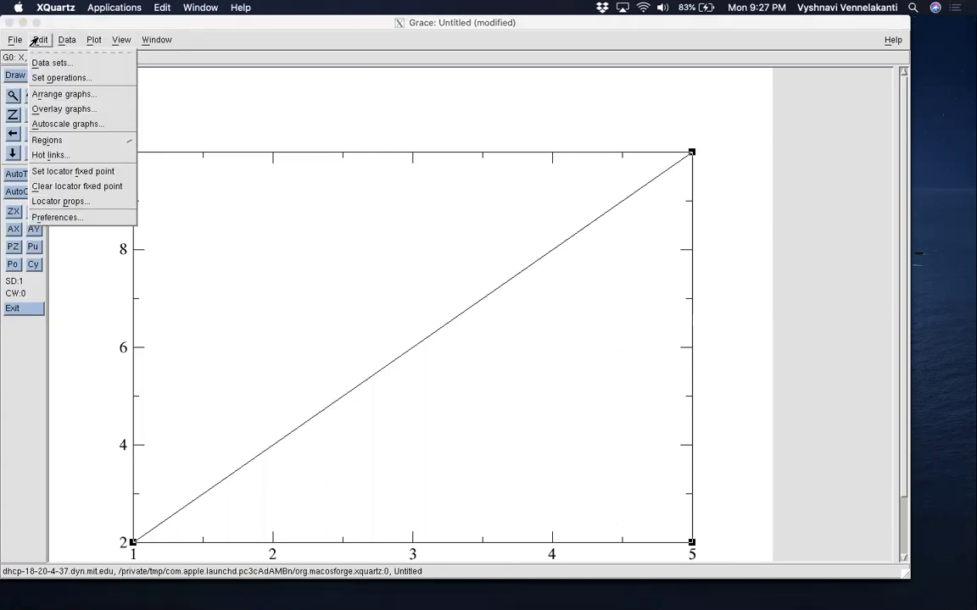
click(50, 95)
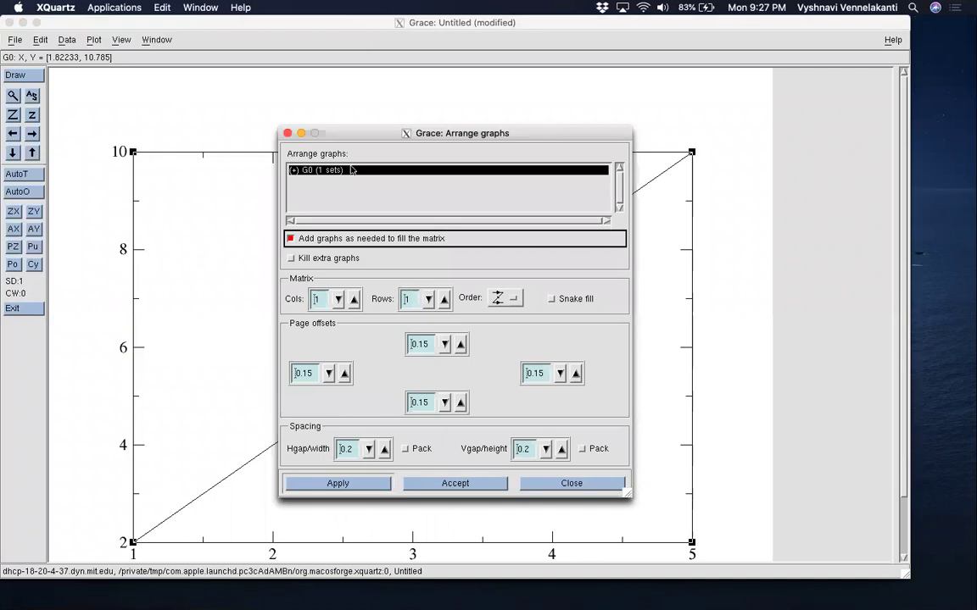
drag(350, 133, 646, 104)
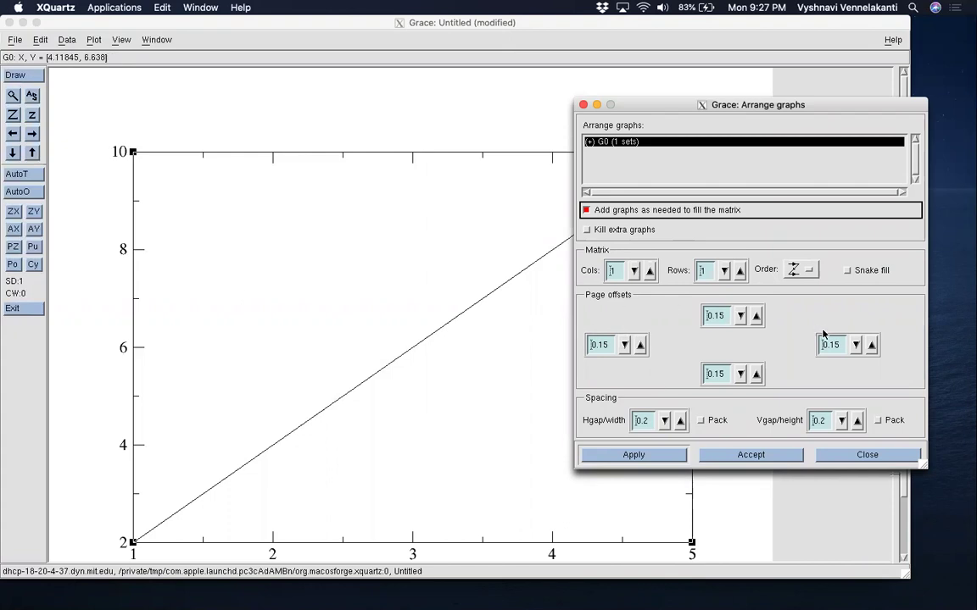
click(727, 317)
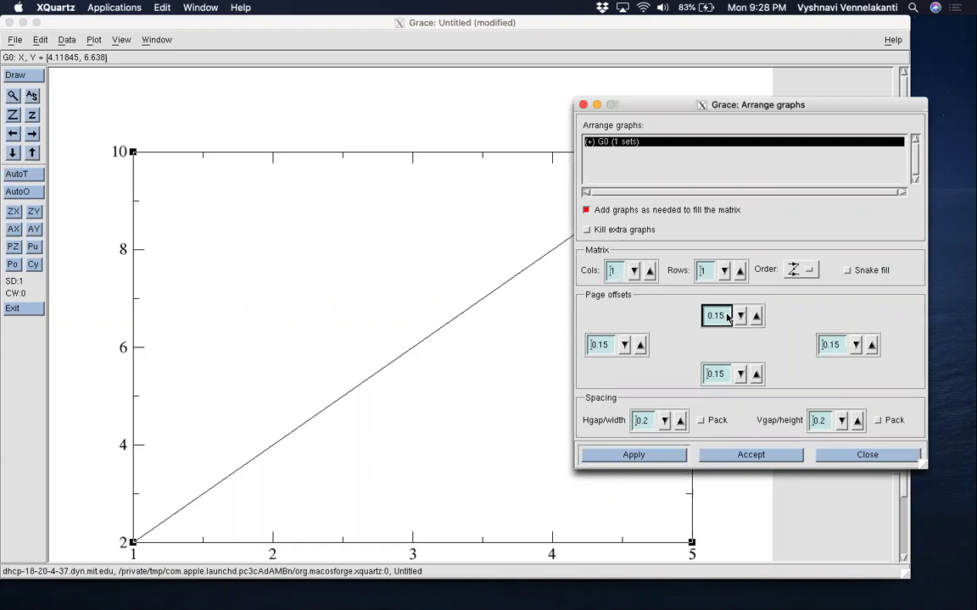
key(BackSpace)
key(BackSpace)
text(05)
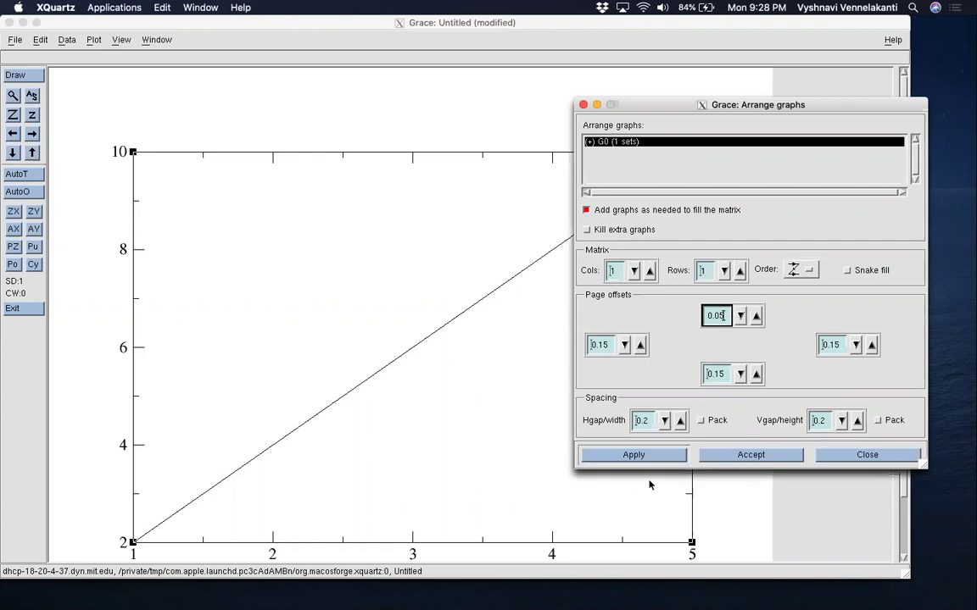
click(638, 456)
Step: Set the right page offset of graph G0 to 0.7 and apply it
click(836, 346)
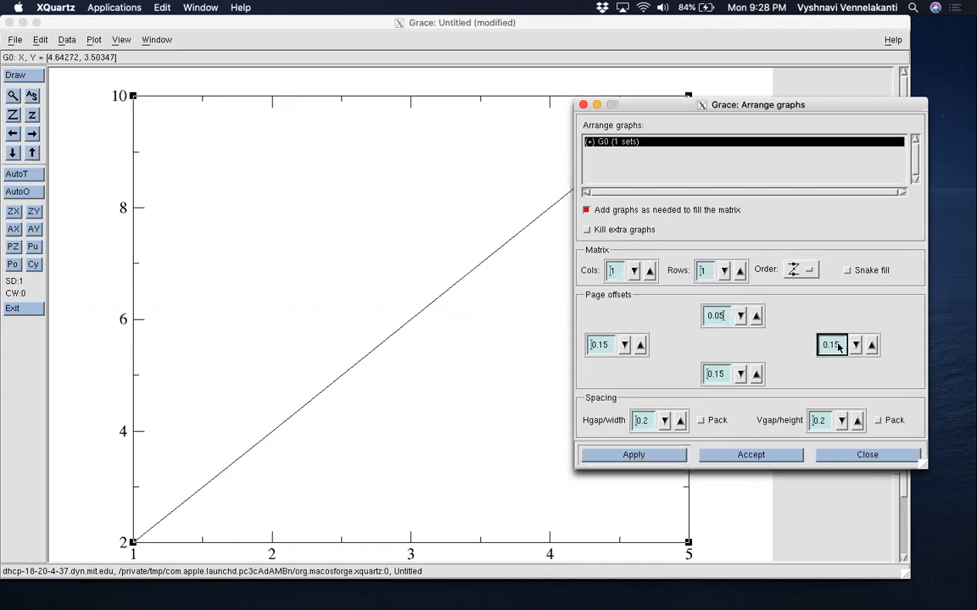
key(BackSpace)
key(BackSpace)
text(7)
click(669, 455)
Step: Set the bottom page offset of graph G0 to 0.6 and apply it
click(728, 375)
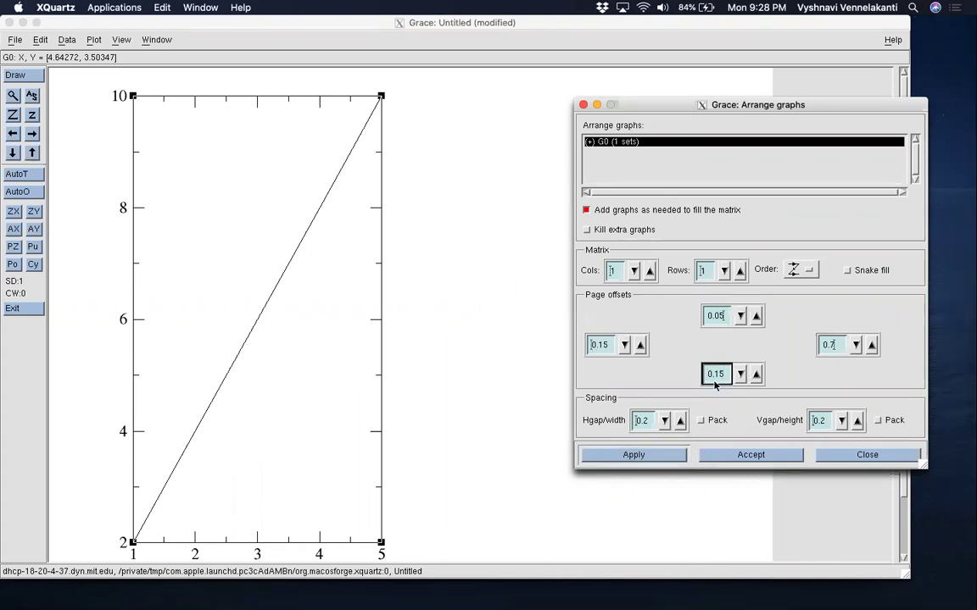
key(BackSpace)
key(BackSpace)
text(6)
click(638, 455)
Step: Set the left page offset of graph G0 to 0.1 and accept the arrangement
click(610, 346)
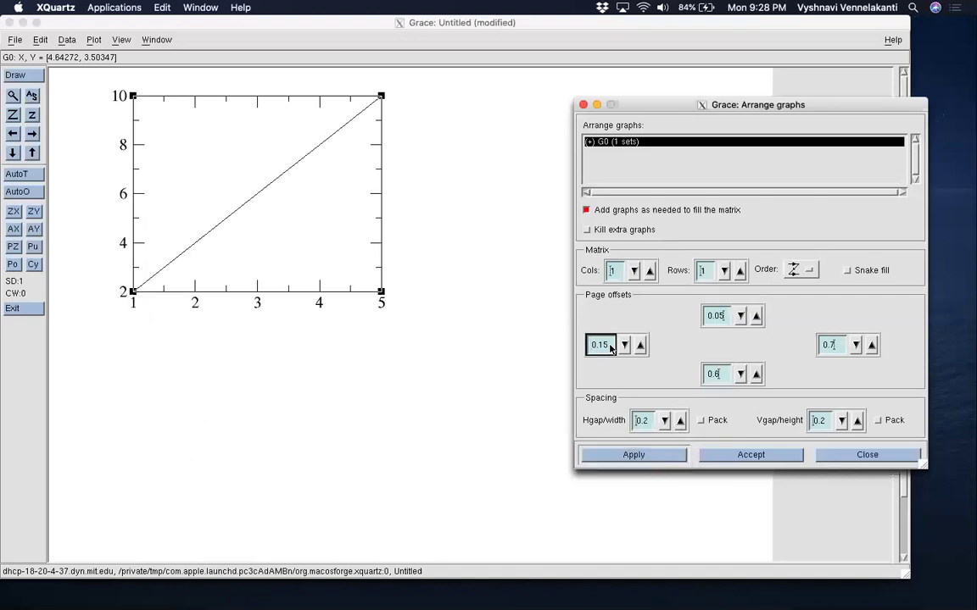
key(BackSpace)
click(609, 456)
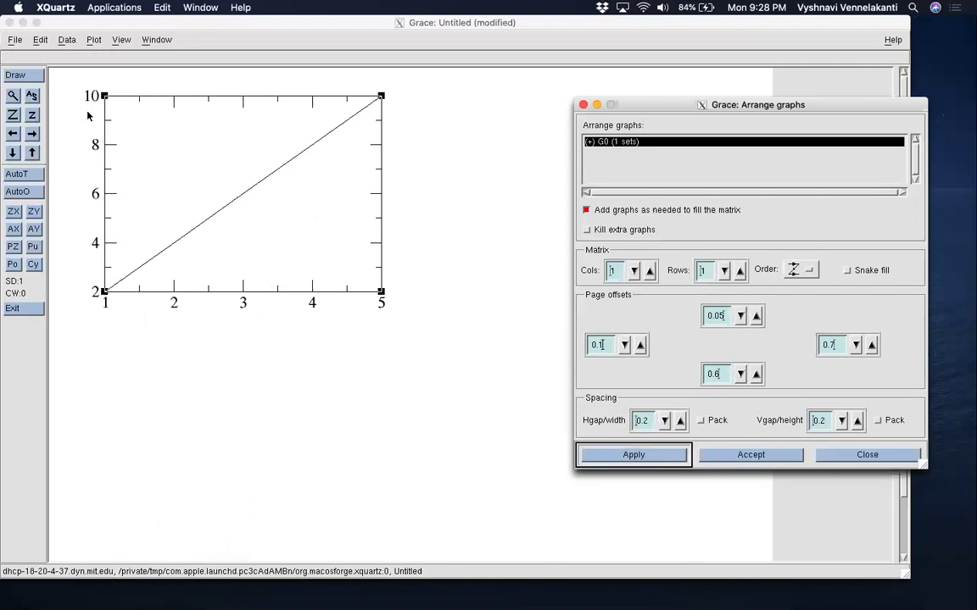
click(742, 457)
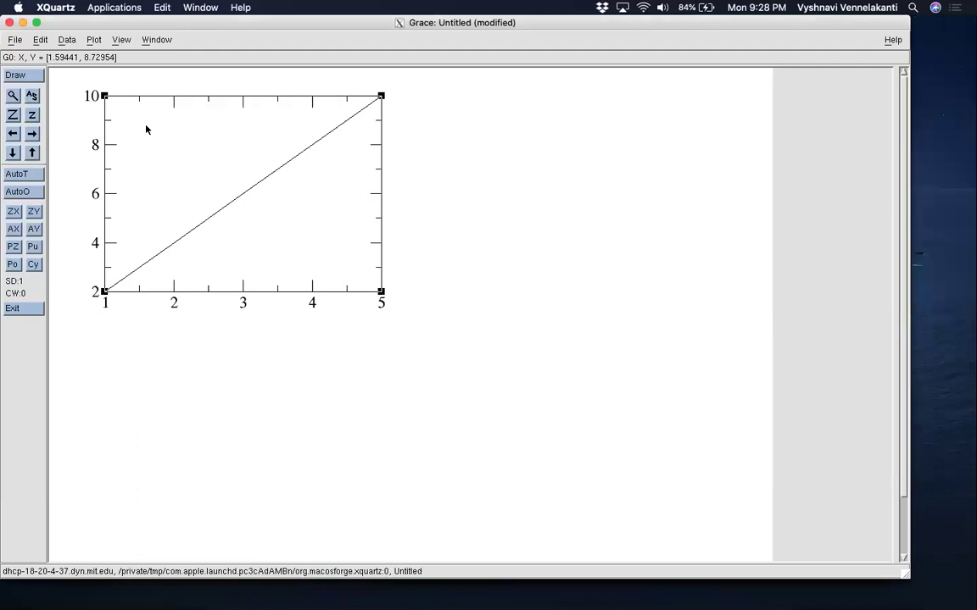
Step: Review the page offsets of graph G0 in the graph arrangement settings
click(39, 40)
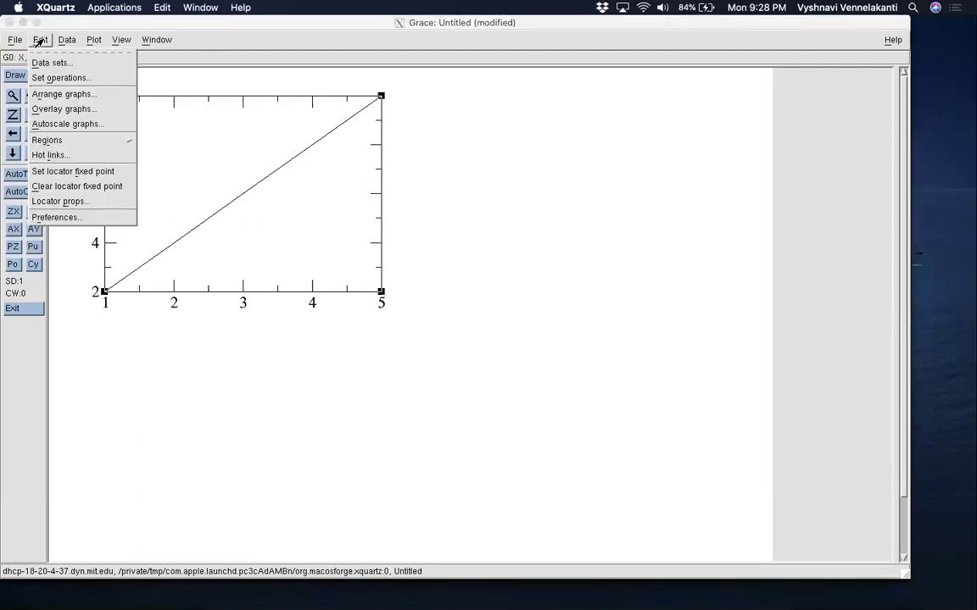
click(42, 94)
drag(754, 120, 594, 126)
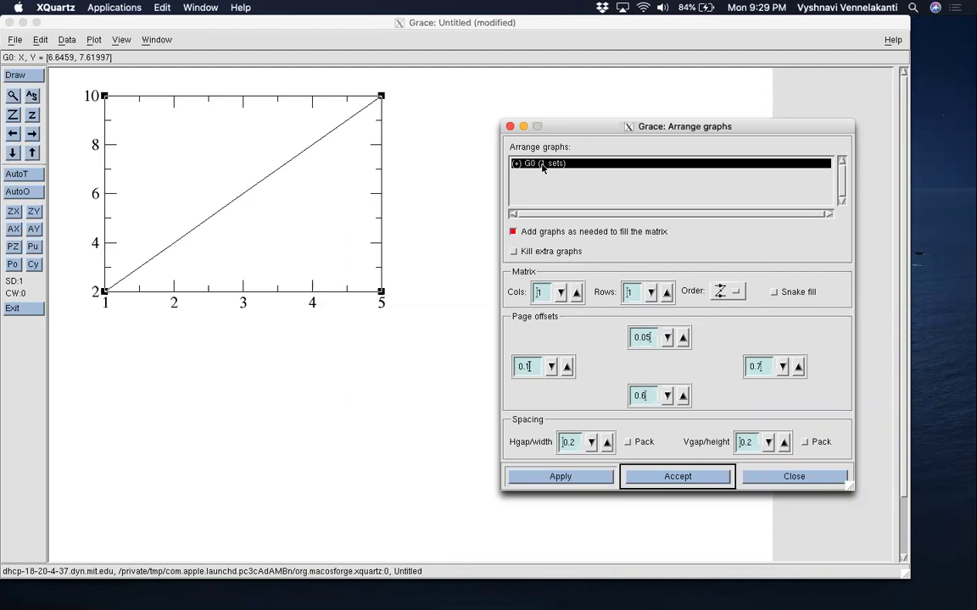
click(651, 482)
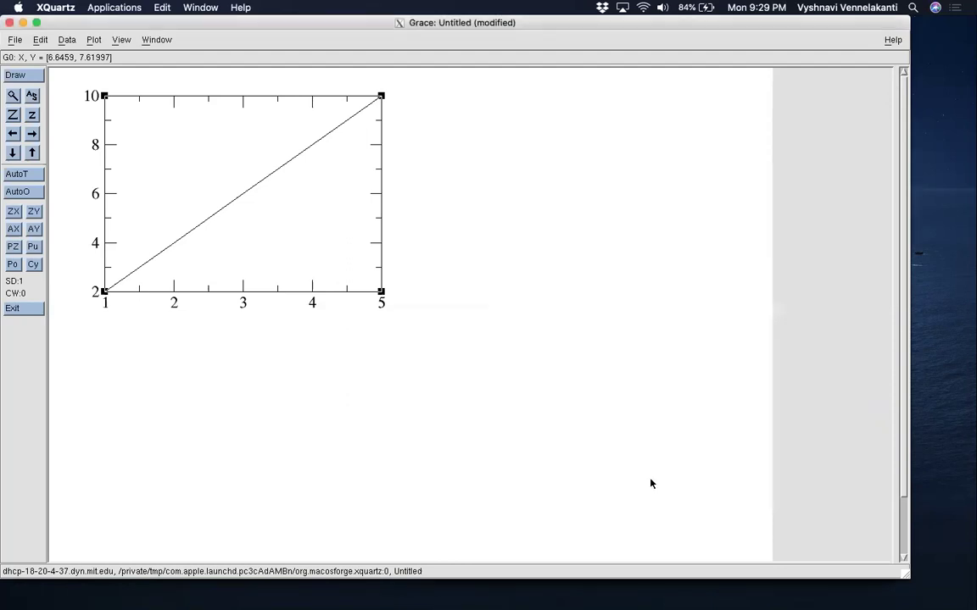
Step: Start an ASCII data import and remove the .dat extension from the file filter to list all files
click(67, 40)
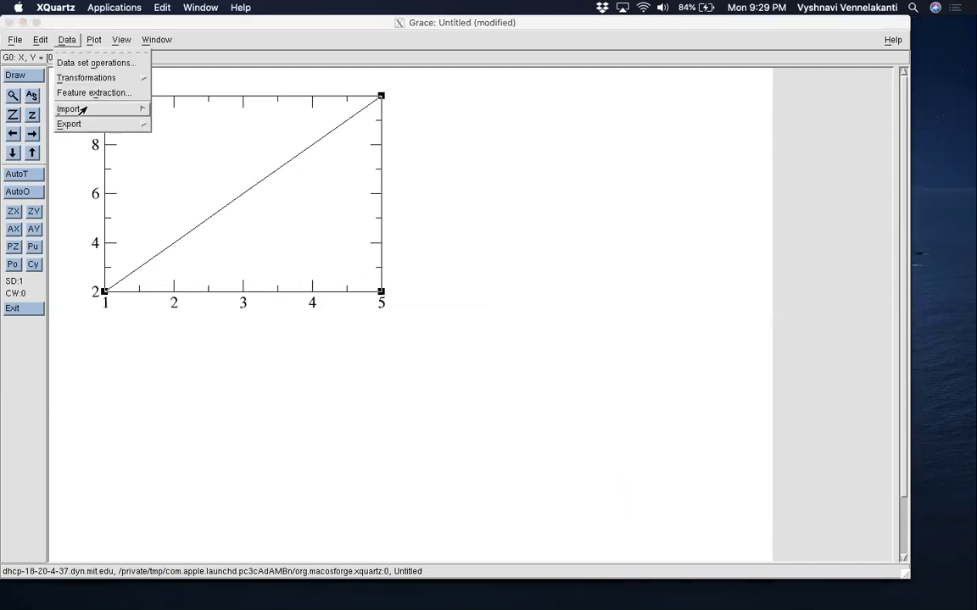
mouse_move(135, 108)
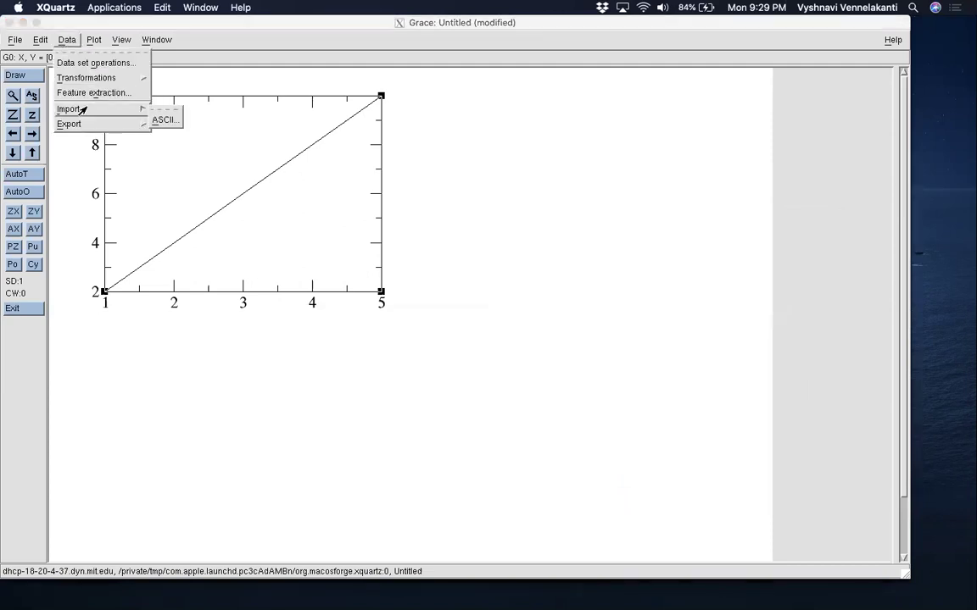
click(164, 119)
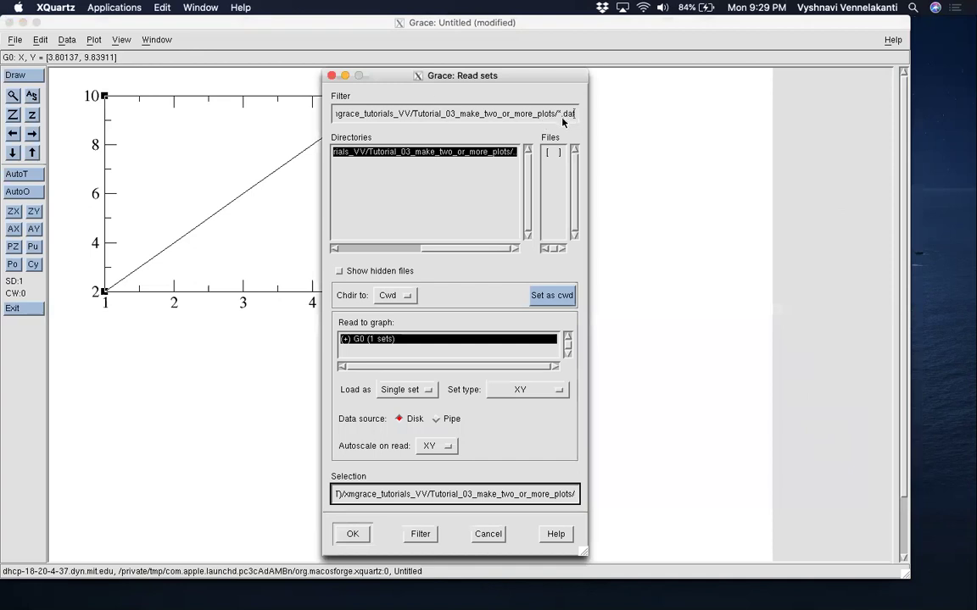
double_click(566, 113)
key(BackSpace)
key(Return)
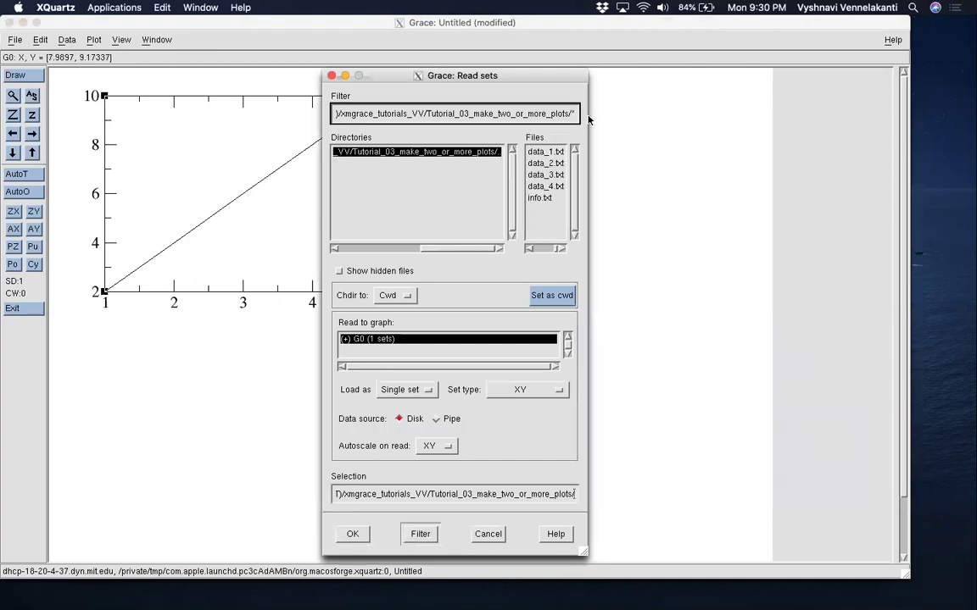
Step: Create a new graph and read data_2.txt into it as a single XY set
click(545, 162)
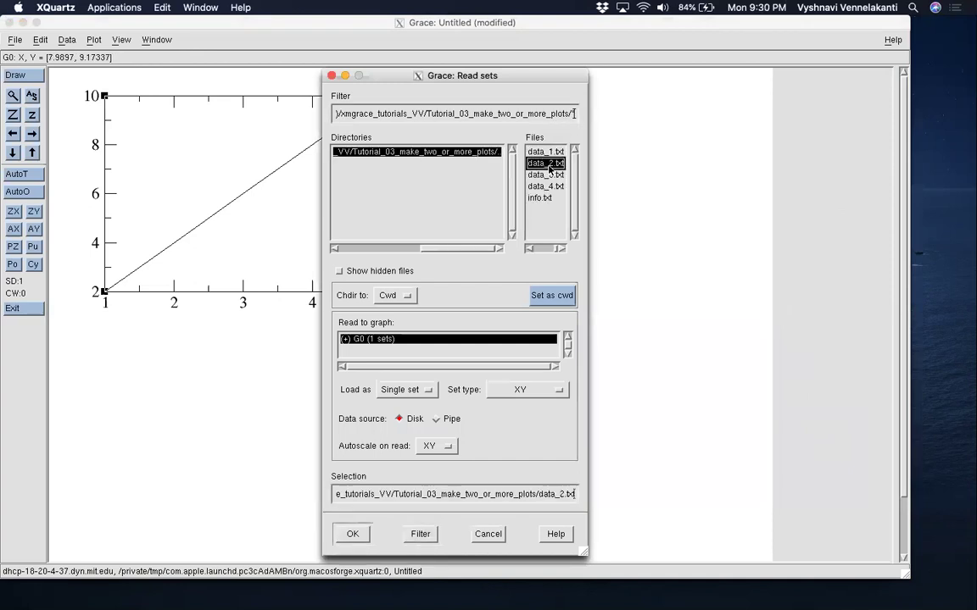
right_click(407, 354)
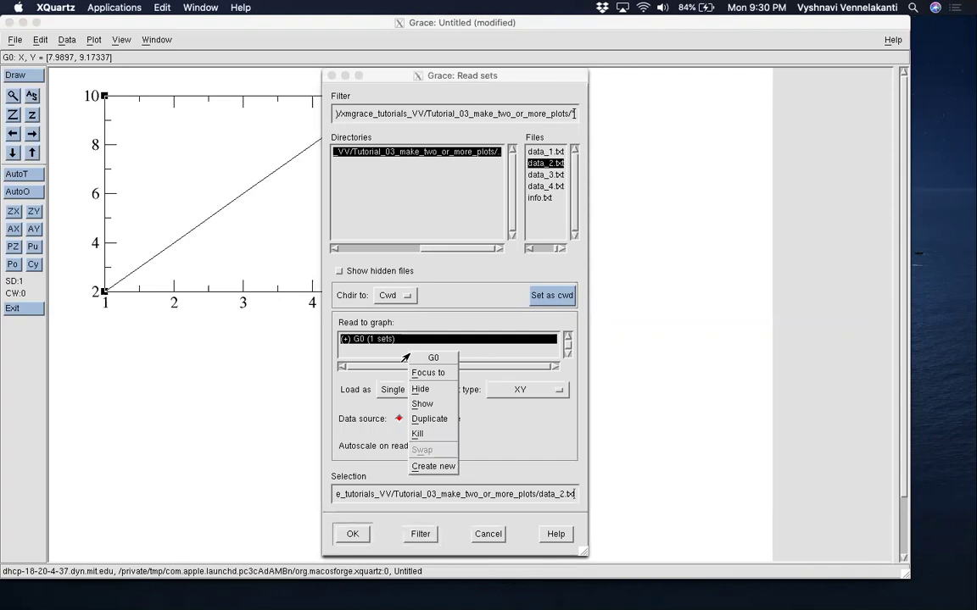
click(428, 467)
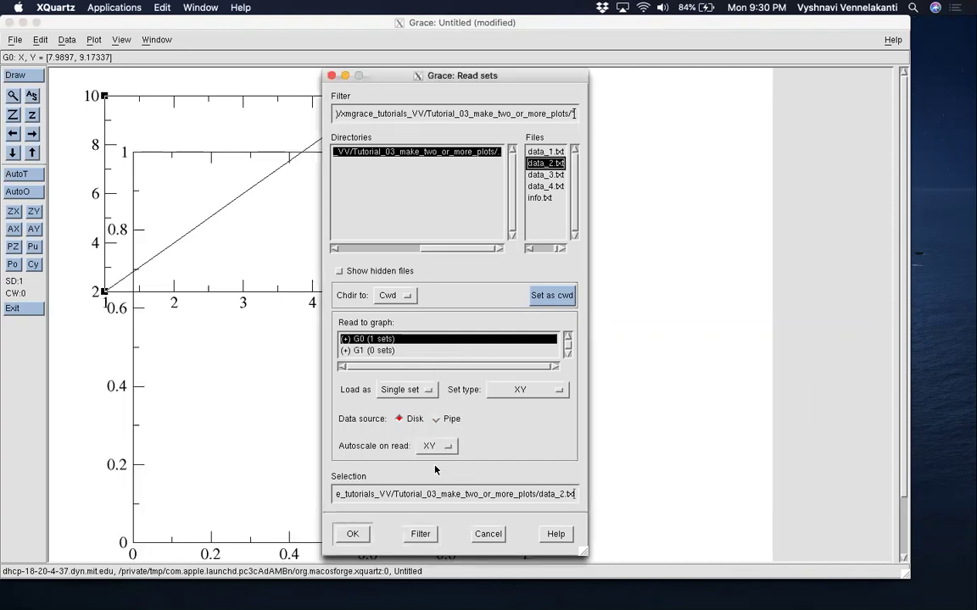
click(383, 351)
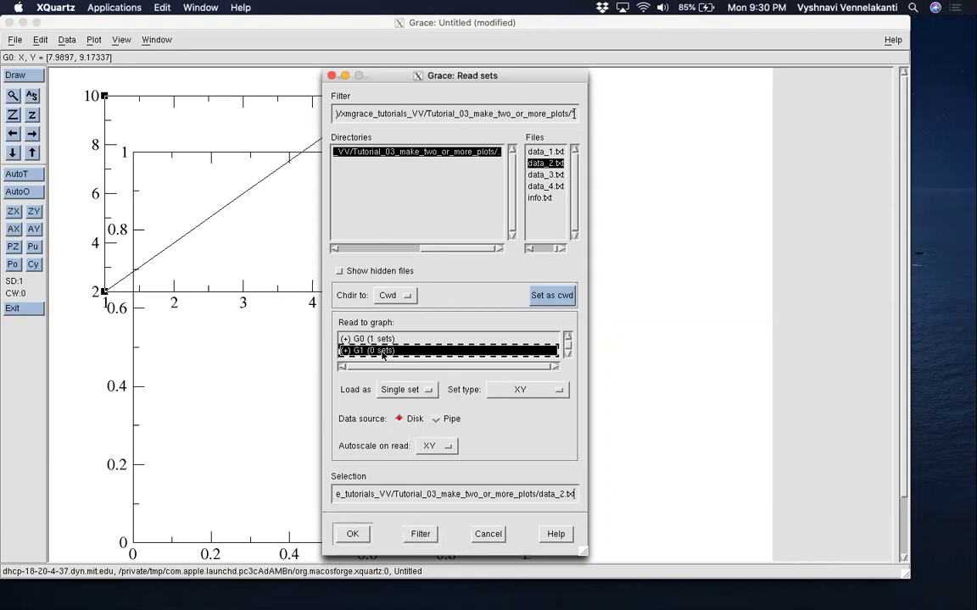
right_click(383, 354)
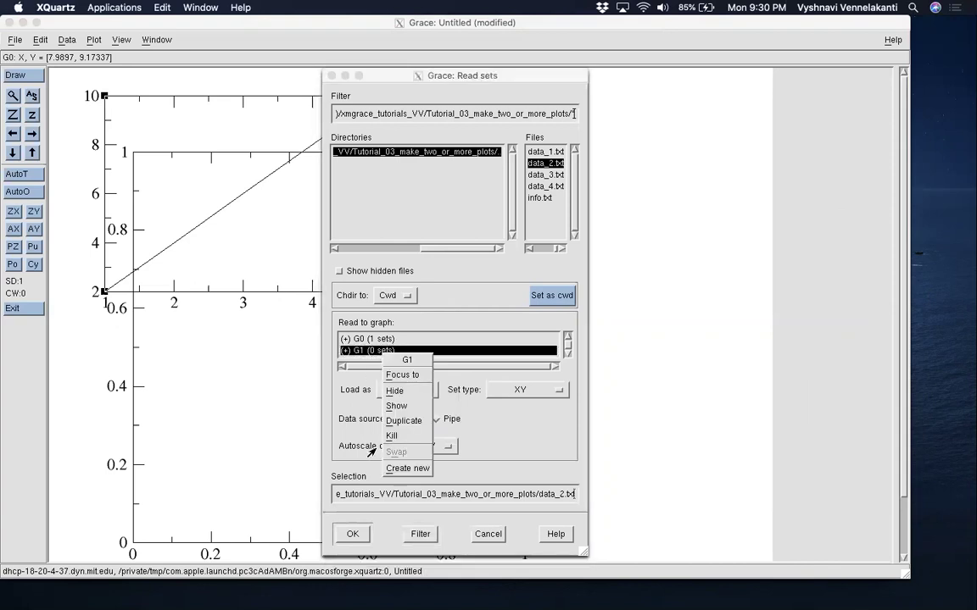
click(302, 341)
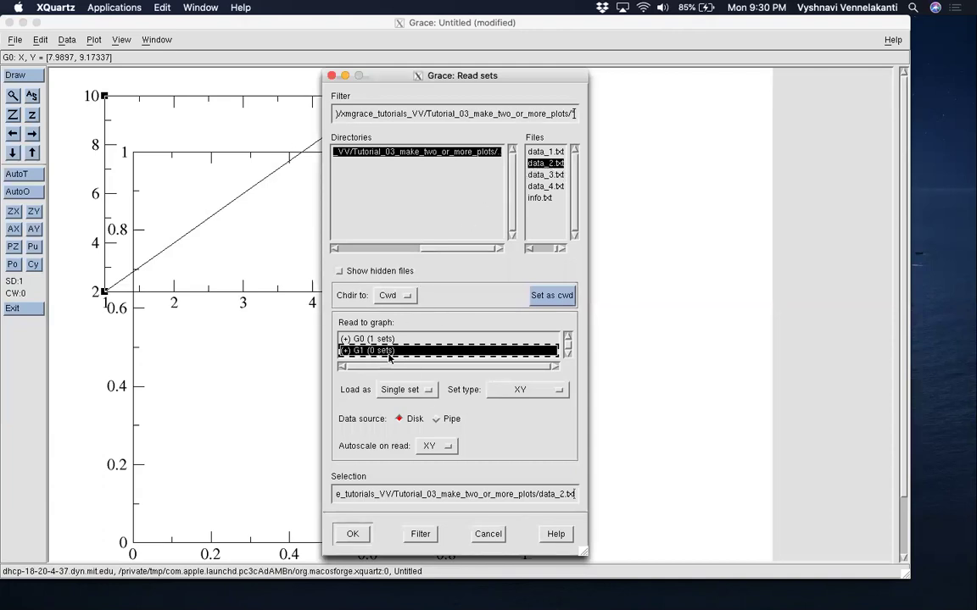
click(351, 535)
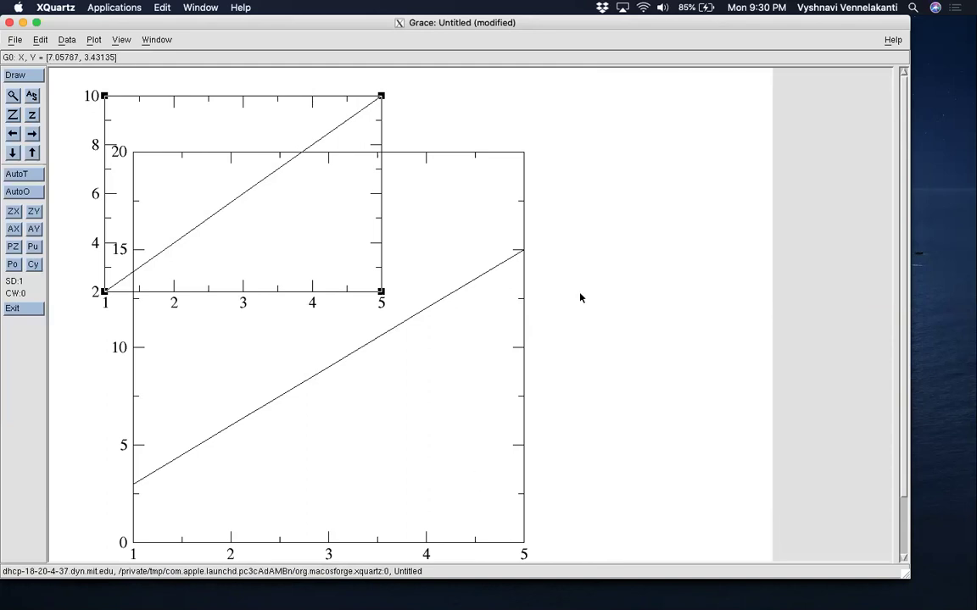
Step: Try to apply a top page offset of 0.55 to graph G0 in the graph arrangement settings
click(39, 41)
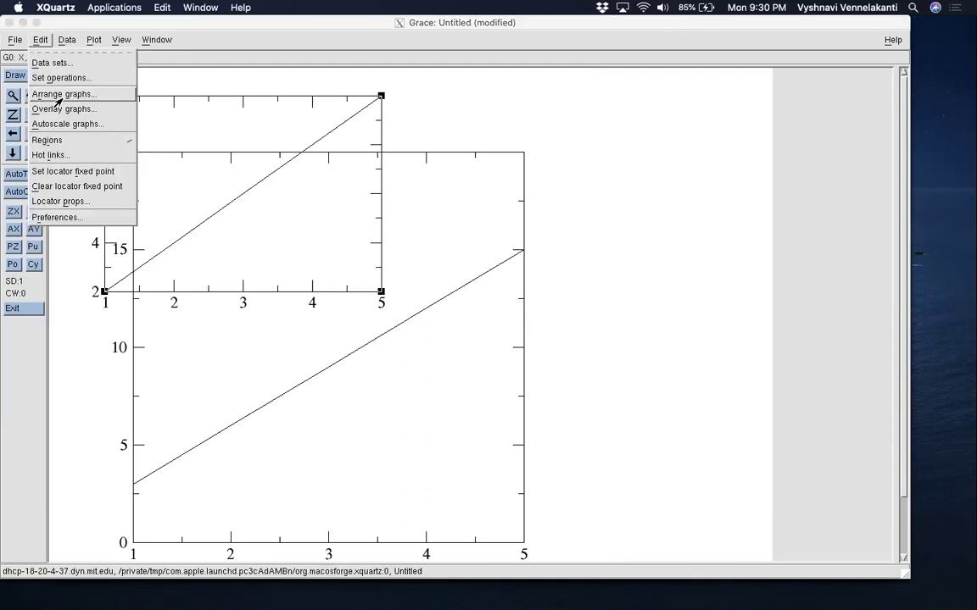
click(58, 95)
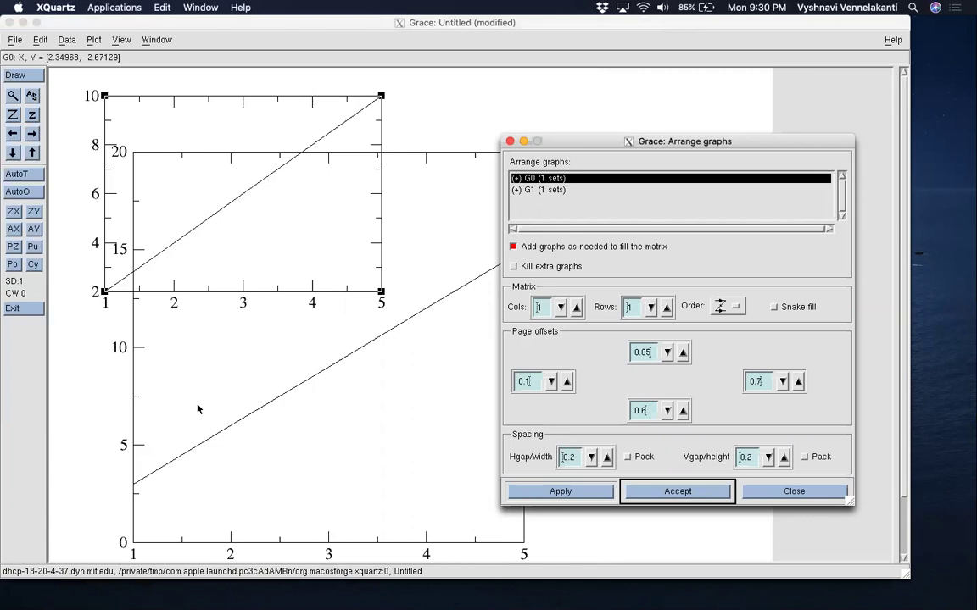
click(646, 354)
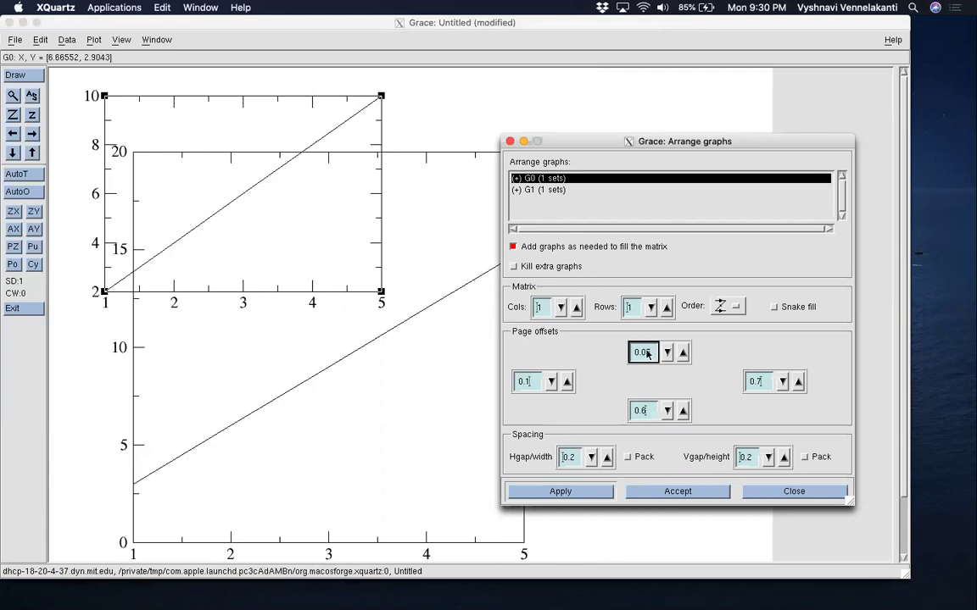
key(BackSpace)
click(585, 493)
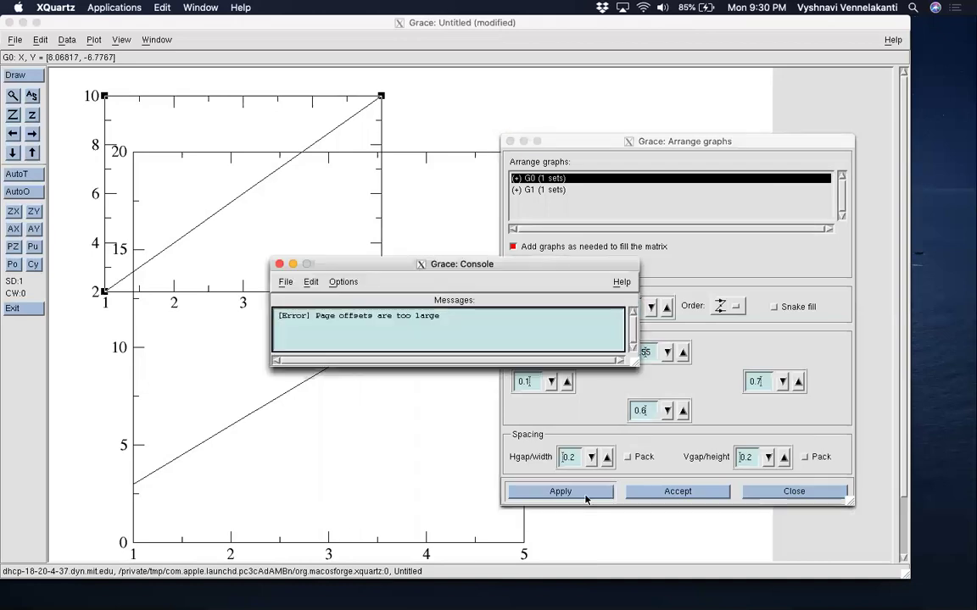
click(279, 264)
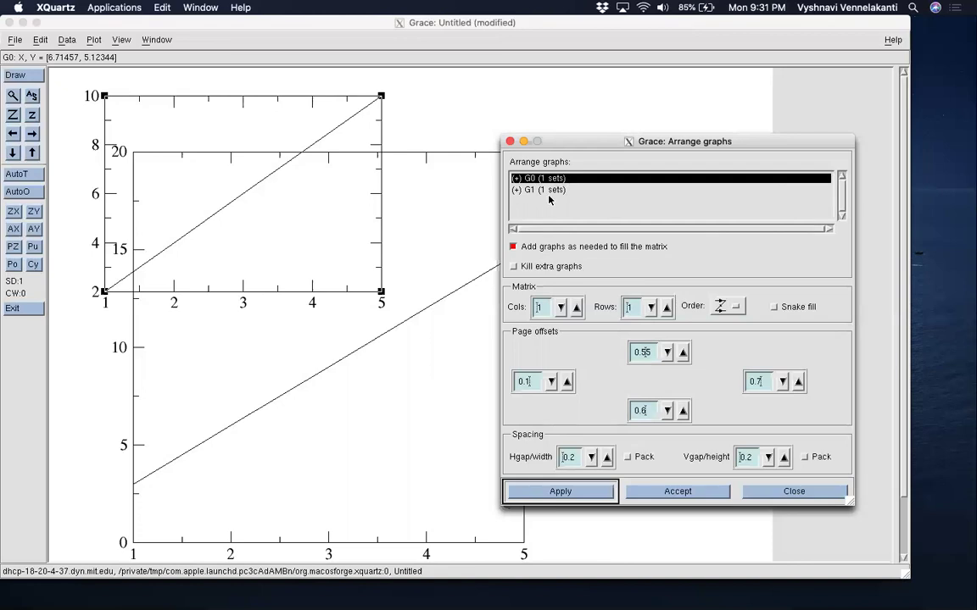
Step: Place graph G1 in the lower half of the page with a bottom page offset of 0.1 and accept the arrangement
click(542, 191)
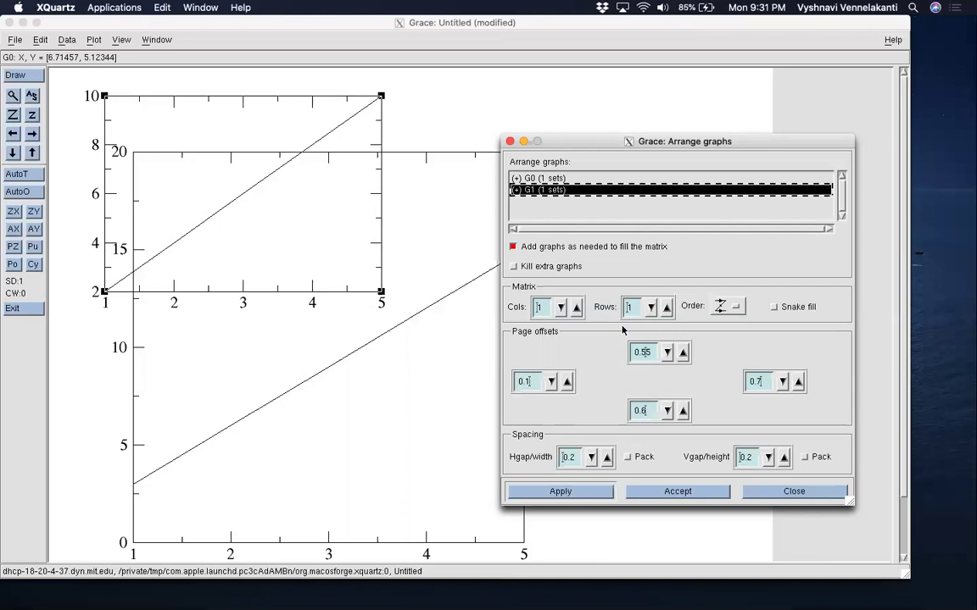
click(576, 493)
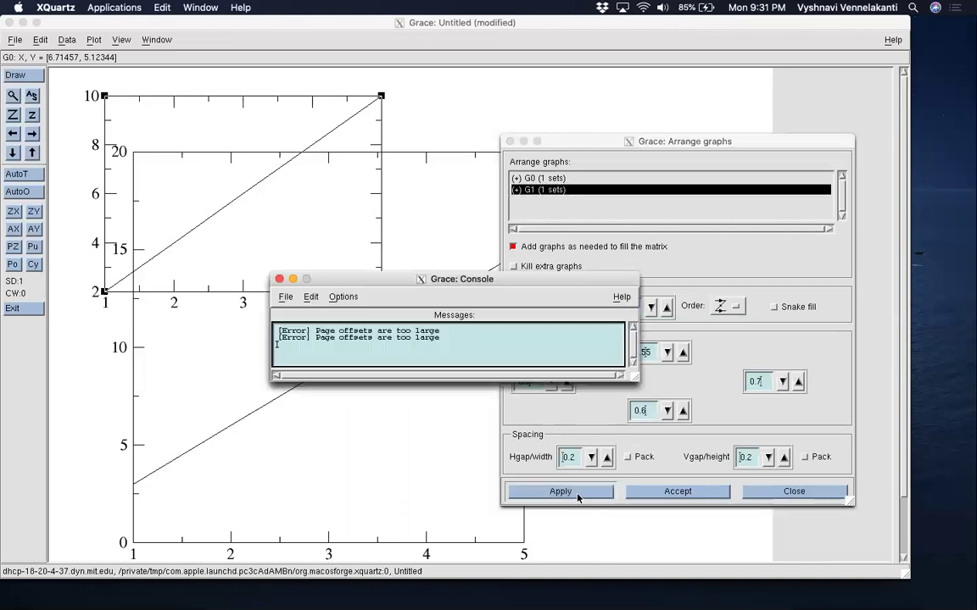
click(280, 279)
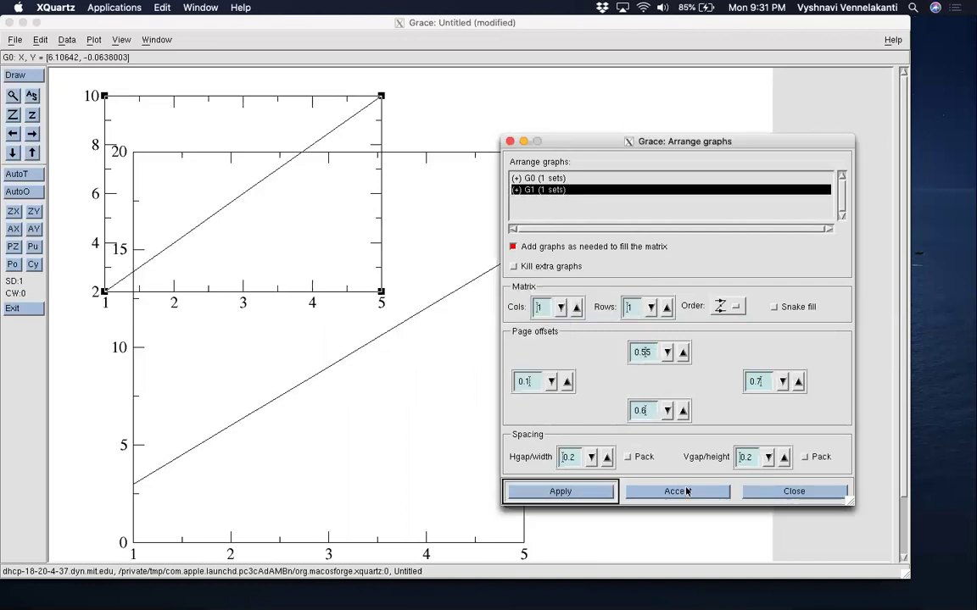
double_click(647, 413)
text(0.1)
click(567, 491)
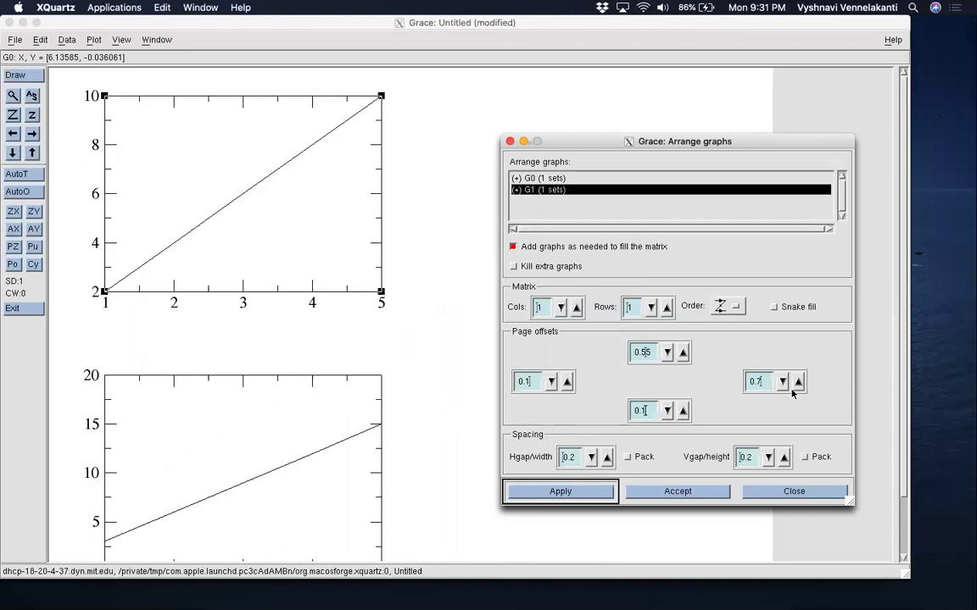
click(903, 424)
click(903, 556)
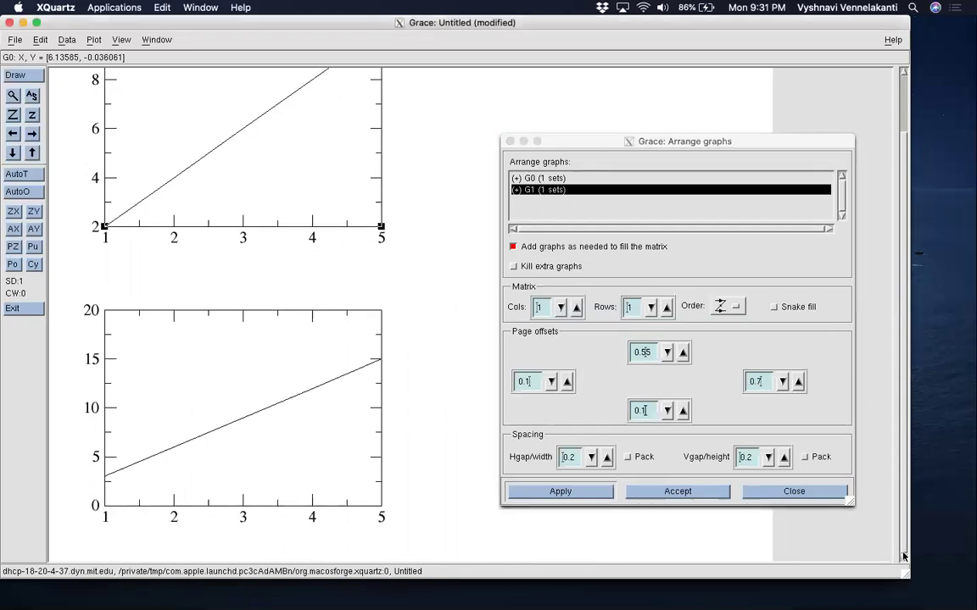
scroll(908, 416, up, 2)
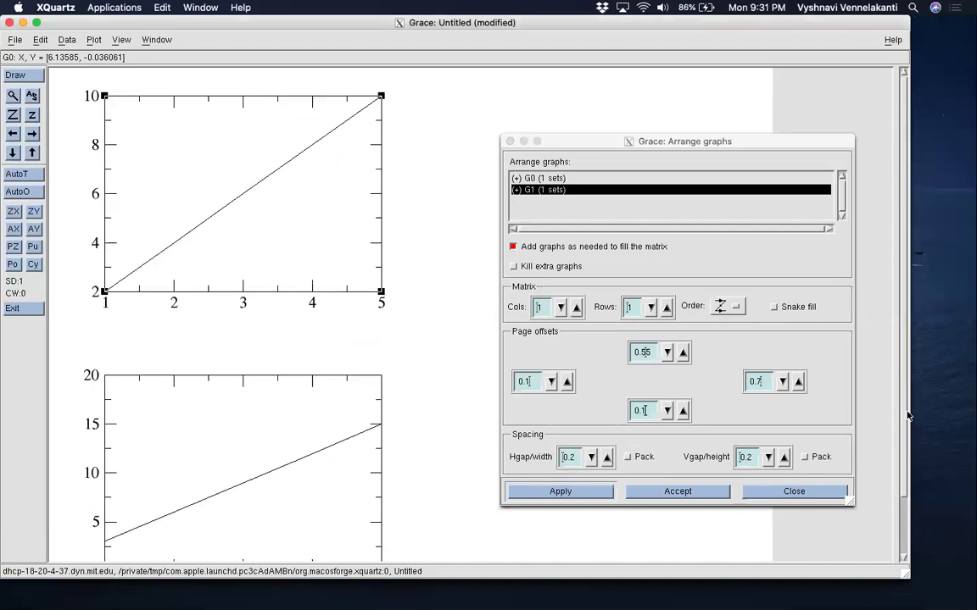
scroll(908, 415, down, 2)
click(561, 491)
click(674, 492)
Step: Create a new graph G2 through the ASCII data import and read data_1.txt into it as a single XY set
click(67, 40)
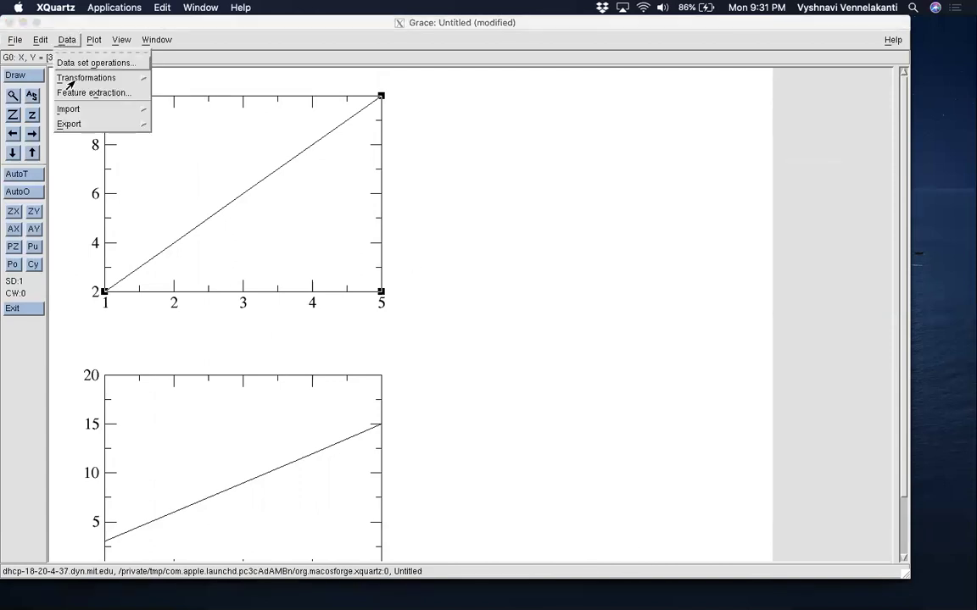
mouse_move(127, 109)
click(161, 118)
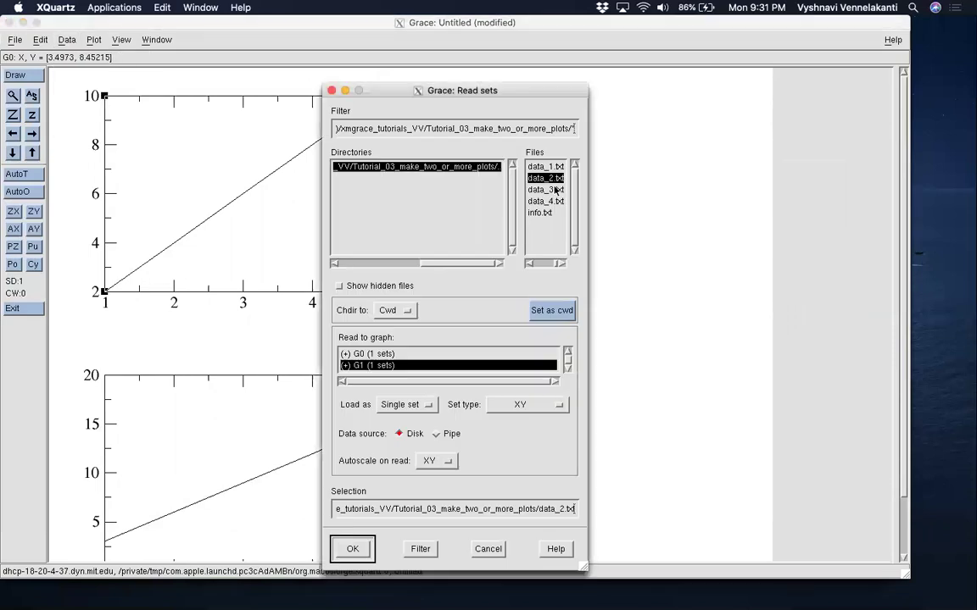
right_click(431, 366)
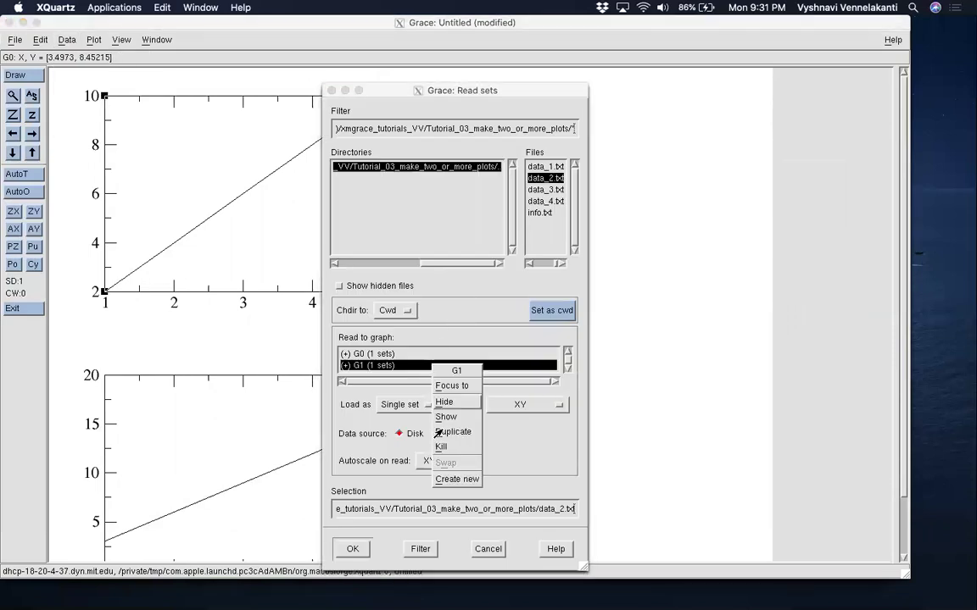
click(409, 432)
click(567, 368)
click(457, 366)
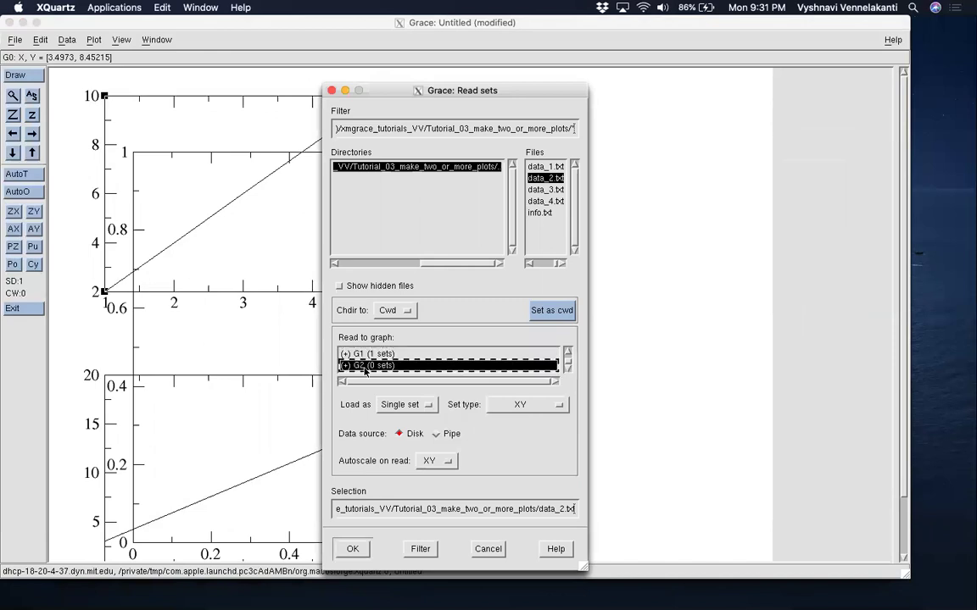
click(543, 169)
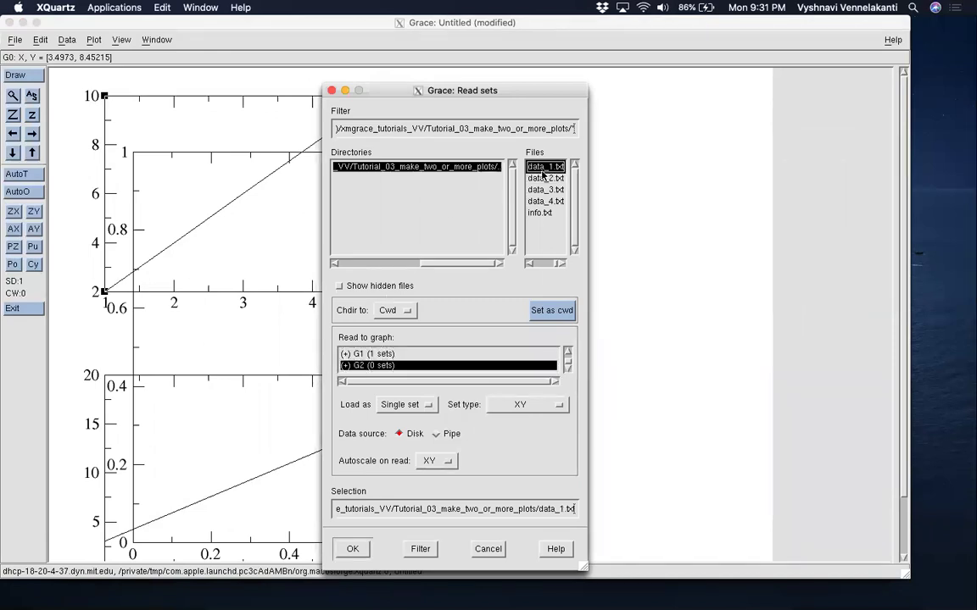
drag(462, 90, 656, 172)
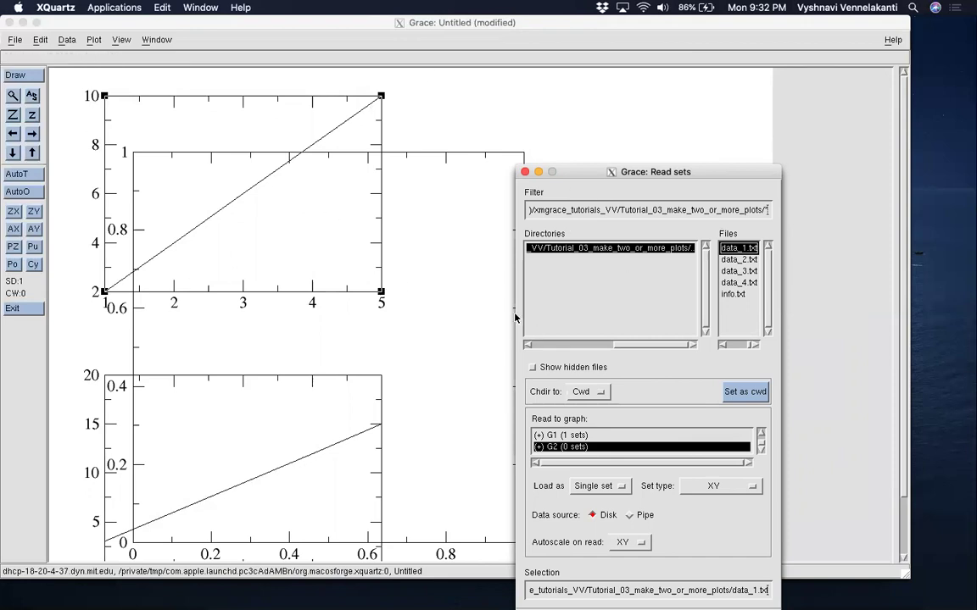
drag(596, 175, 465, 82)
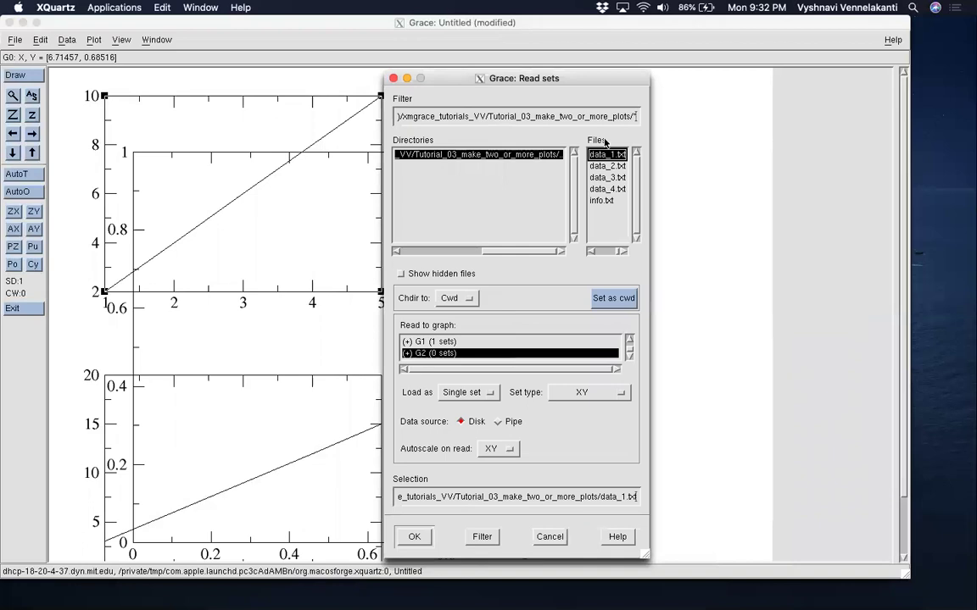
click(415, 537)
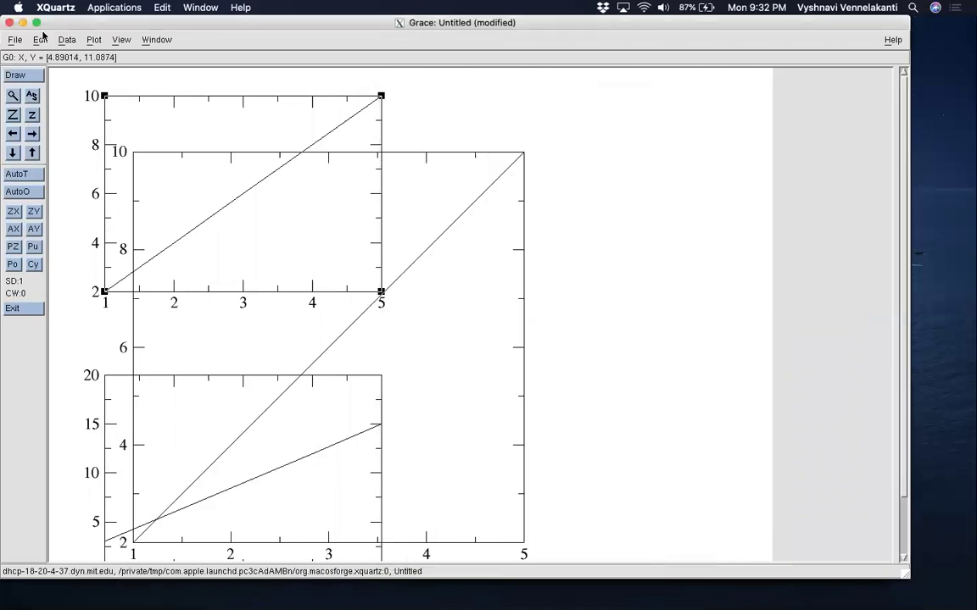
Step: Choose graph G2 in the graph arrangement settings and set its top page offset to 0.05 and bottom offset to 0.6
click(40, 38)
click(36, 85)
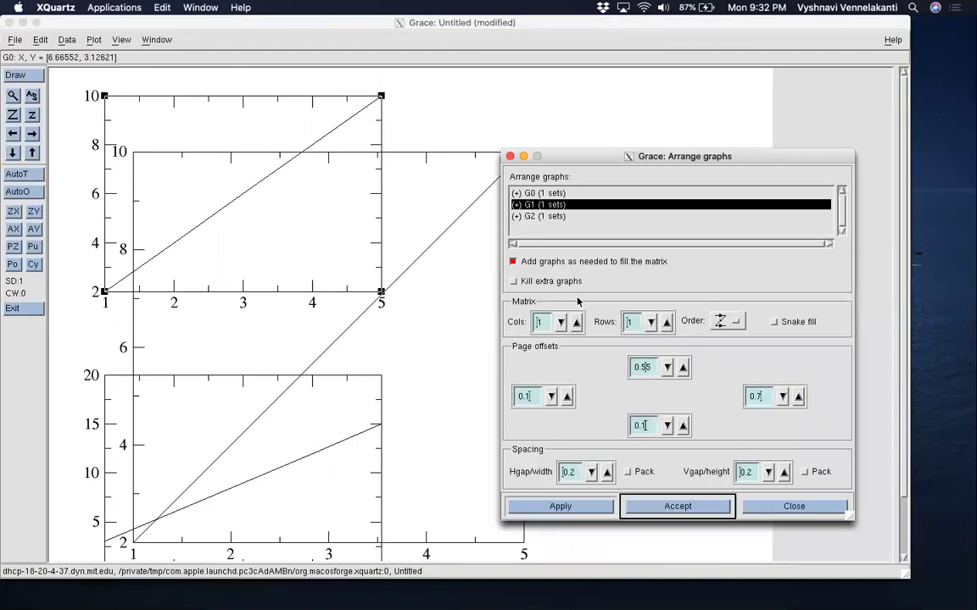
click(543, 218)
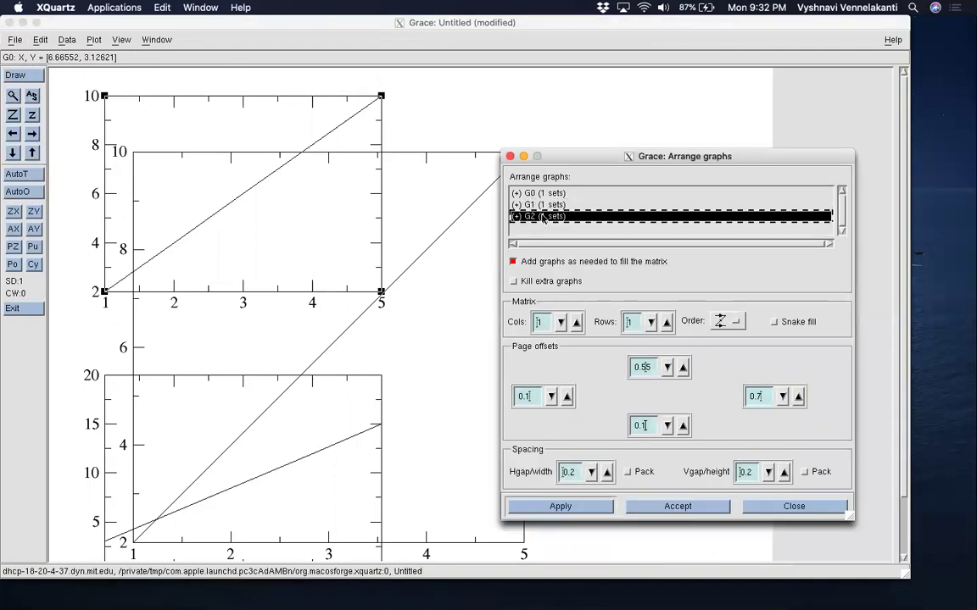
click(650, 370)
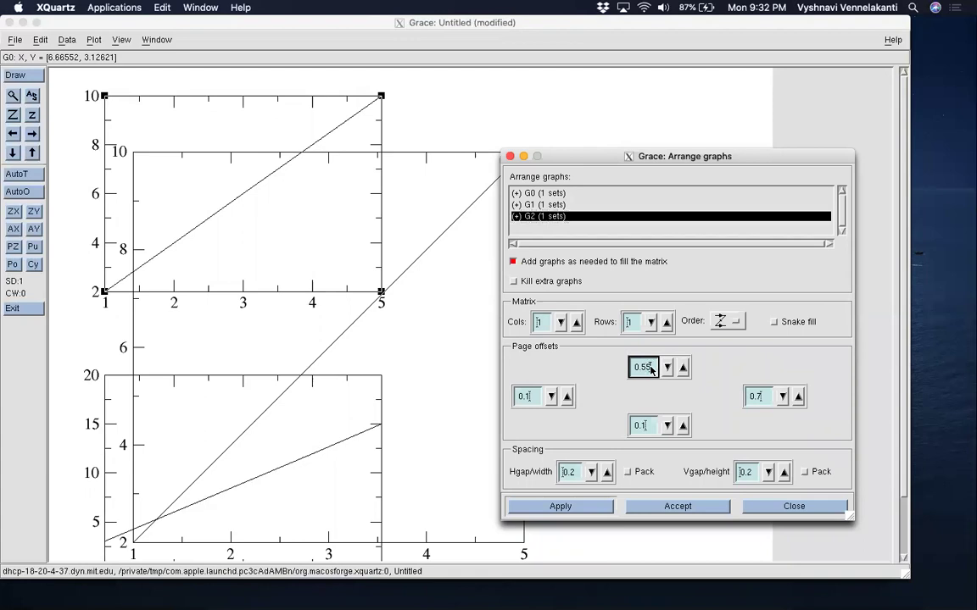
text(0)
click(652, 428)
key(BackSpace)
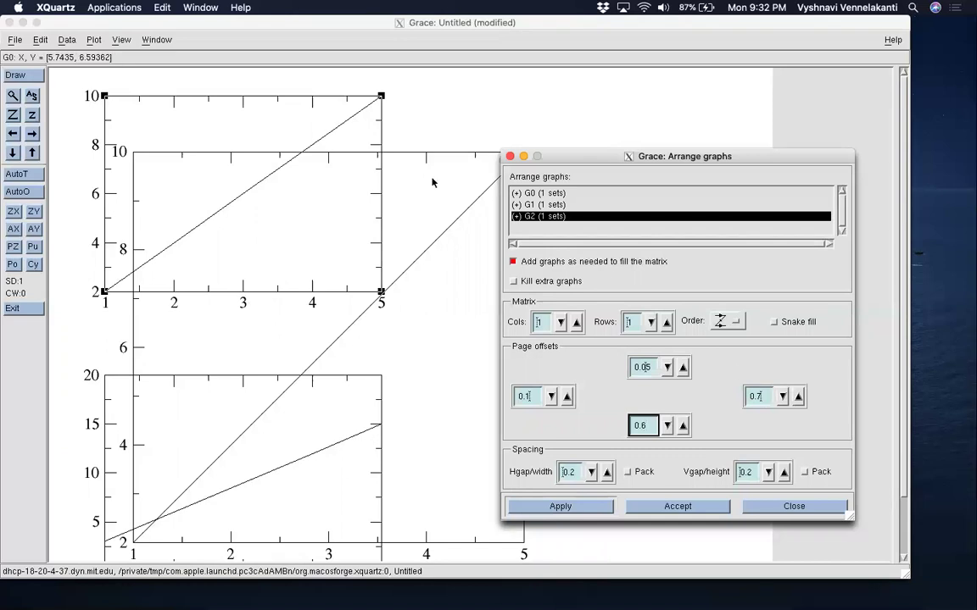
Step: Set G2's right page offset to 0.04 and left offset to 0.76, and accept the arrangement
click(763, 399)
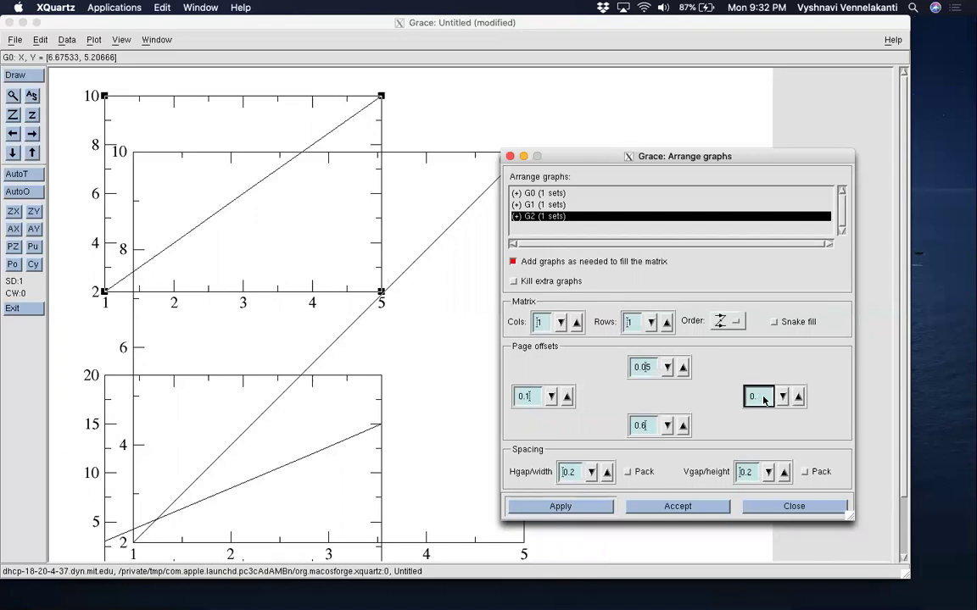
text(4)
click(532, 397)
text(.76)
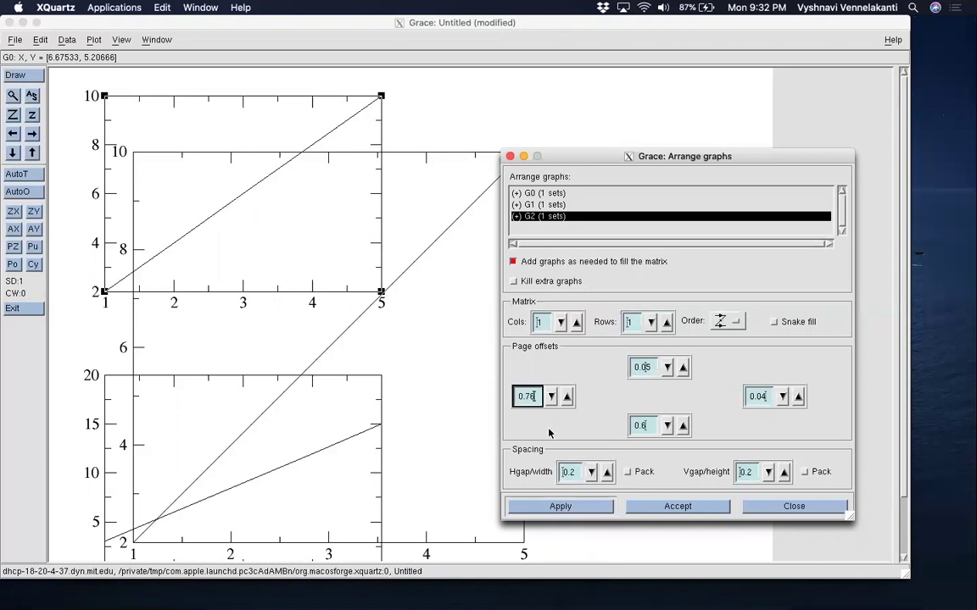
click(573, 505)
drag(607, 160, 641, 182)
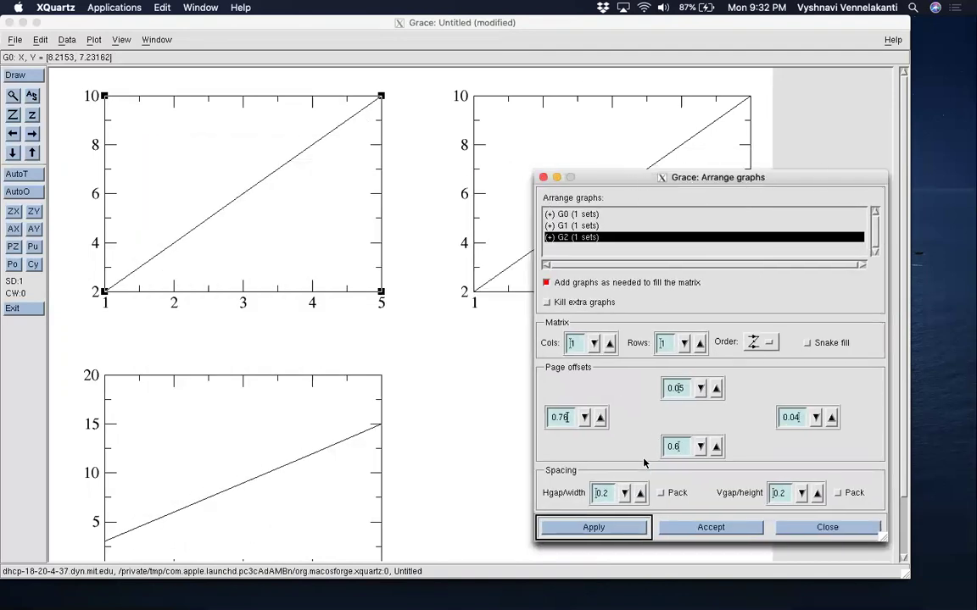
click(710, 527)
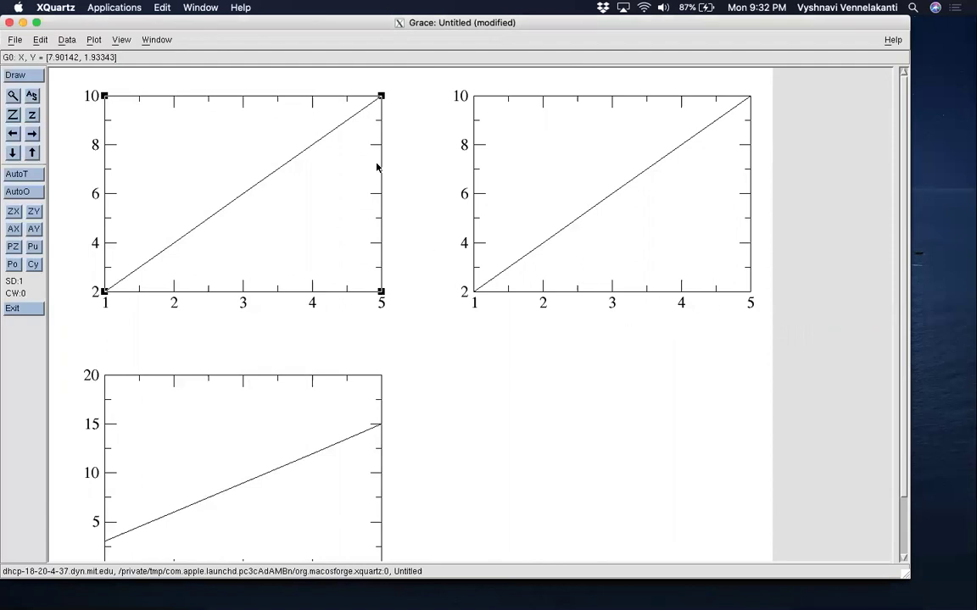
Step: Create a new graph G3 through the ASCII data import and read data_3.txt into it as a single XY set
click(71, 40)
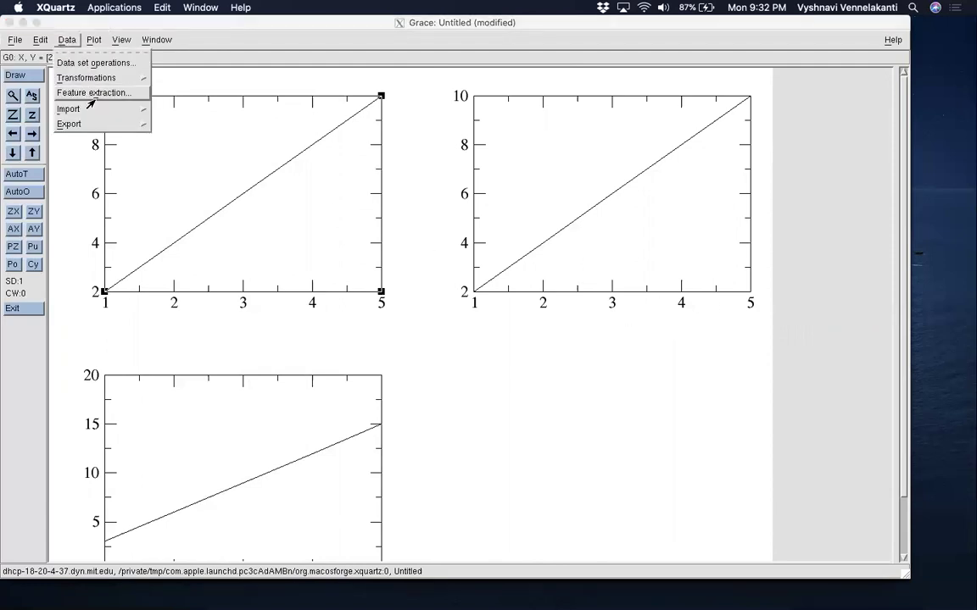
mouse_move(128, 109)
click(166, 121)
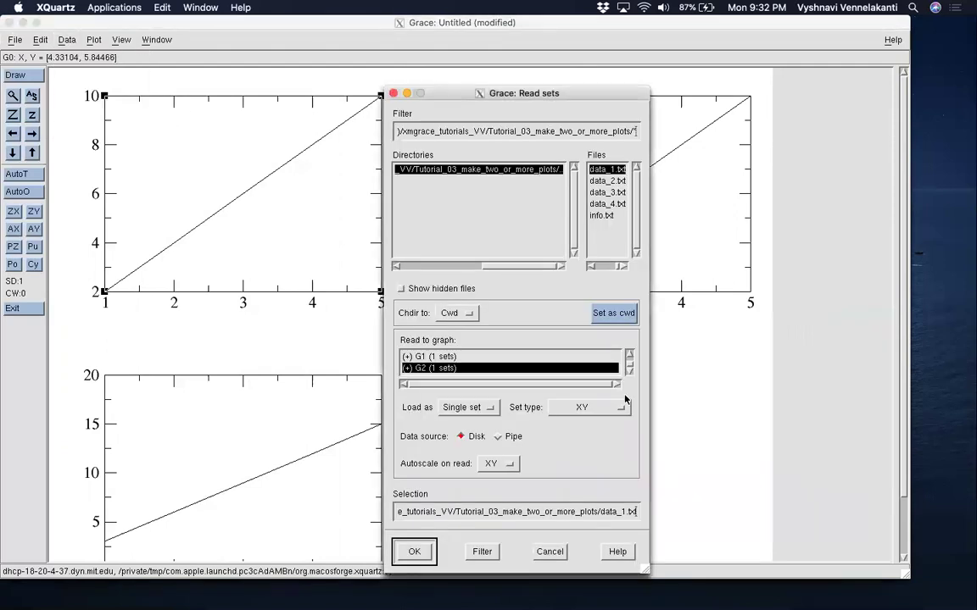
right_click(565, 377)
click(585, 492)
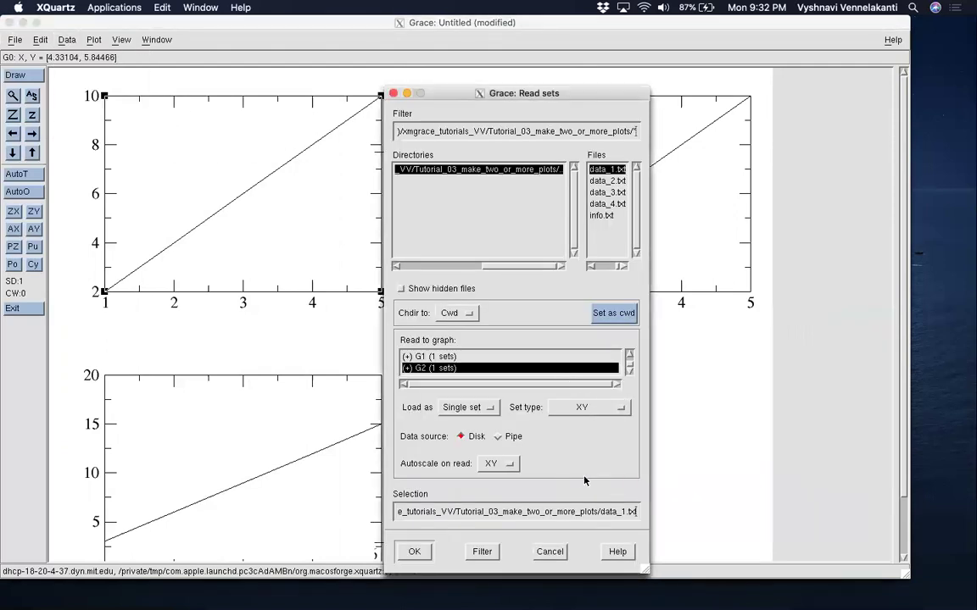
click(629, 370)
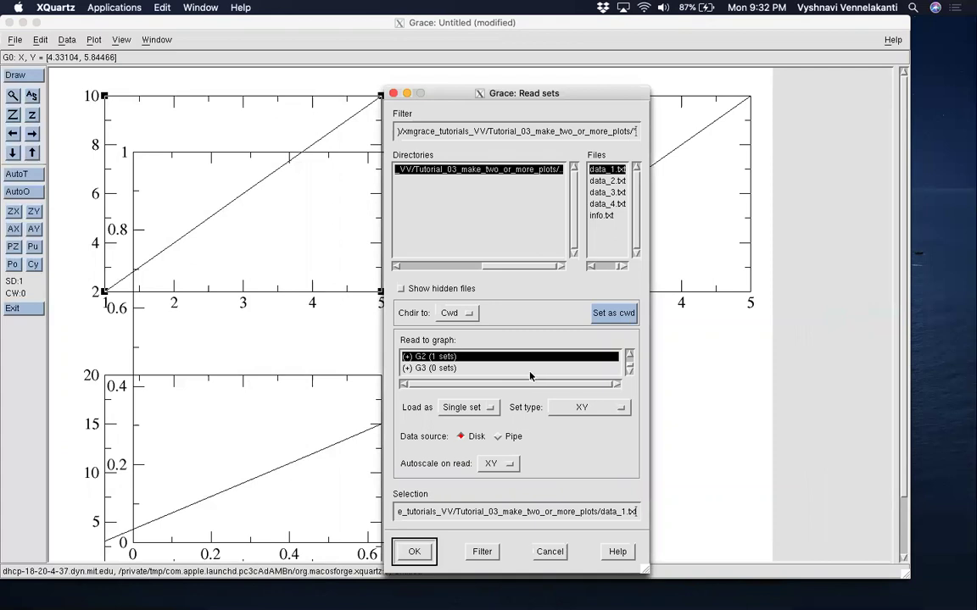
click(441, 368)
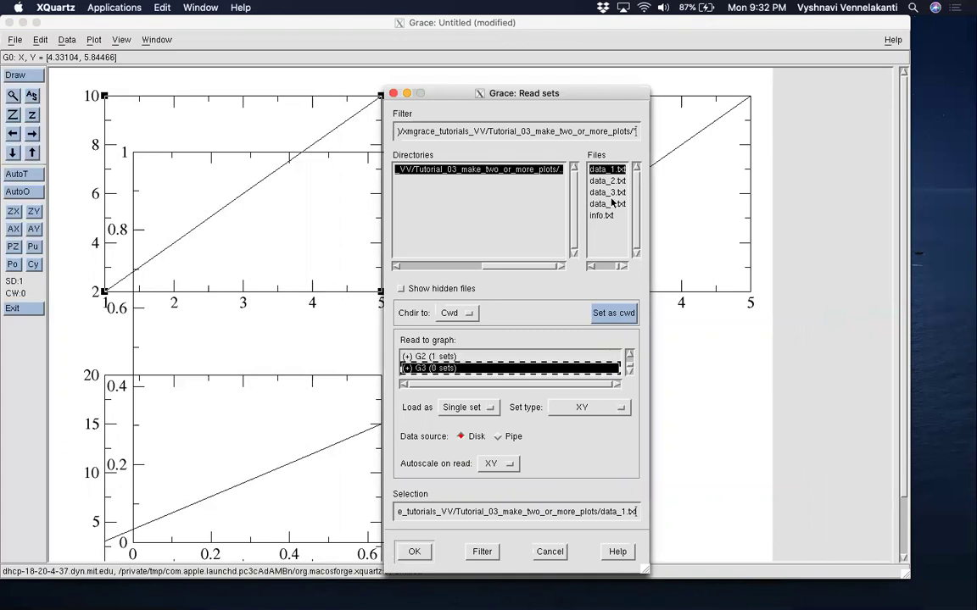
click(607, 193)
click(414, 552)
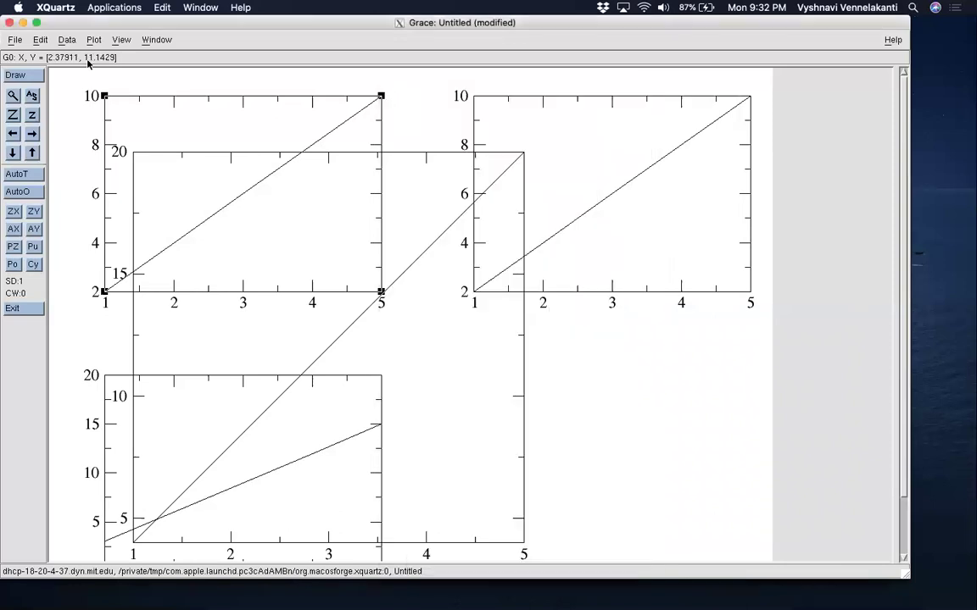
Step: Set graph G3's top page offset to 0.55 and bottom offset to 0.1, and accept the arrangement
click(40, 40)
click(68, 99)
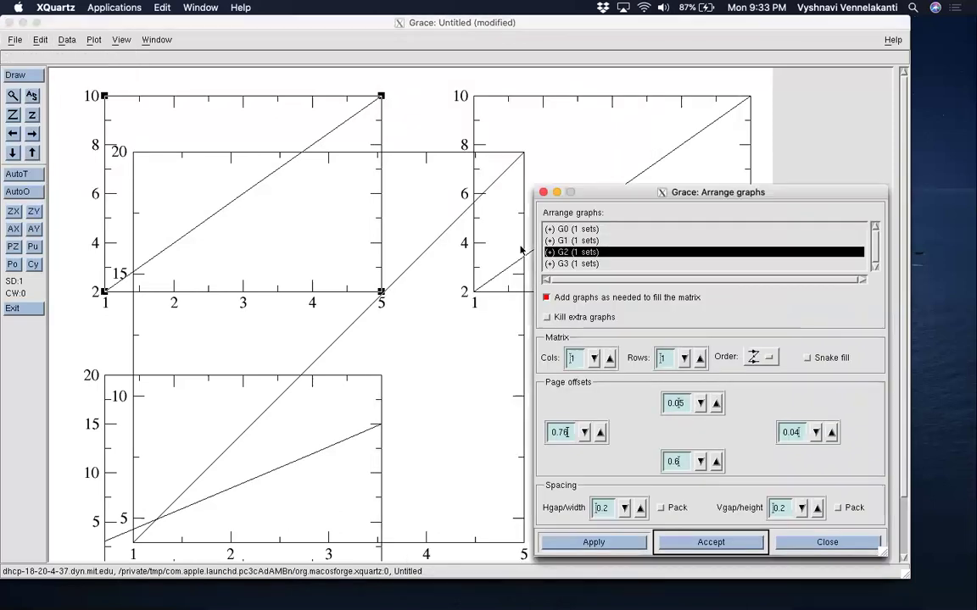
click(560, 264)
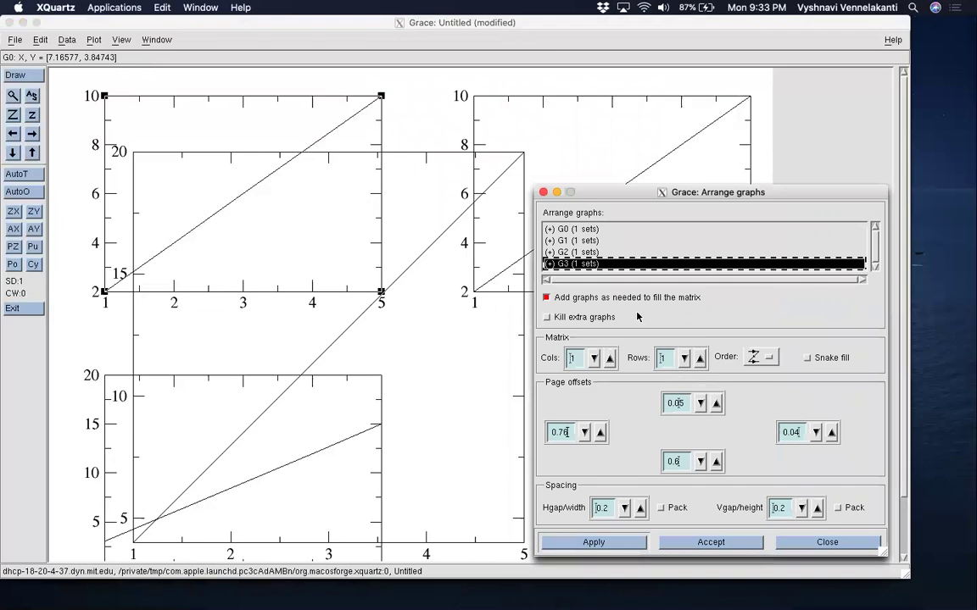
click(682, 405)
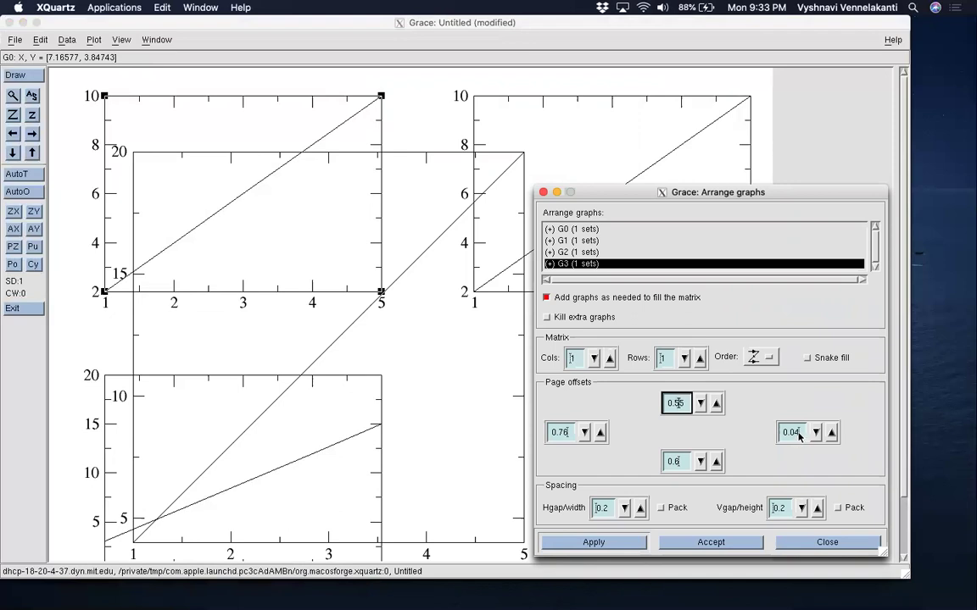
click(683, 463)
key(BackSpace)
text(1)
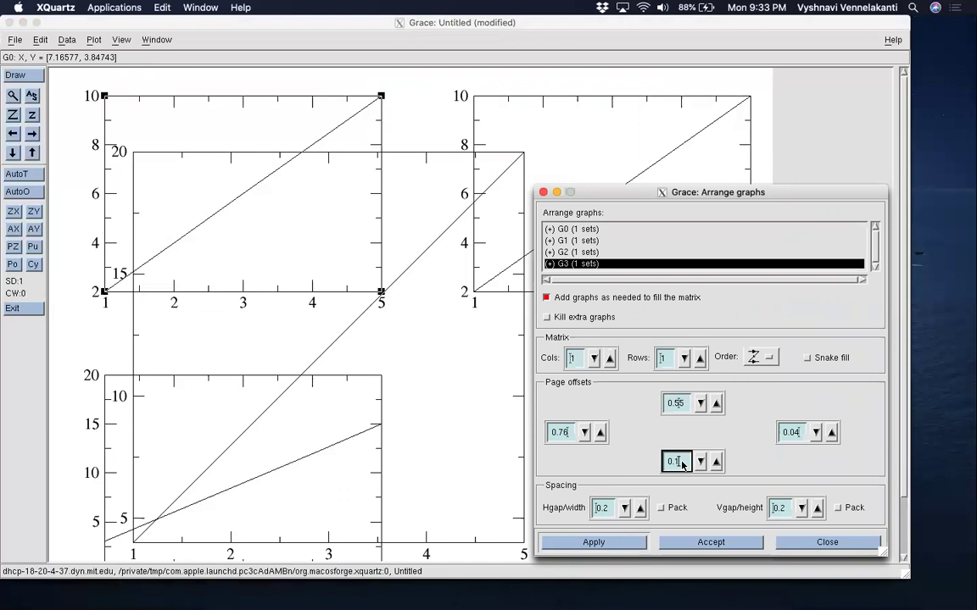
click(593, 543)
click(711, 542)
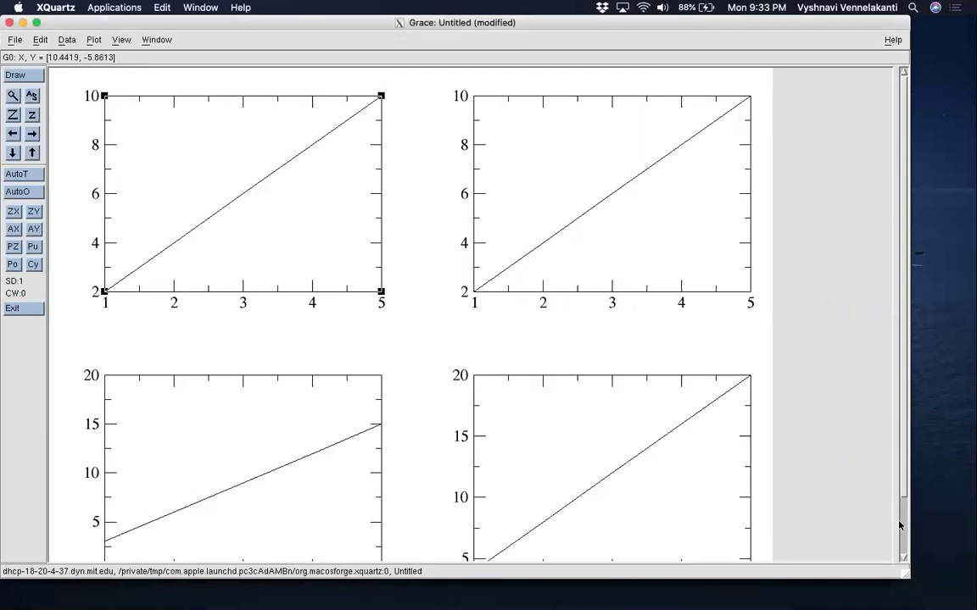
scroll(899, 527, down, 3)
drag(902, 526, 887, 218)
scroll(877, 543, down, 3)
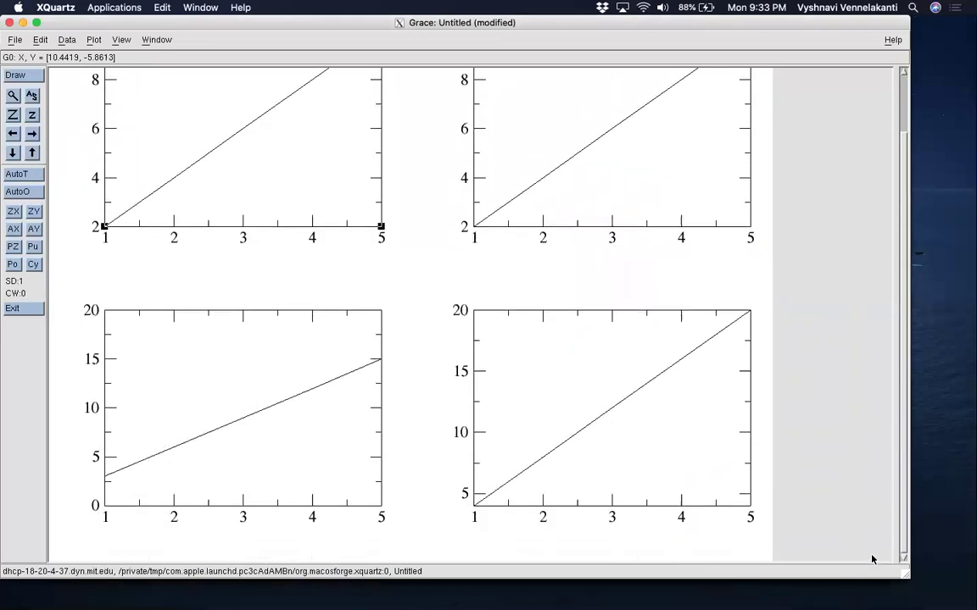
scroll(893, 313, up, 3)
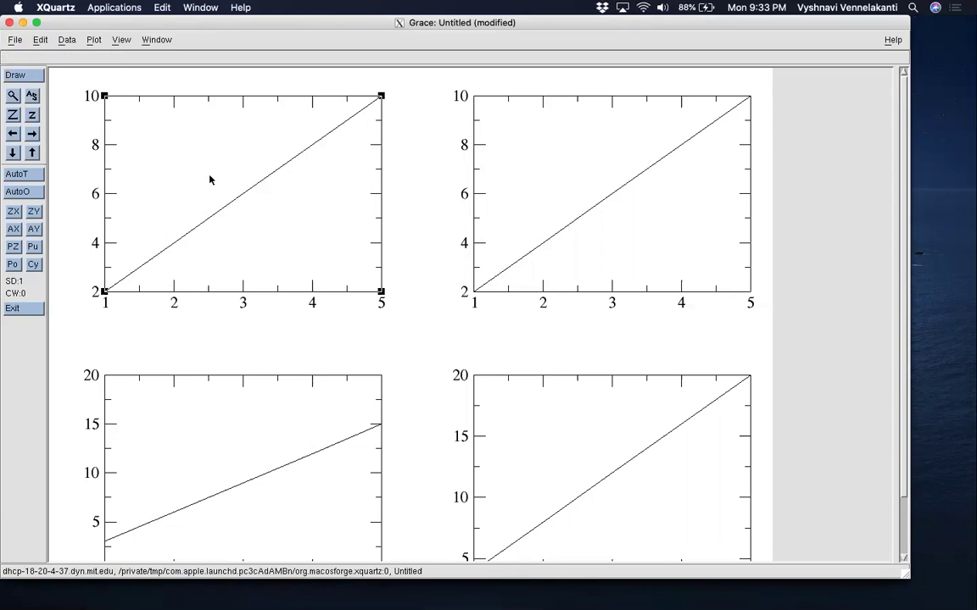
Step: Examine the axis properties, plot appearance and graph appearance settings for graph G0
click(93, 39)
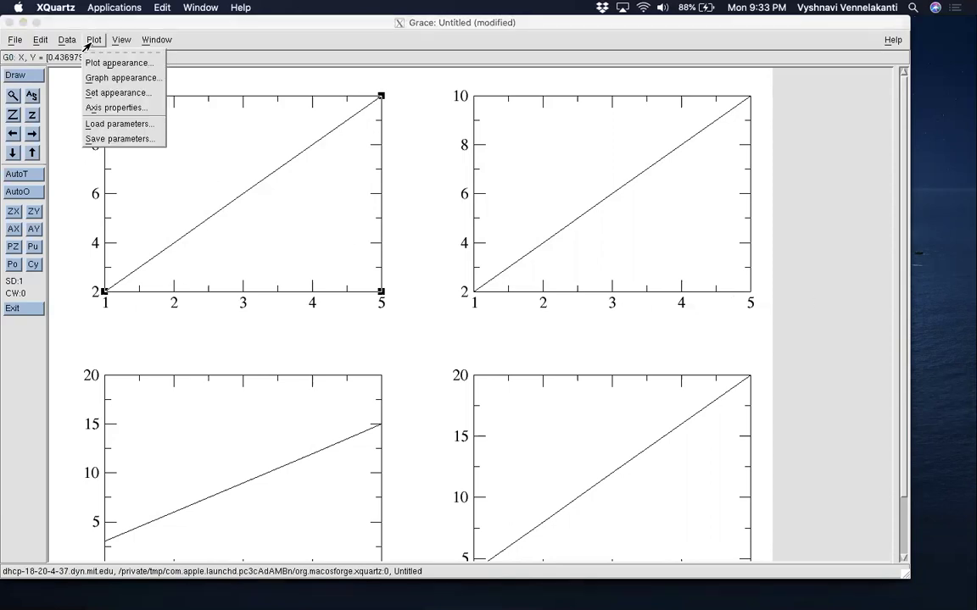
click(104, 109)
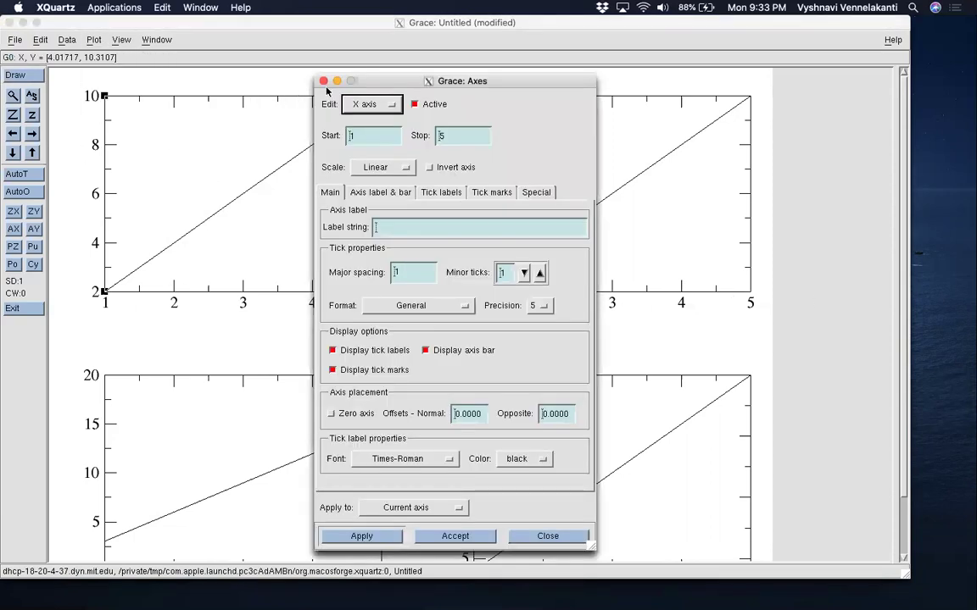
click(289, 75)
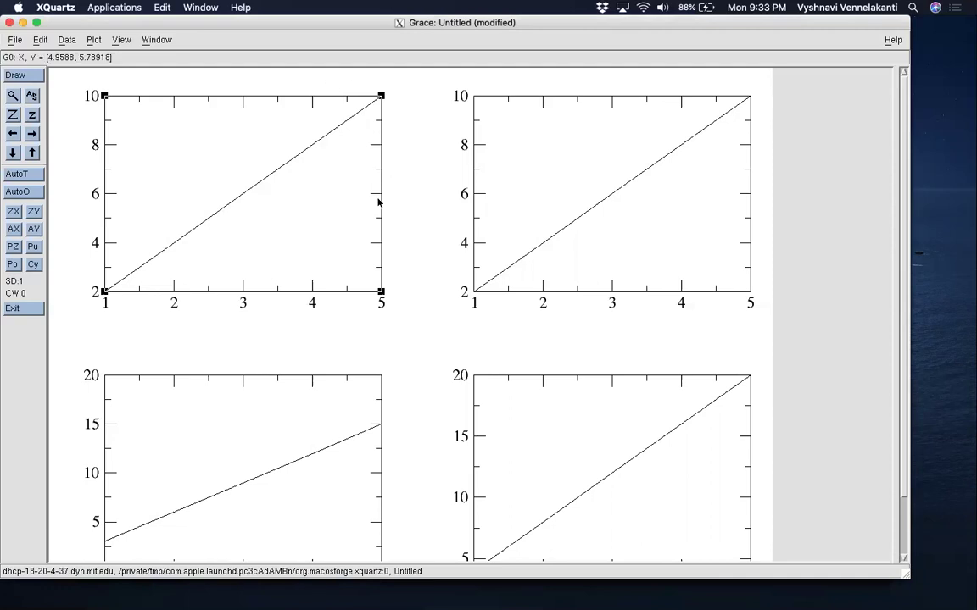
double_click(381, 201)
click(323, 96)
click(93, 40)
click(94, 63)
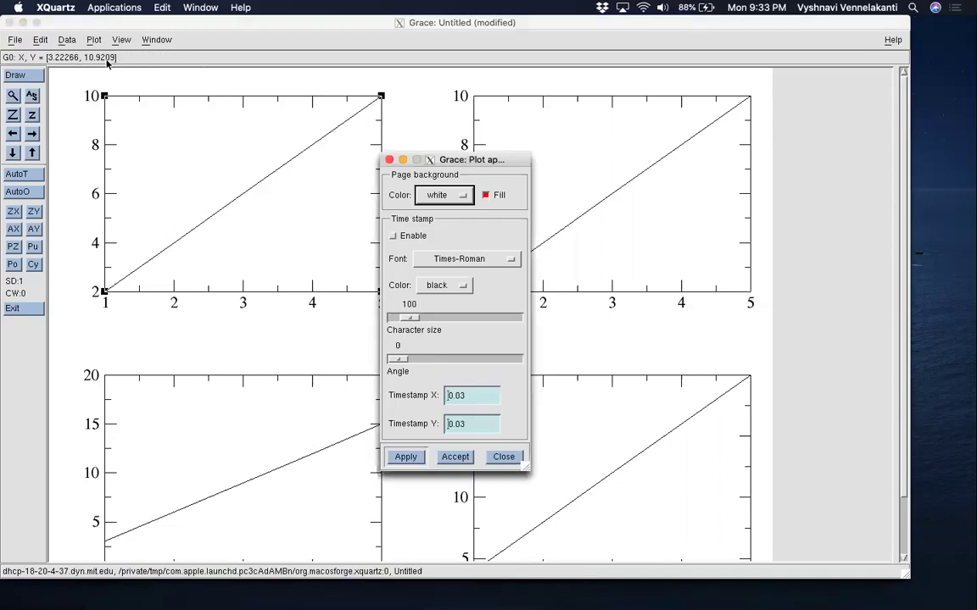
click(388, 160)
click(94, 40)
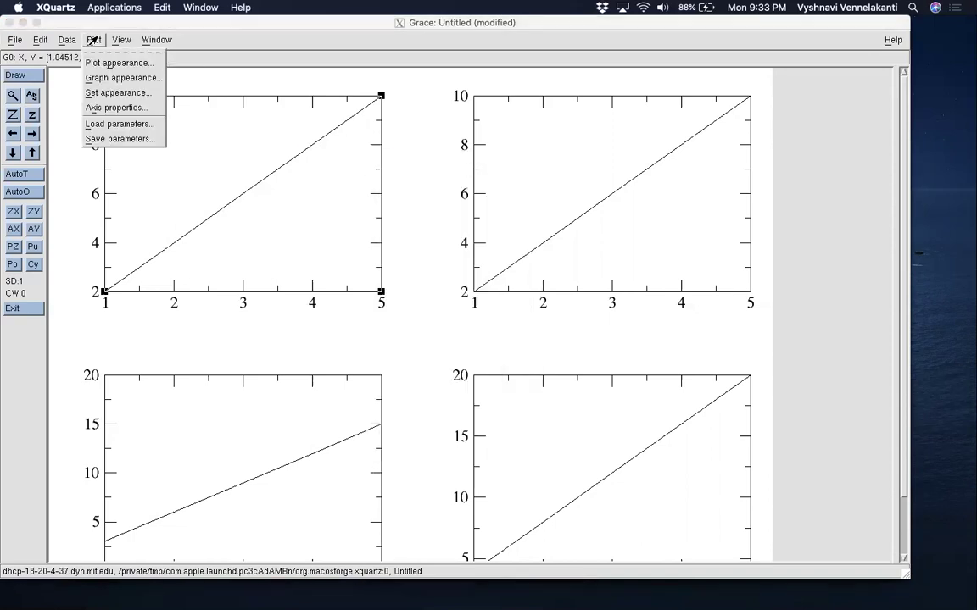
click(112, 79)
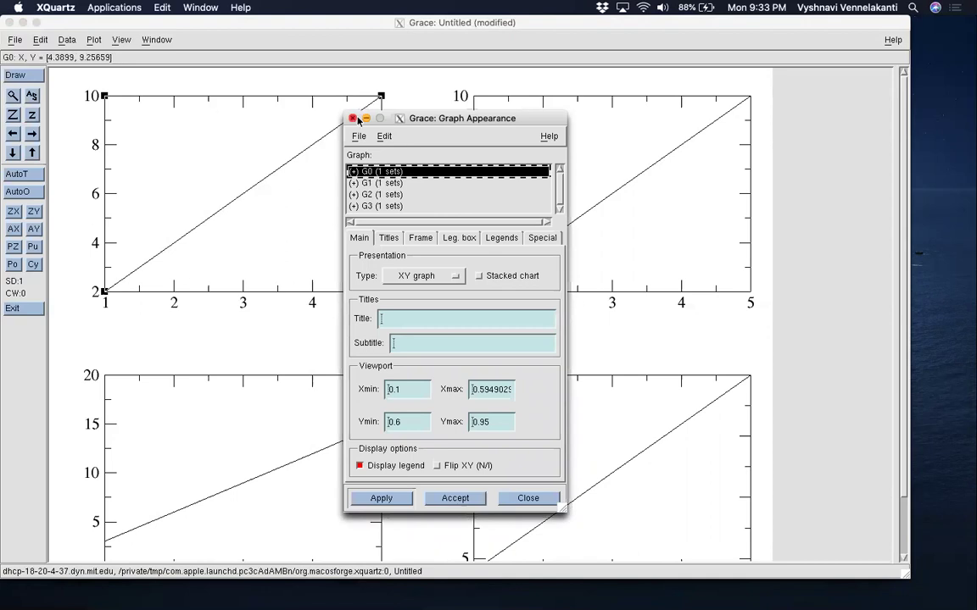
click(352, 118)
Step: Label the Y axis of graph G0 "y-label 1" in the axis properties and apply it
click(94, 39)
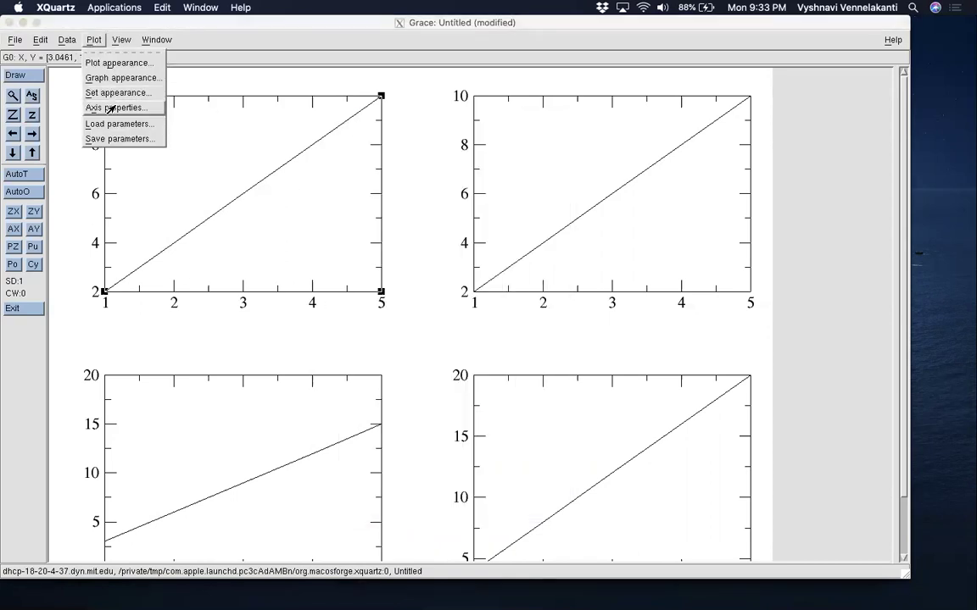
click(111, 108)
click(398, 263)
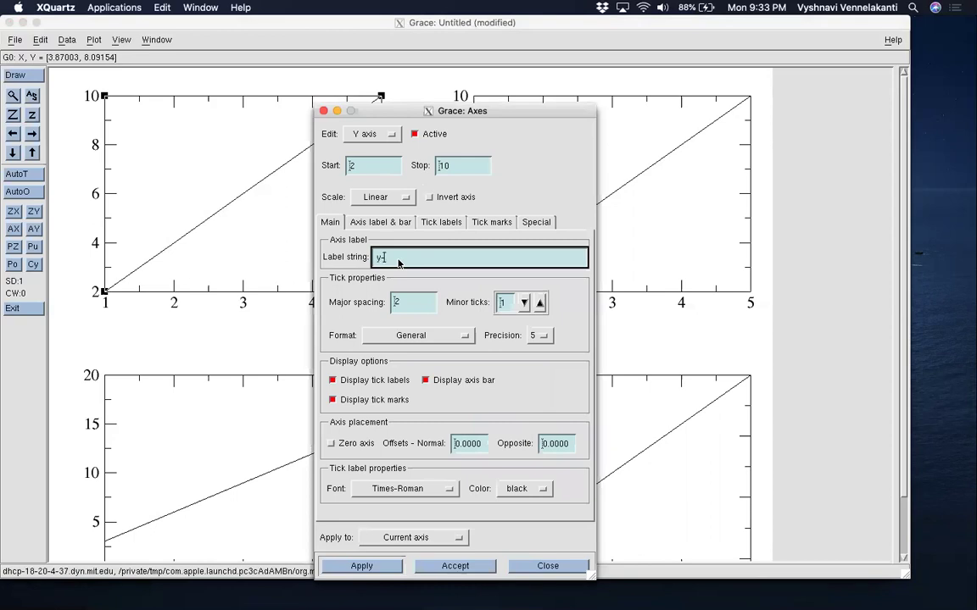
text(1)
click(360, 567)
Step: Switch to the X axis of graph G0, label it "x-label 1", apply it and close the axis properties
click(380, 136)
click(375, 118)
click(400, 255)
text(x-label 1)
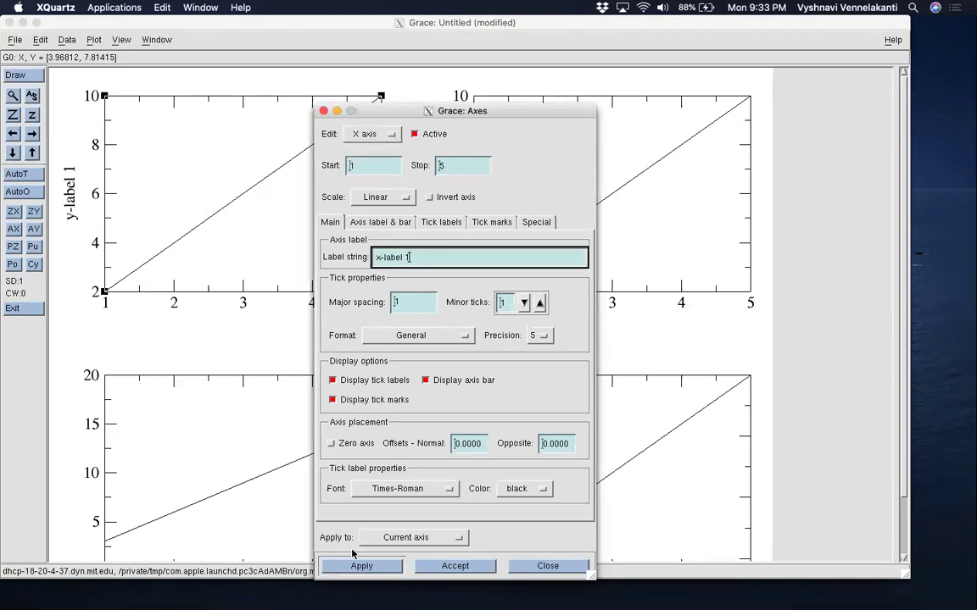
click(346, 565)
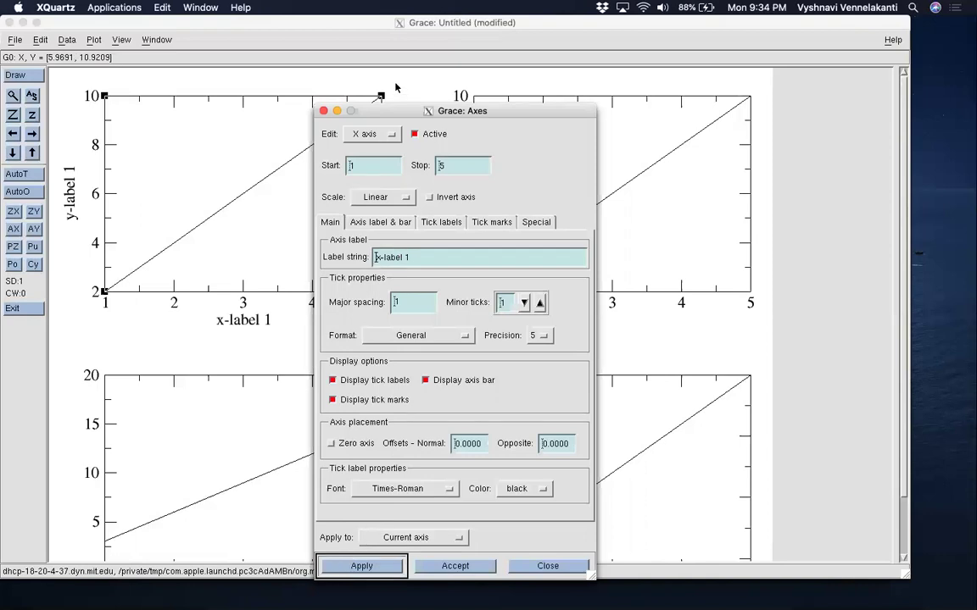
click(324, 113)
Step: Make the upper-right graph G2 current and apply the X axis label "x-label 2" to it
double_click(540, 151)
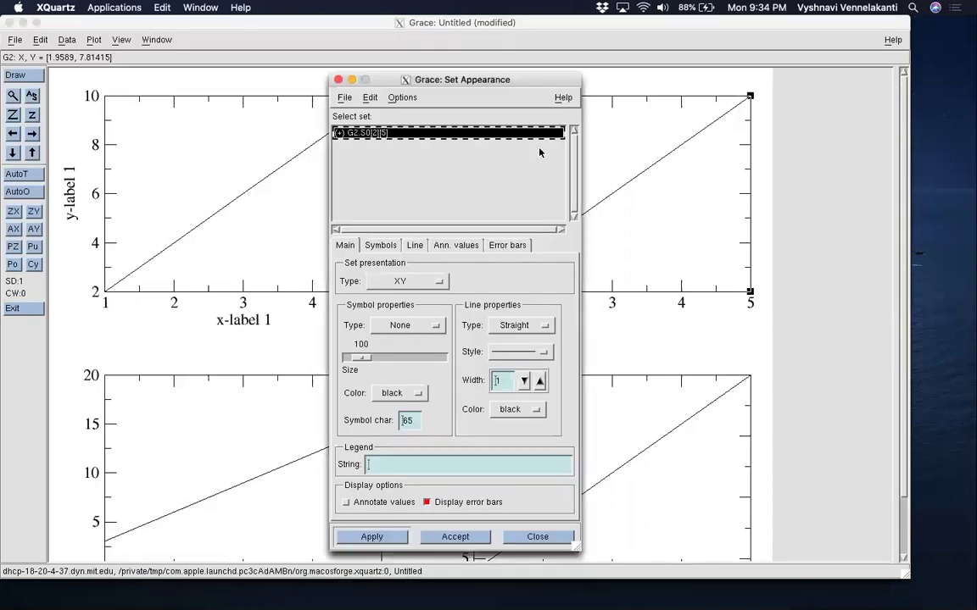
click(337, 79)
click(94, 40)
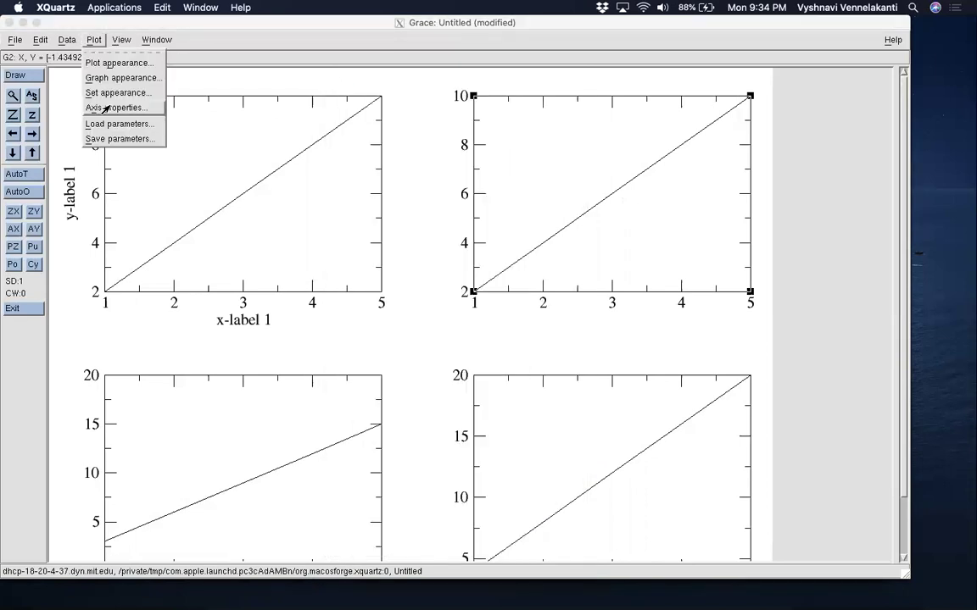
click(105, 108)
drag(372, 113, 218, 73)
click(207, 210)
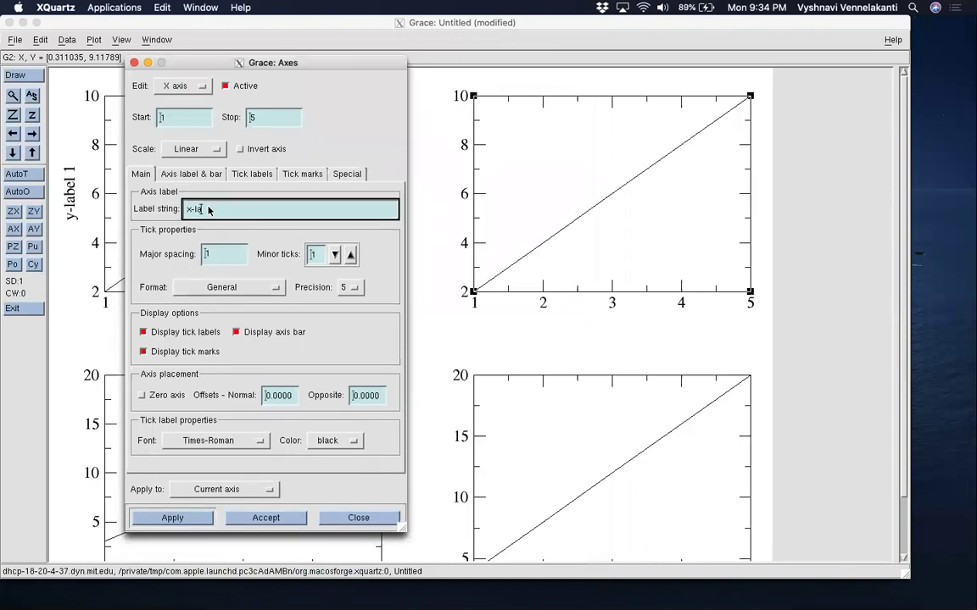
text(x-label 2)
click(172, 517)
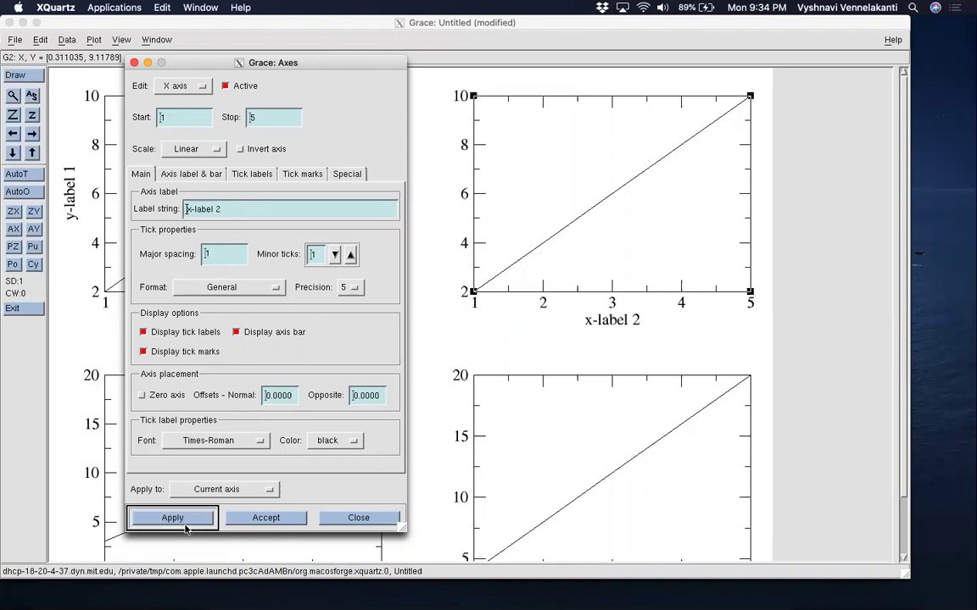
click(134, 63)
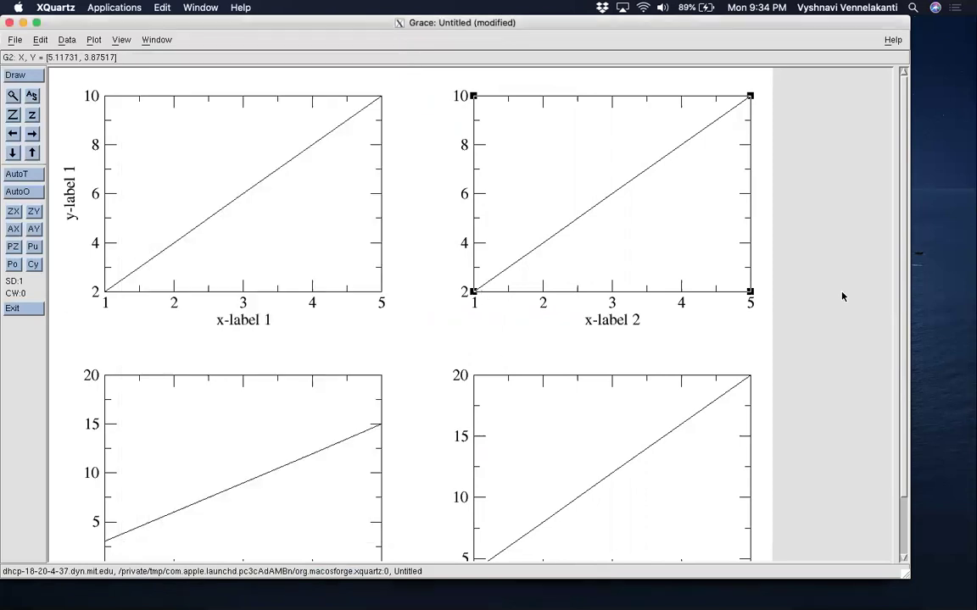
Step: Review the layout of all four graphs on the page and the axis properties of graph G2
drag(906, 302, 887, 257)
scroll(886, 257, down, 3)
scroll(872, 192, up, 3)
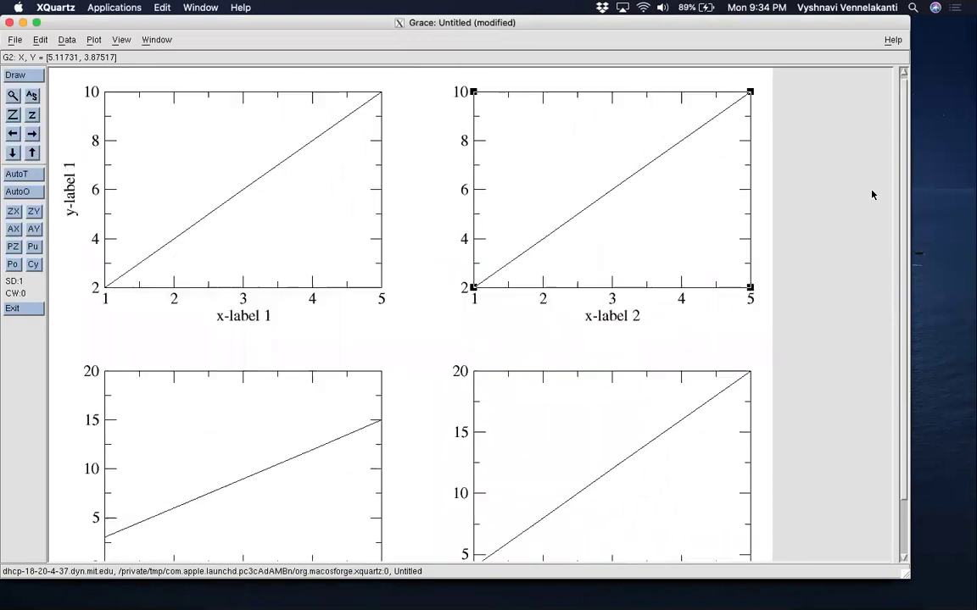
click(93, 40)
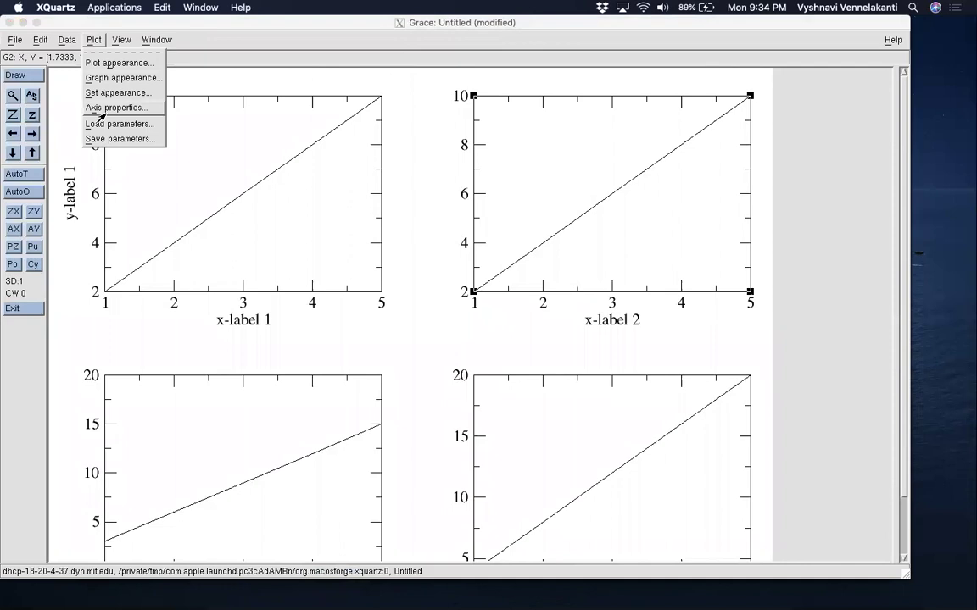
click(100, 108)
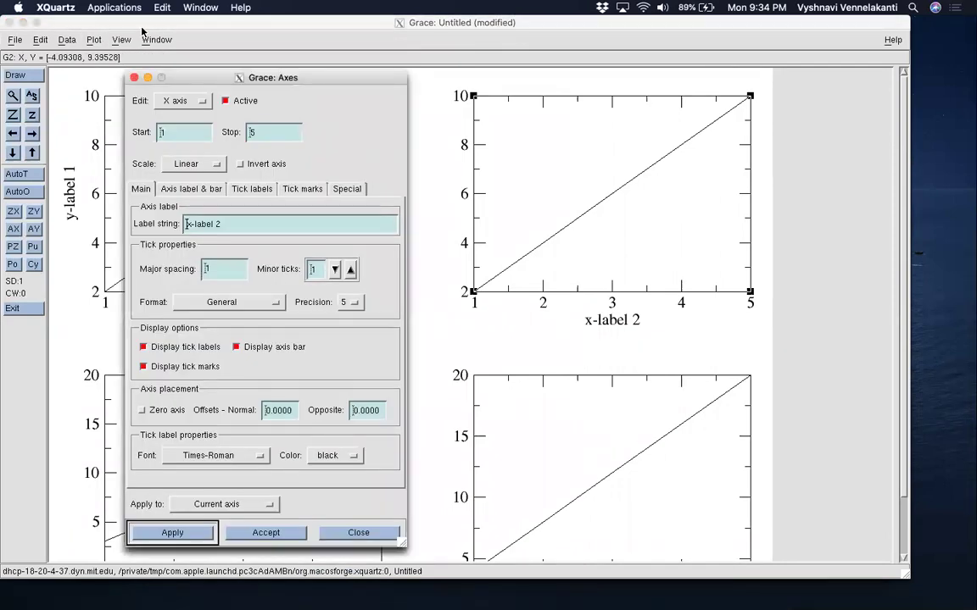
click(133, 77)
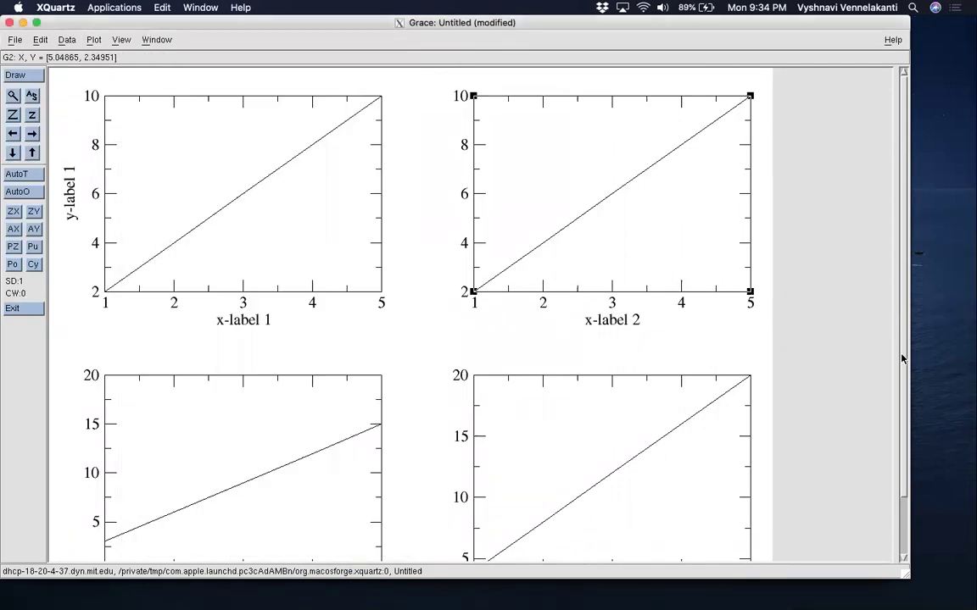
drag(902, 358, 900, 459)
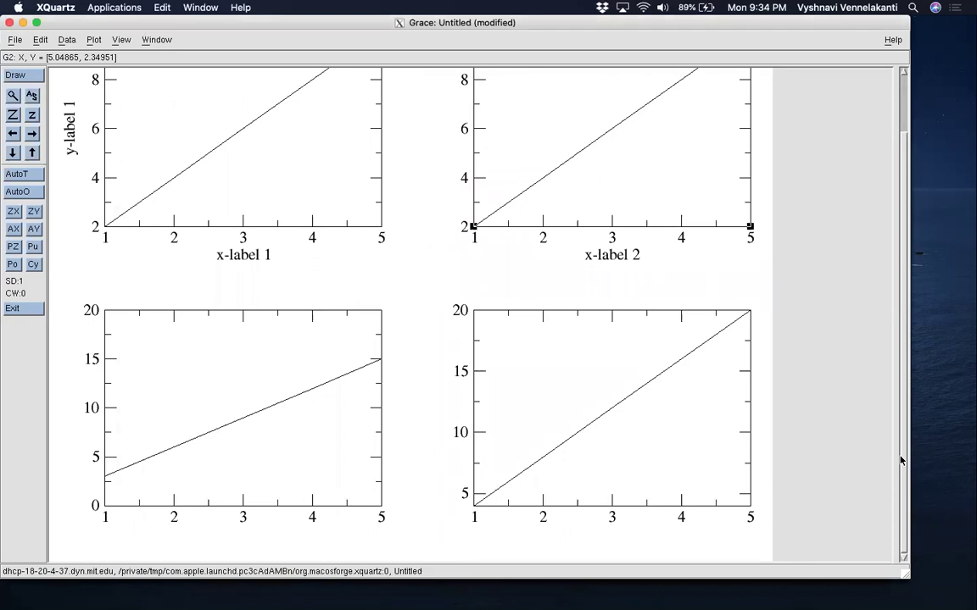
drag(902, 459, 904, 289)
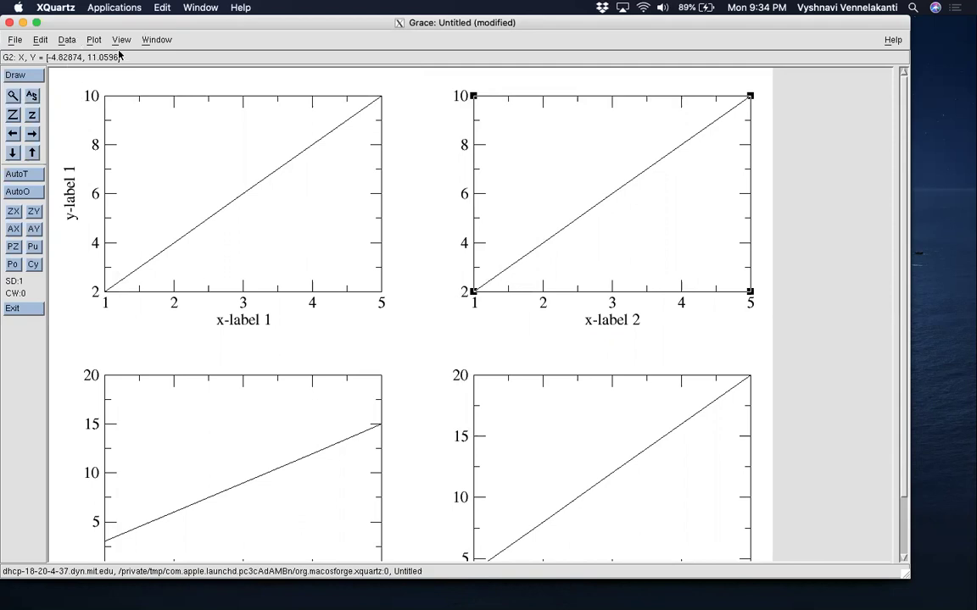
Step: Choose graph G0 in the graph arrangement settings and set its top page offset to 0.05
click(40, 41)
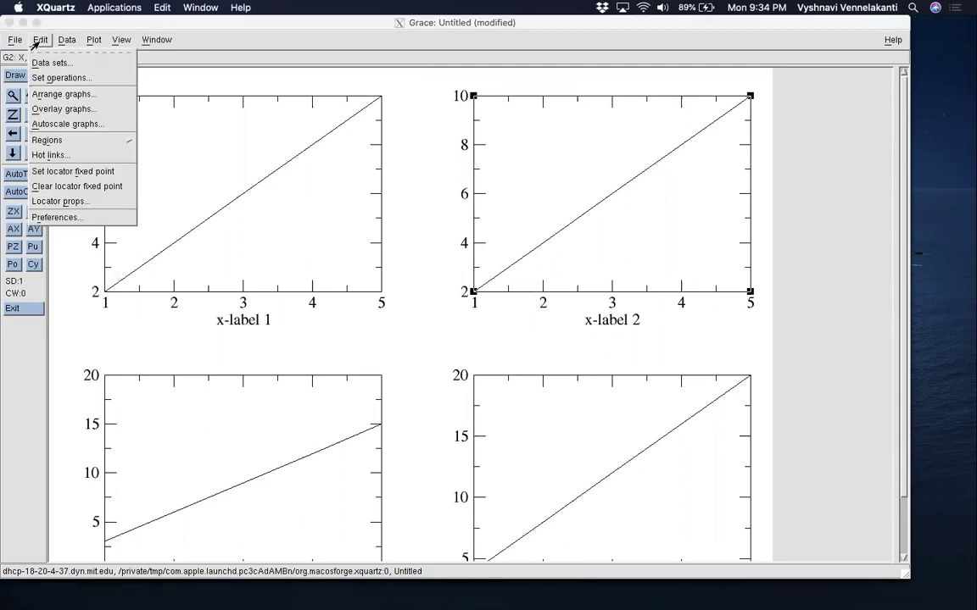
click(51, 93)
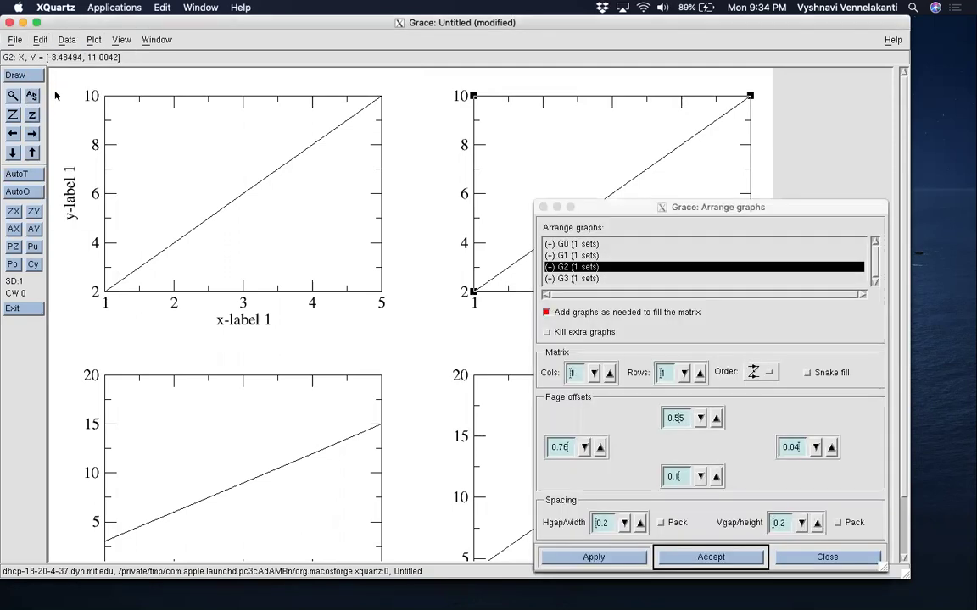
click(579, 244)
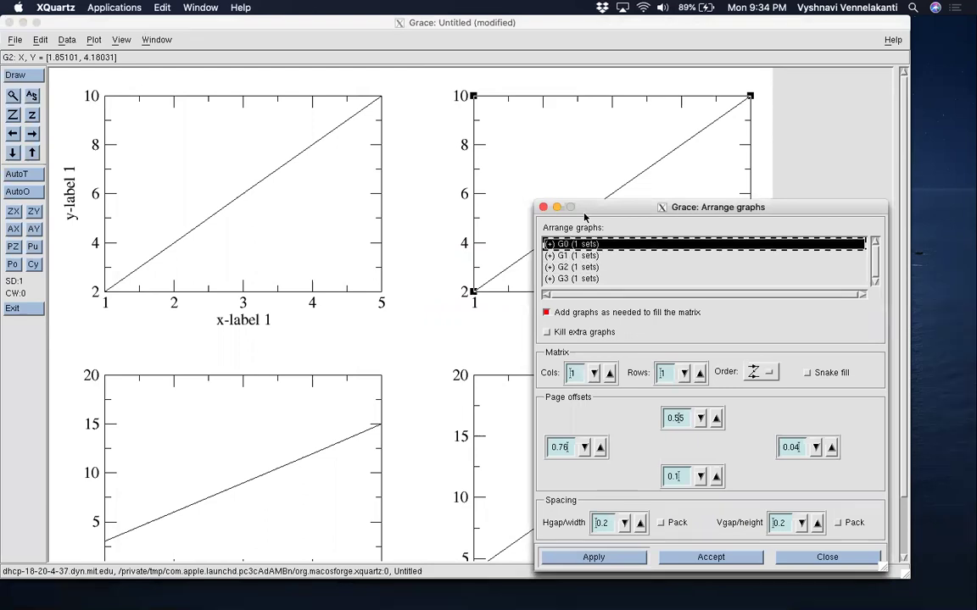
drag(592, 211, 450, 100)
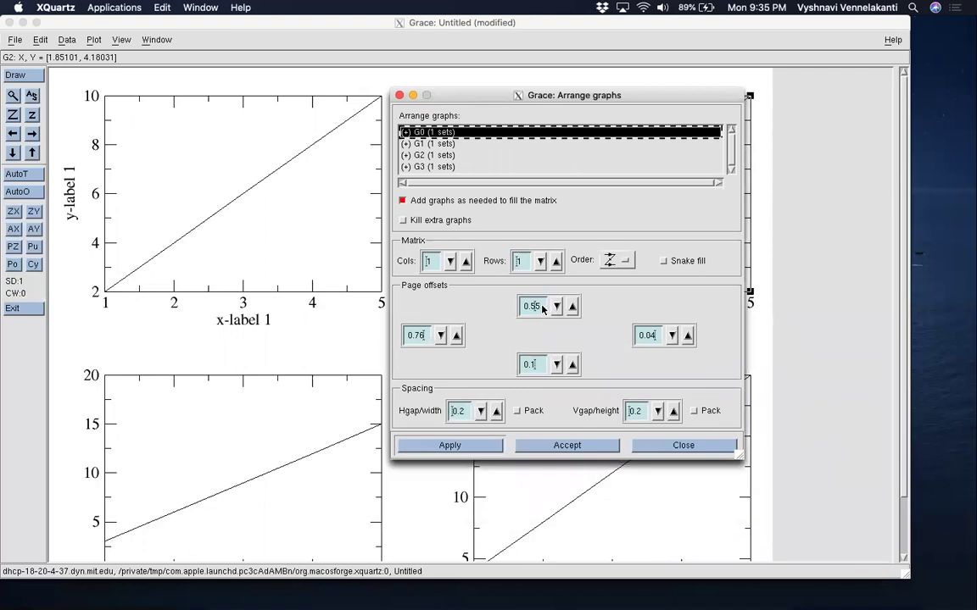
click(542, 307)
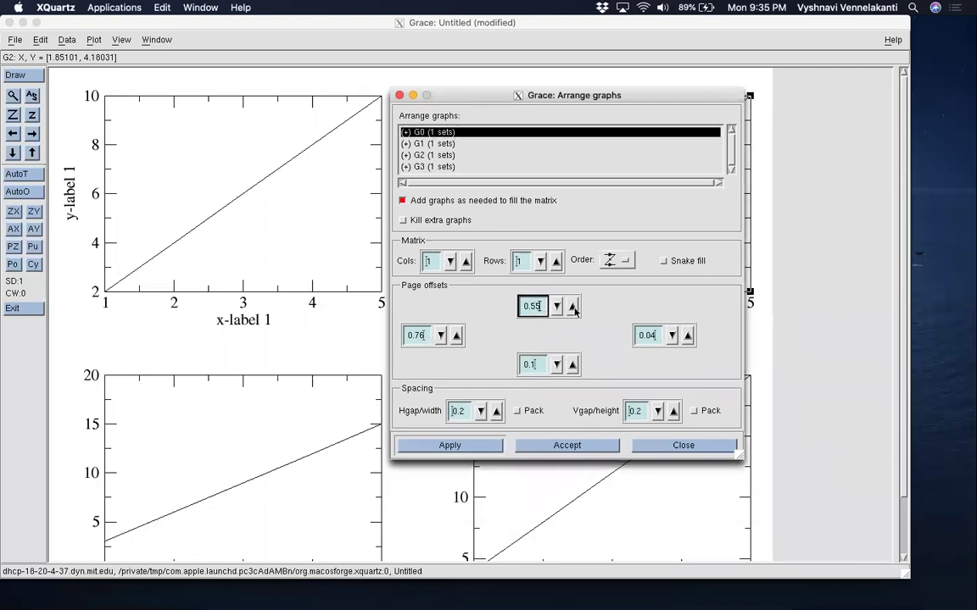
click(529, 307)
text(0)
Step: Set graph G0's right page offset to 0.615, bottom offset to 0.6 and left offset to 0.085, and apply the arrangement
click(656, 337)
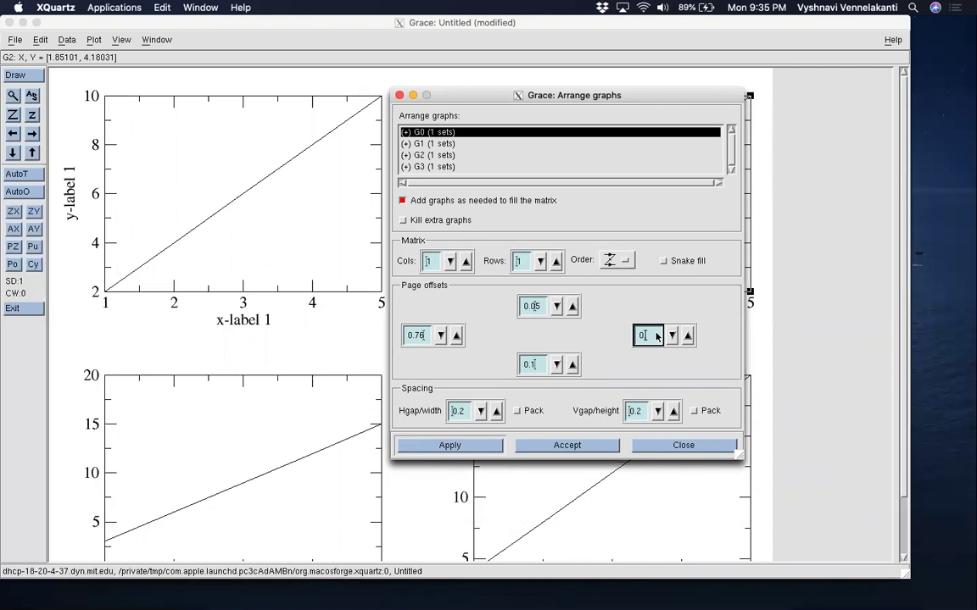
click(546, 362)
click(423, 336)
text(0.085)
click(428, 447)
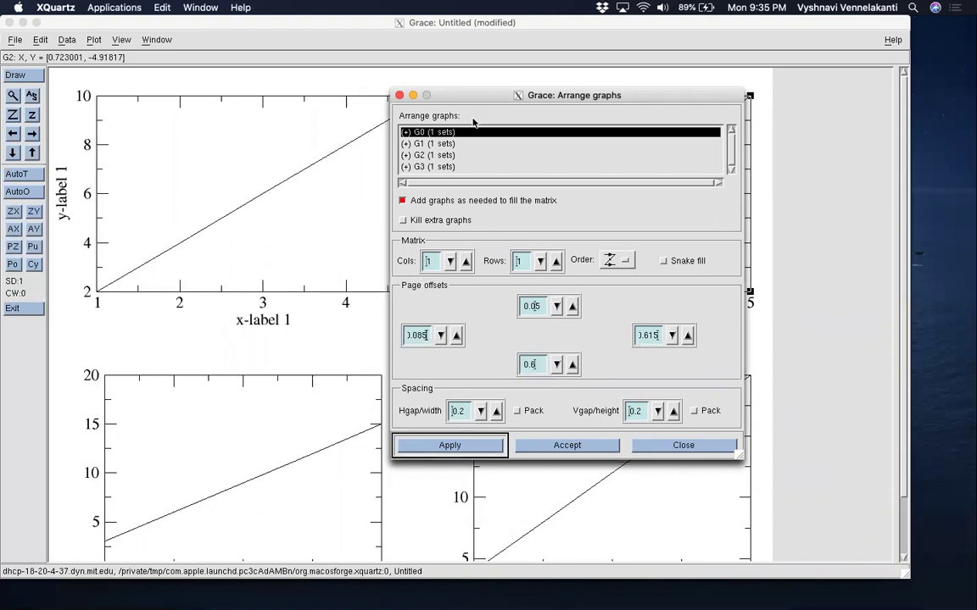
Step: Choose graph G1 in the graph arrangement settings, set its right page offset to 0.02 and left offset to 0.68, and apply the arrangement
drag(513, 95, 452, 250)
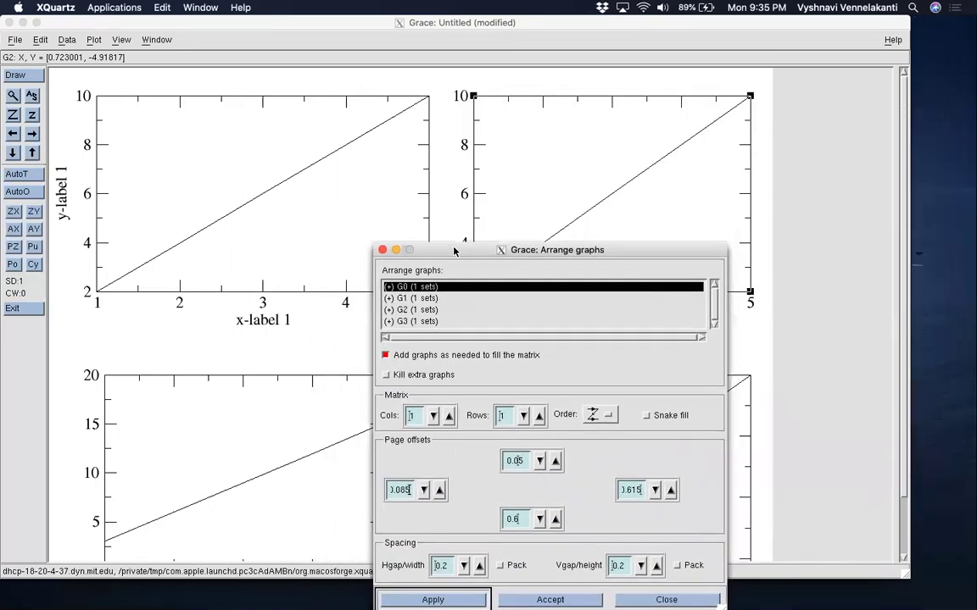
click(411, 301)
drag(433, 250, 582, 255)
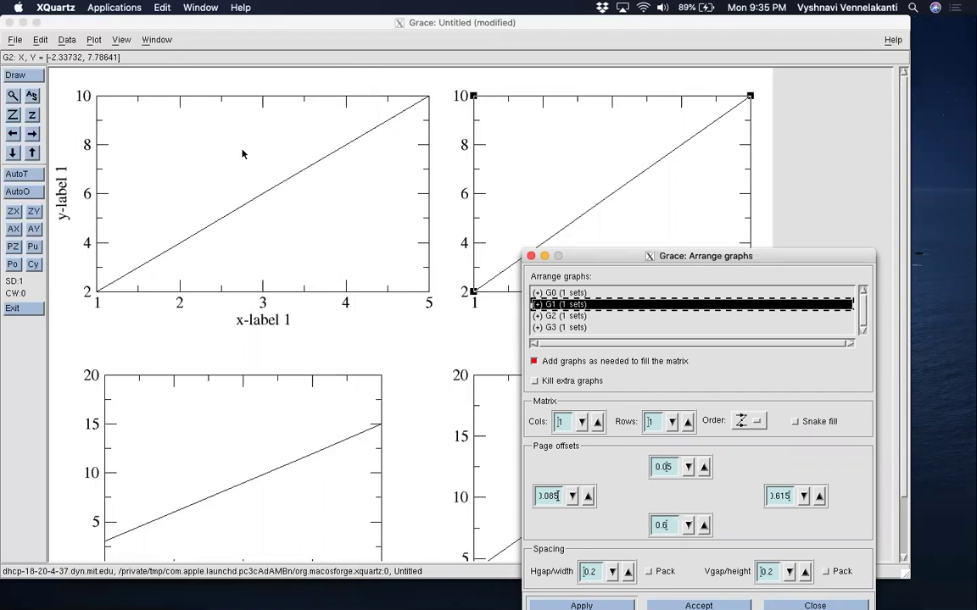
drag(582, 256, 127, 175)
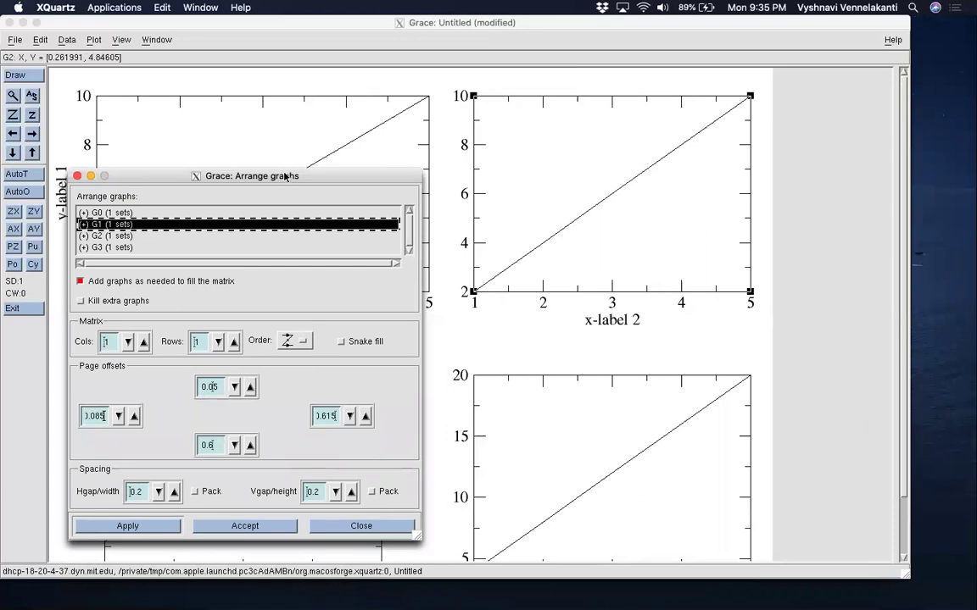
drag(286, 176, 285, 118)
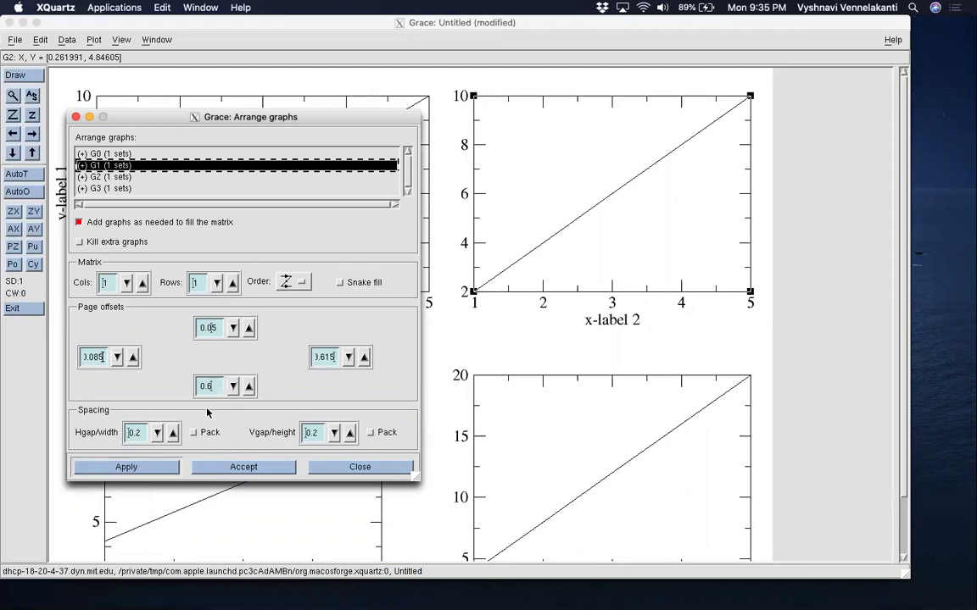
click(333, 360)
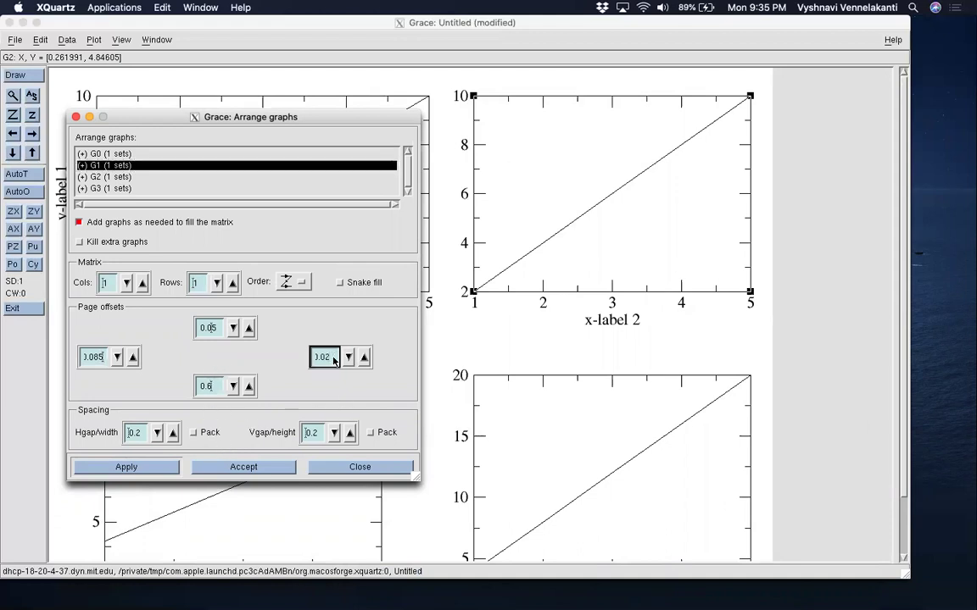
click(101, 358)
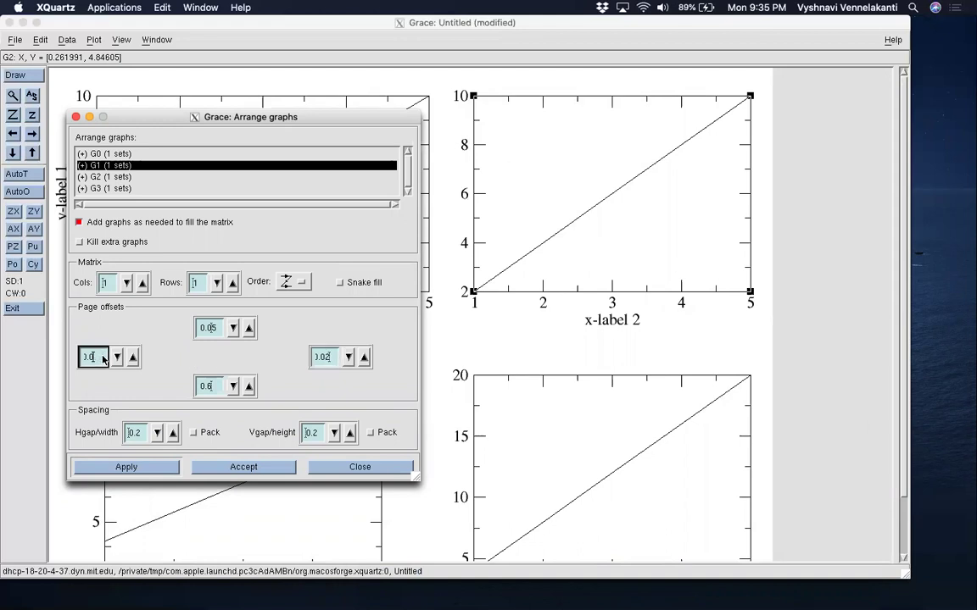
click(155, 467)
drag(339, 116, 310, 135)
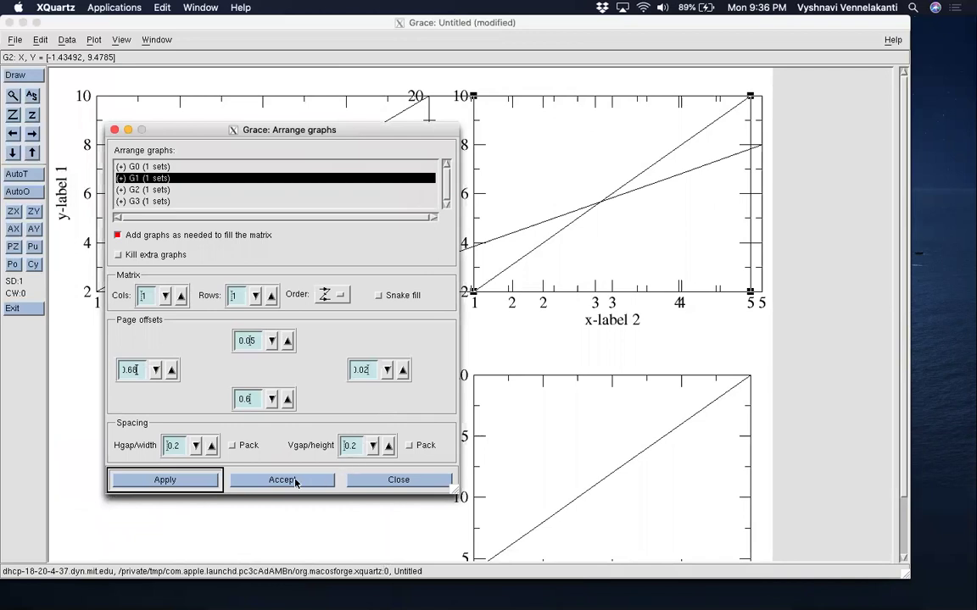
Step: Set graph G1's page offsets to 0.55 top, 0.7 right, 0.1 bottom and 0.1 left, and apply the arrangement
drag(208, 134, 691, 134)
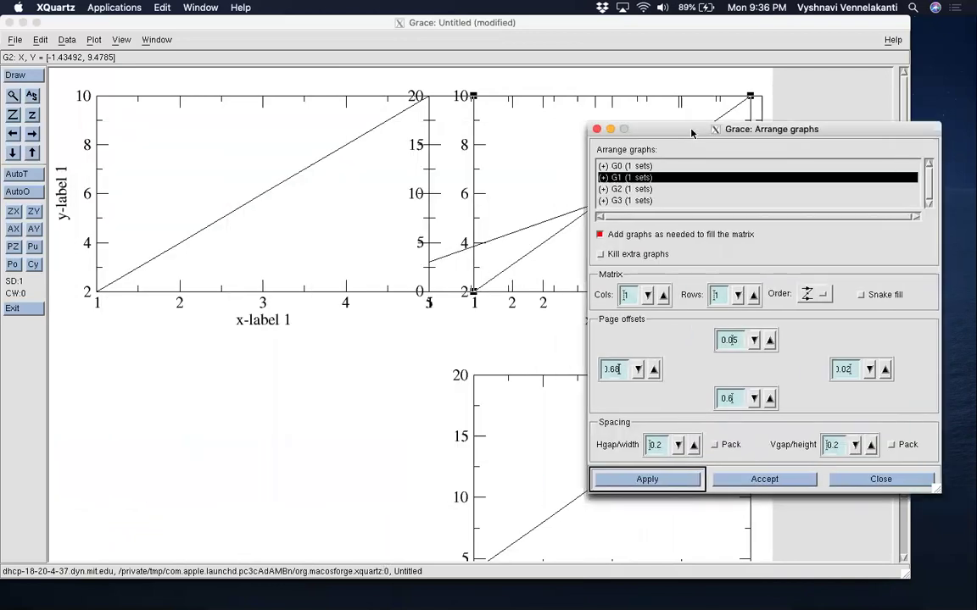
drag(691, 133, 682, 166)
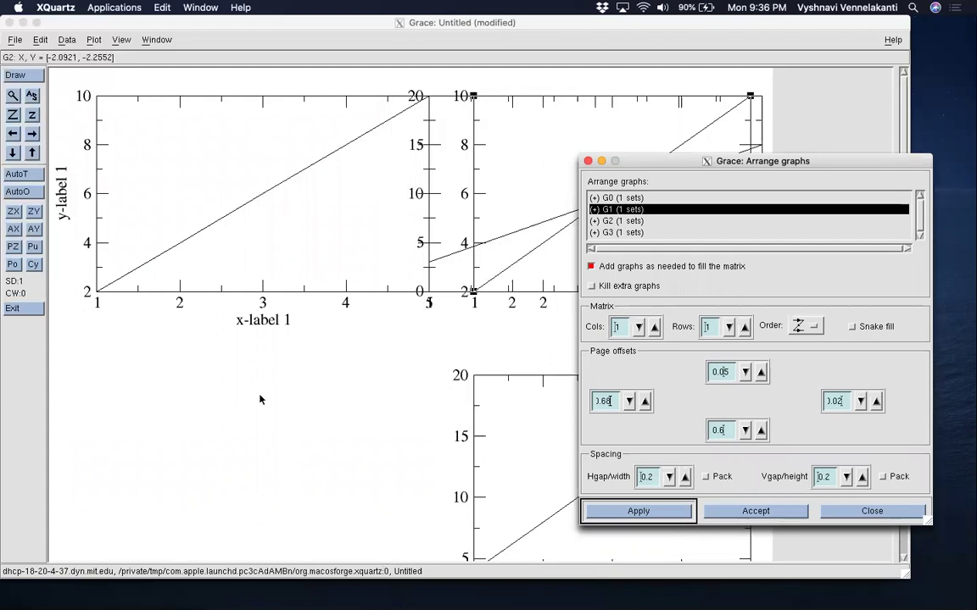
click(729, 374)
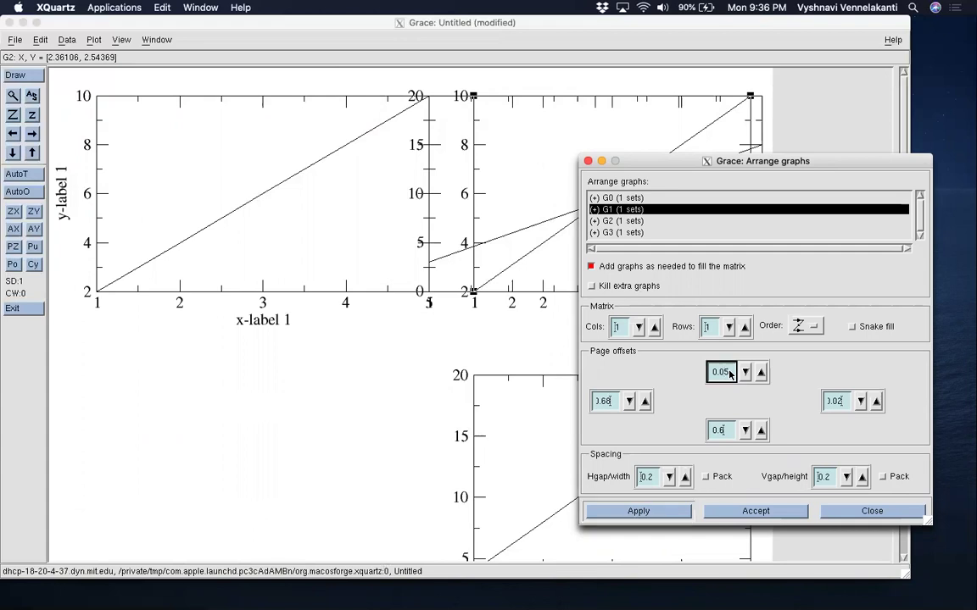
text(5)
click(843, 405)
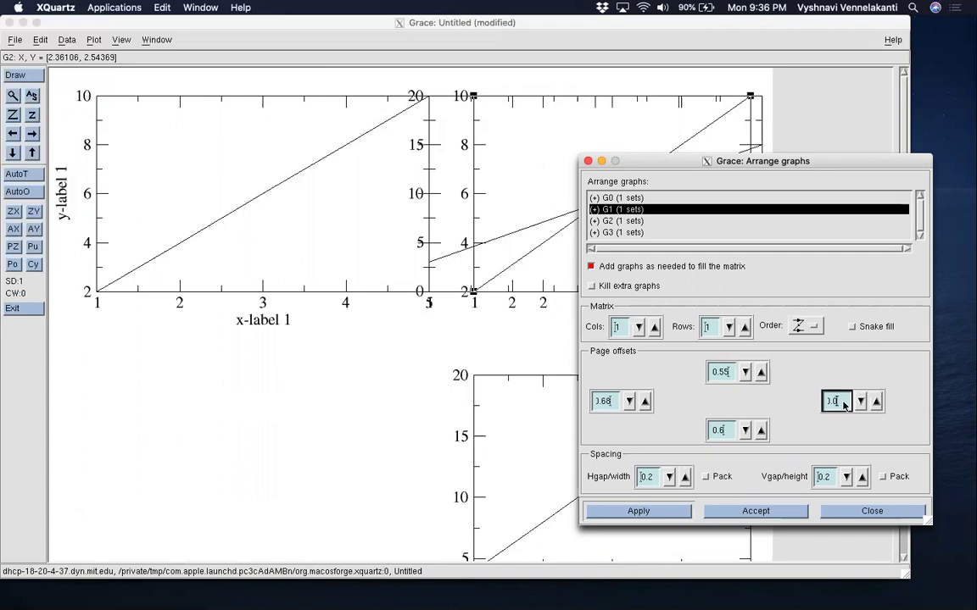
click(727, 432)
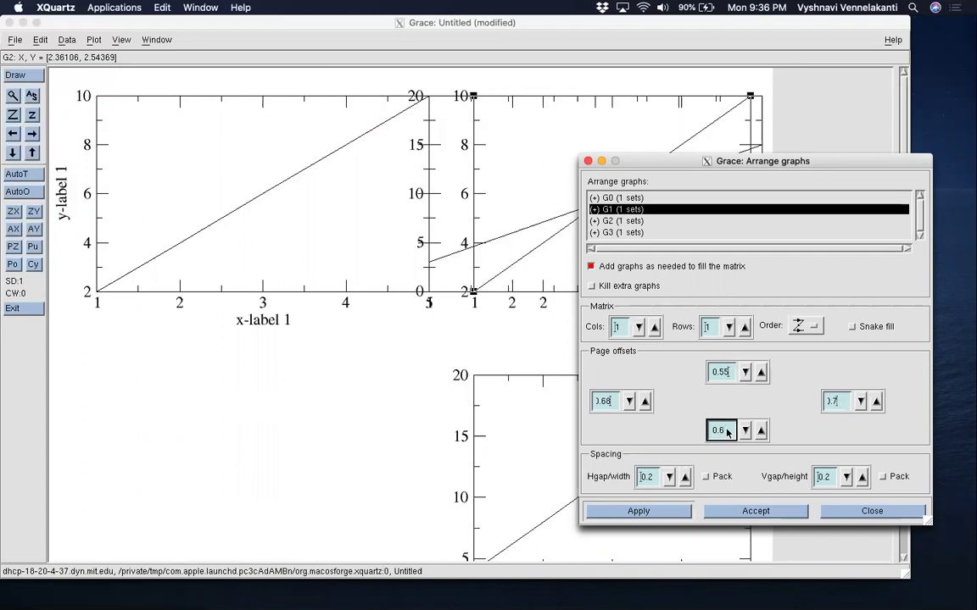
click(614, 405)
key(BackSpace)
key(BackSpace)
click(627, 513)
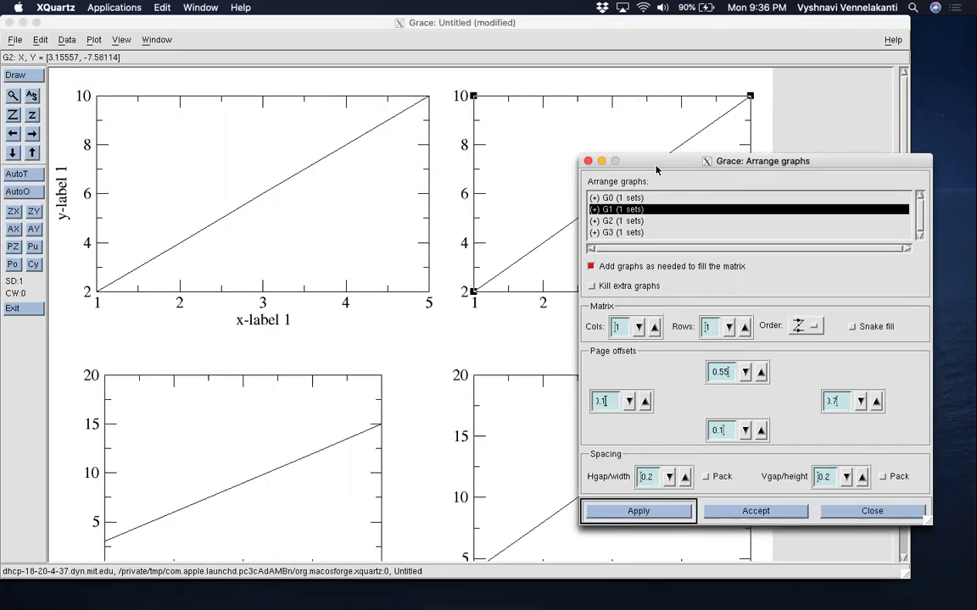
Step: Choose graph G2 in the graph arrangement settings and set its top page offset to 0.05 and right offset to 0.02
drag(657, 174, 468, 180)
key(Down)
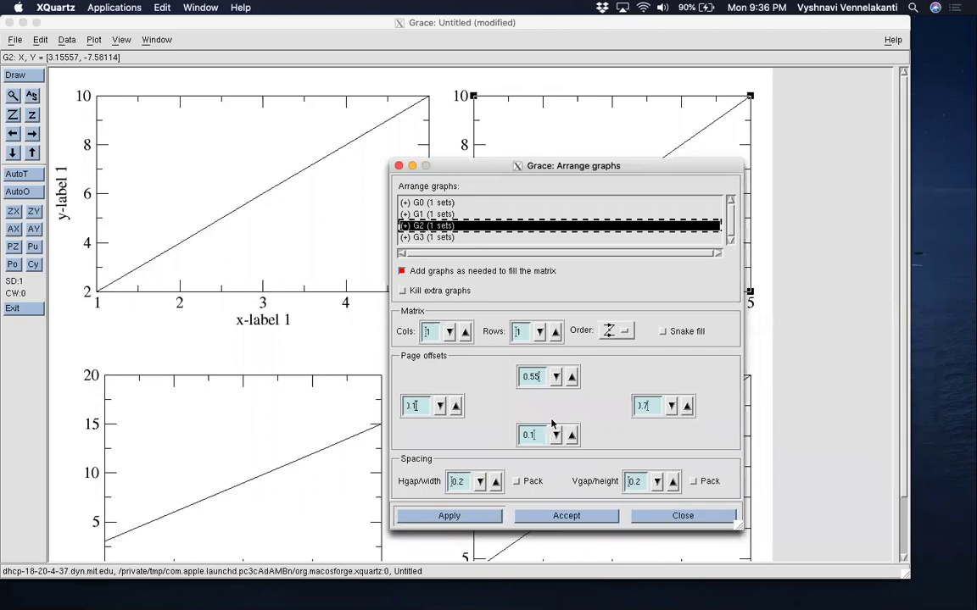
click(544, 380)
key(BackSpace)
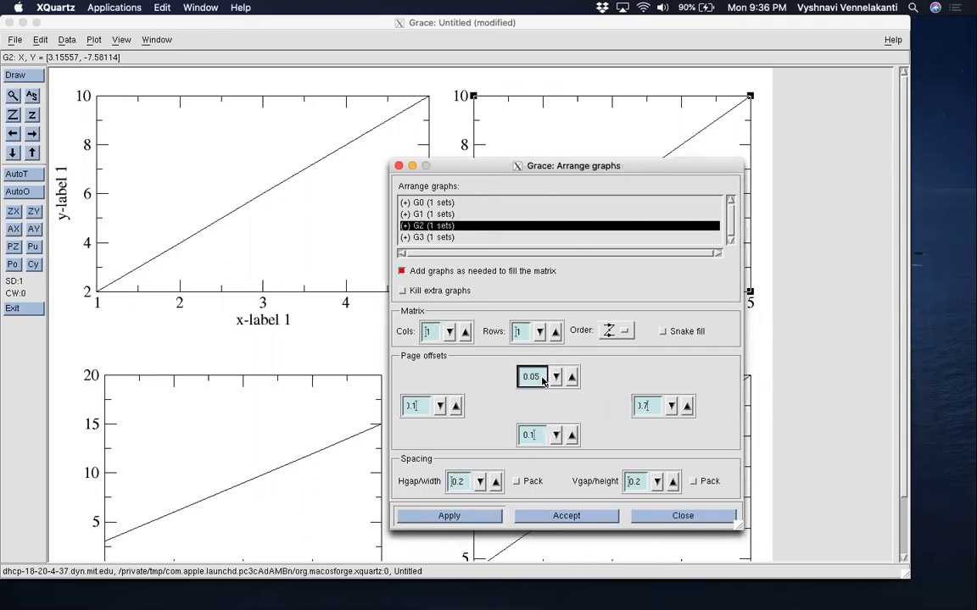
text(0)
click(651, 407)
key(BackSpace)
text(02)
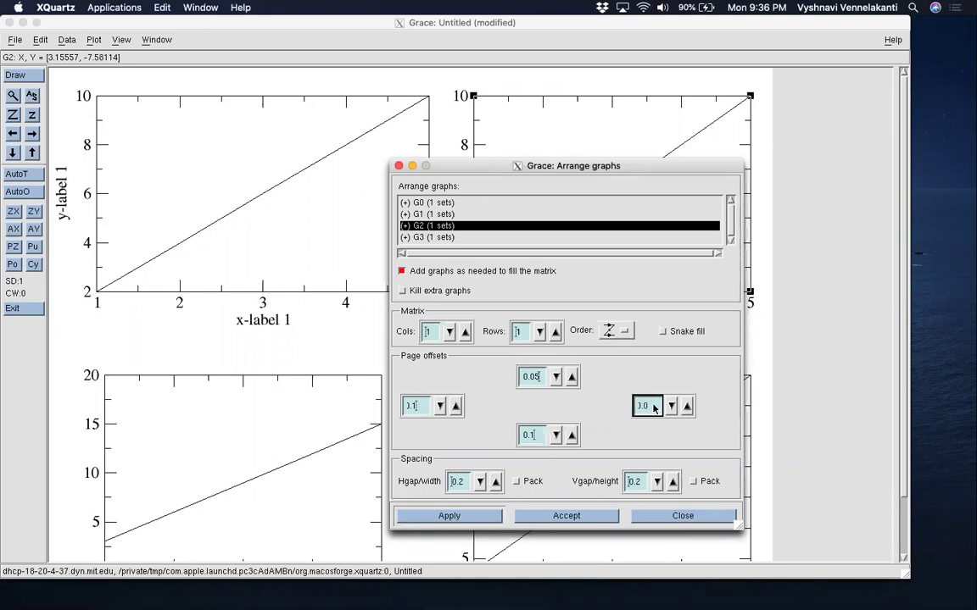
Step: Set graph G2's bottom page offset to 0.6 and left offset to 0.68, and accept the arrangement
click(543, 437)
key(BackSpace)
text(6)
click(423, 408)
key(BackSpace)
text(68)
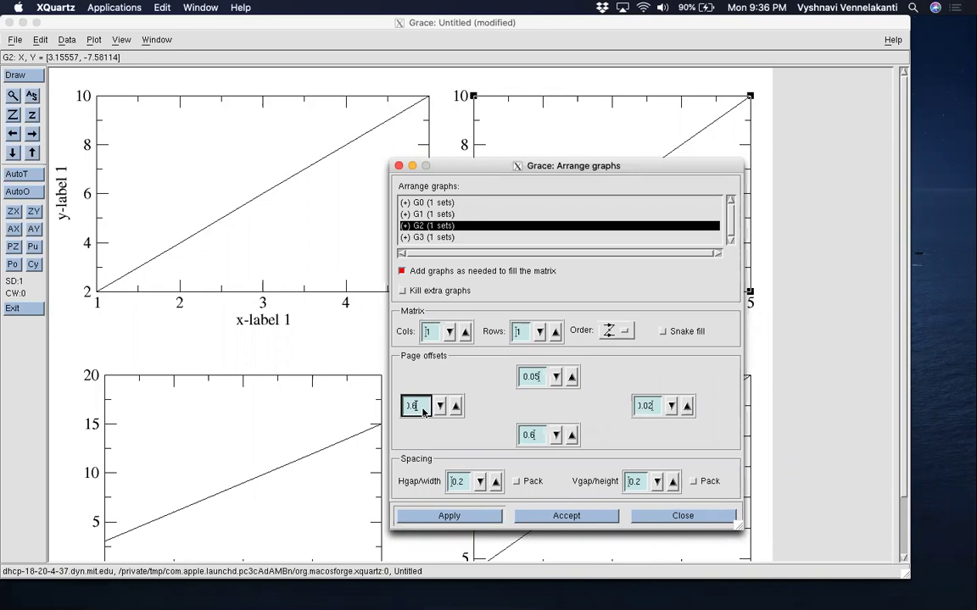
click(428, 521)
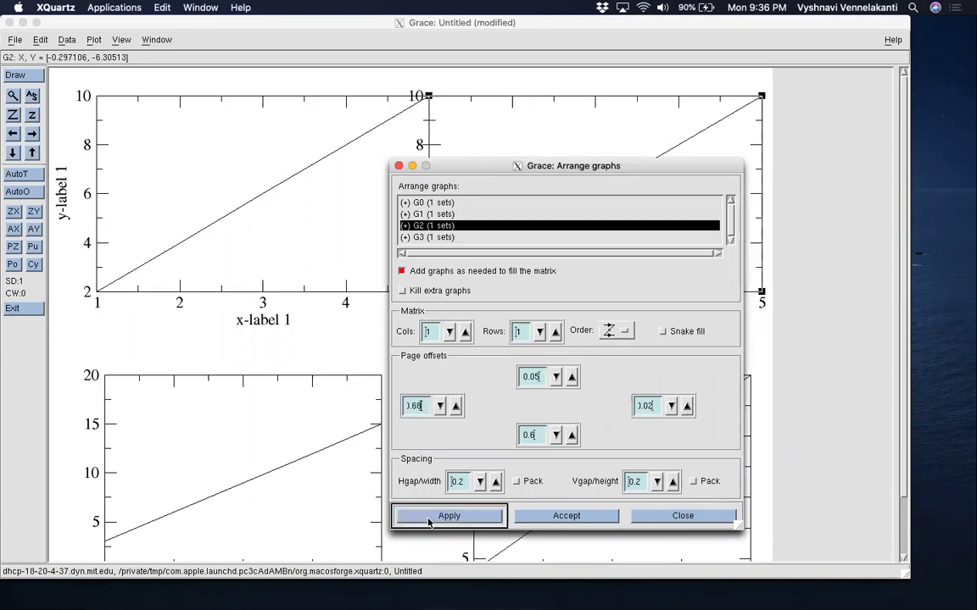
click(543, 520)
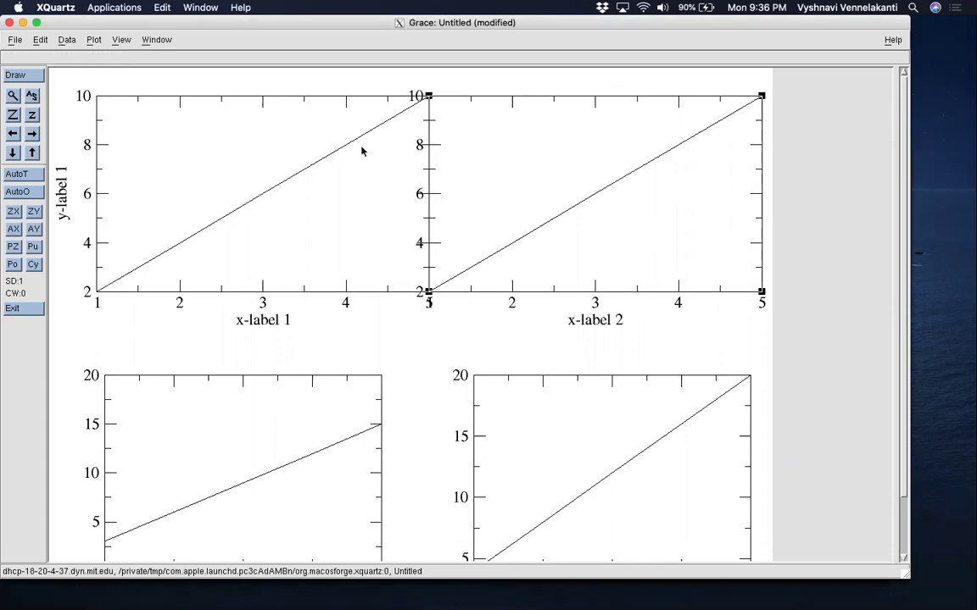
Step: Reopen the graph arrangement settings to review graph G2's page offsets and accept them as they are
click(37, 40)
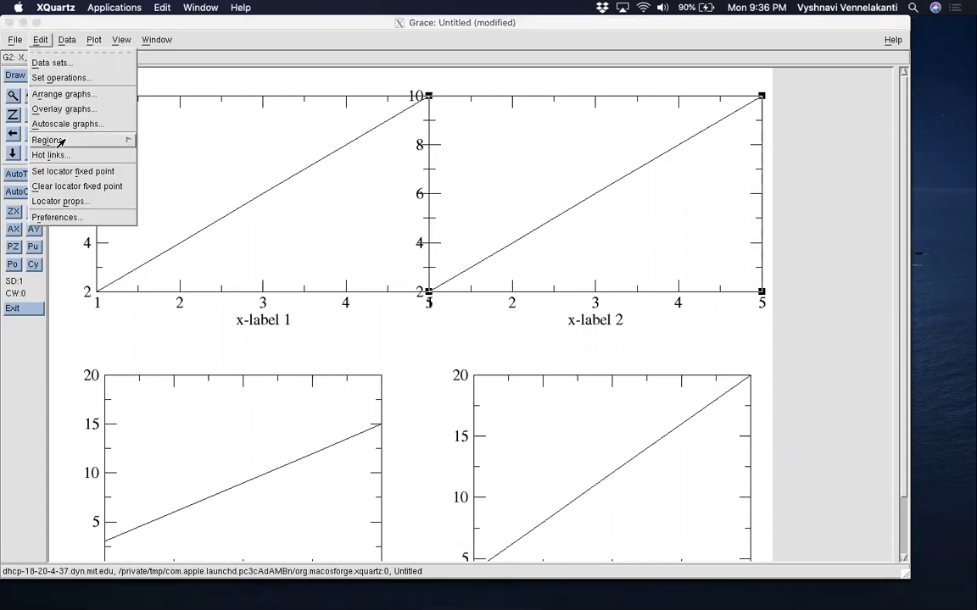
click(66, 94)
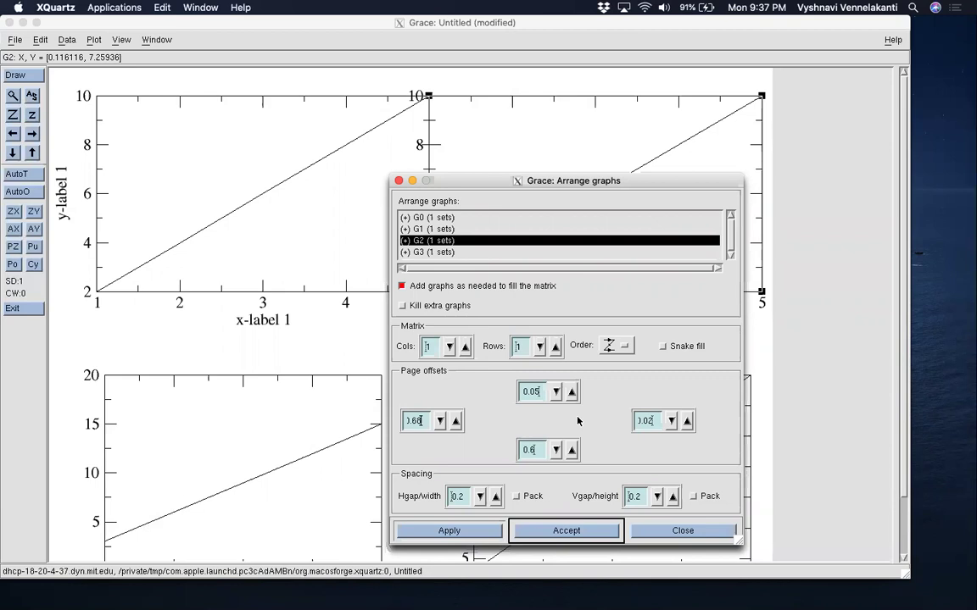
click(566, 531)
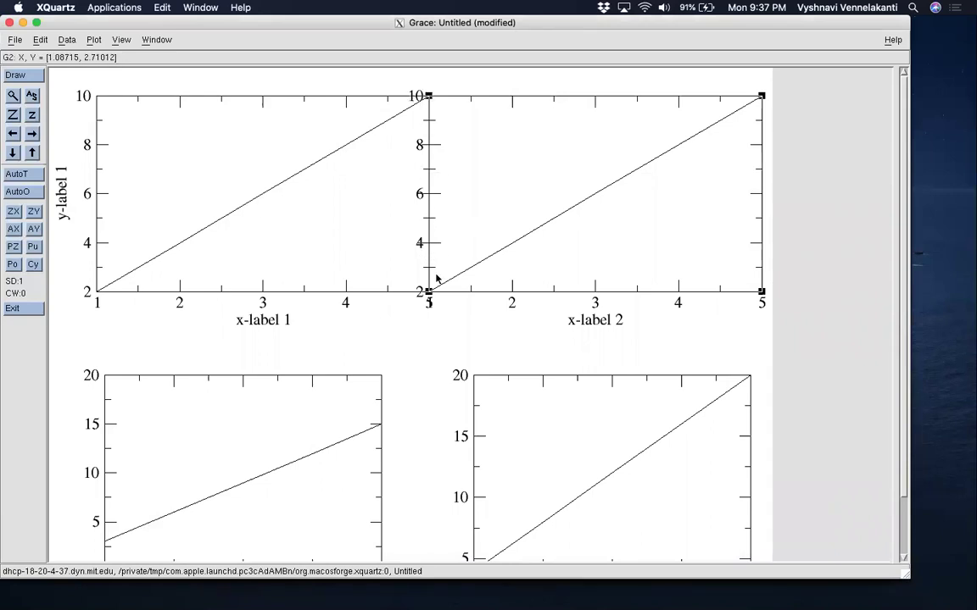
Step: Turn off the tick labels on the Y axis of graph G2 and accept the axis settings
double_click(590, 99)
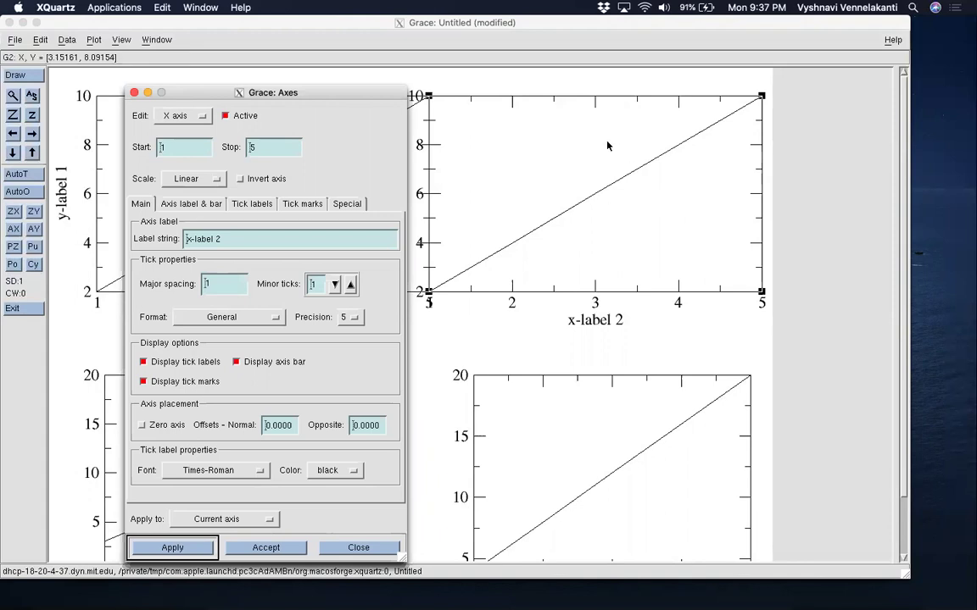
mouse_move(322, 95)
mouse_down()
mouse_move(323, 70)
mouse_move(330, 76)
mouse_up()
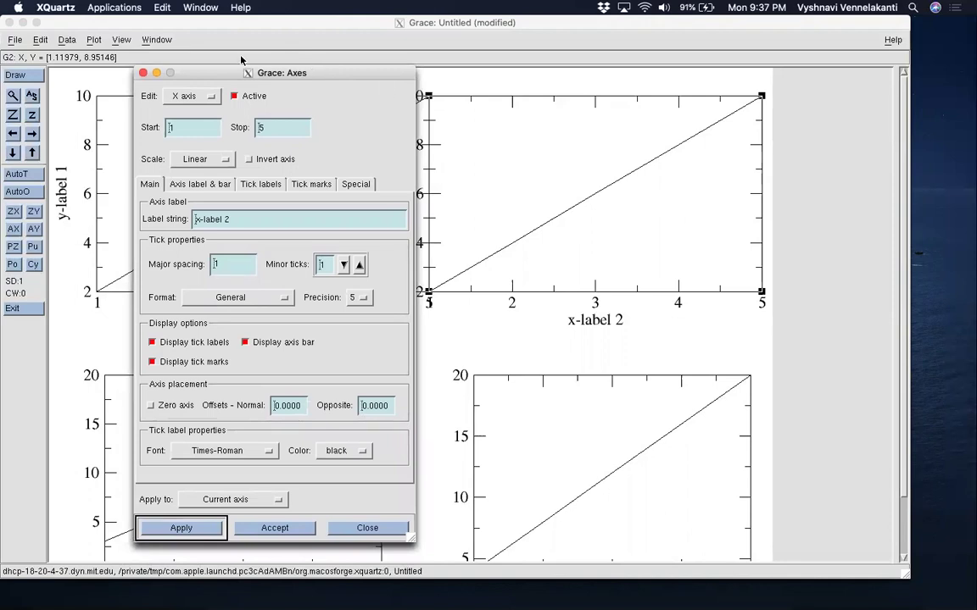
click(180, 95)
click(180, 111)
drag(180, 75, 619, 54)
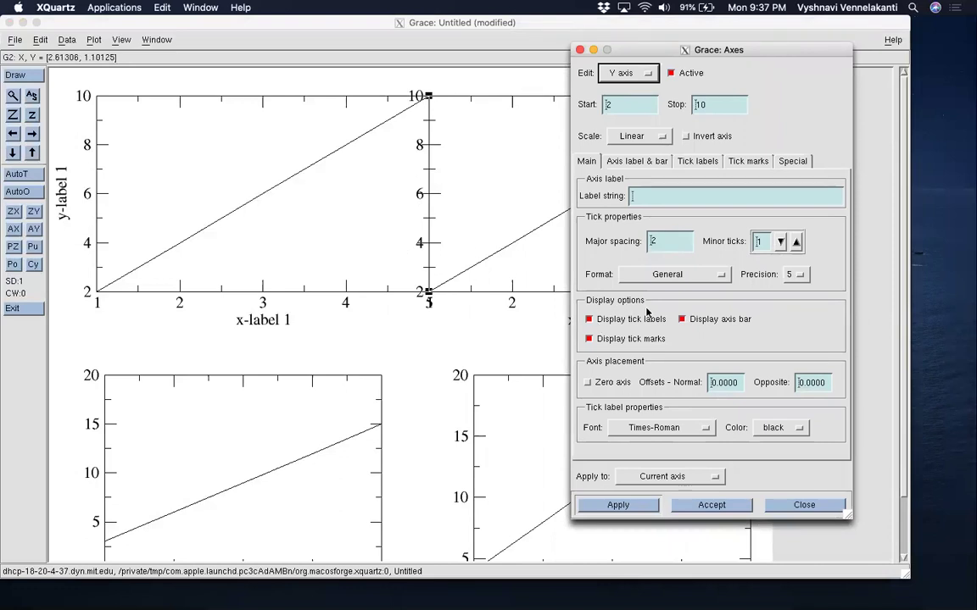
click(589, 319)
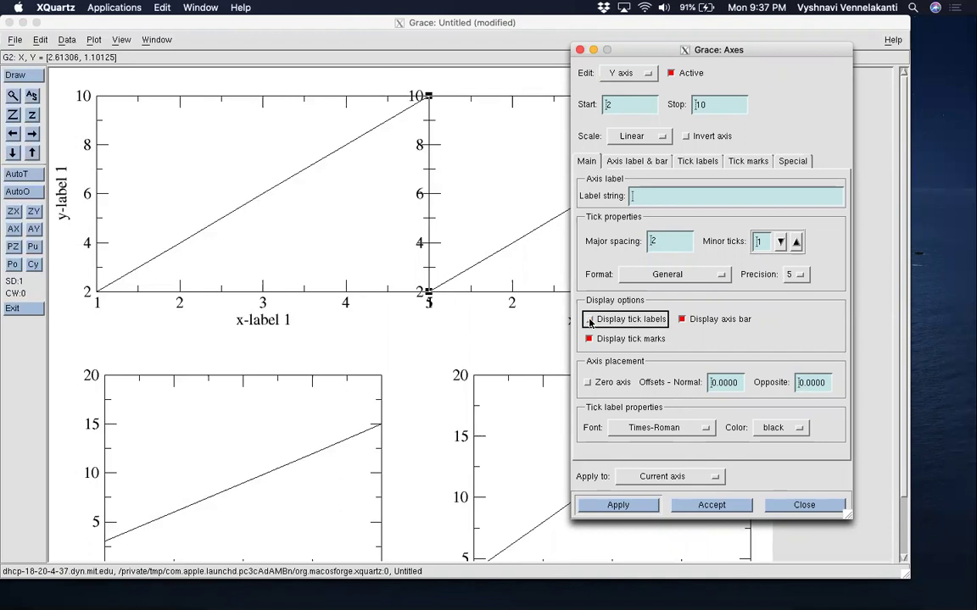
click(610, 509)
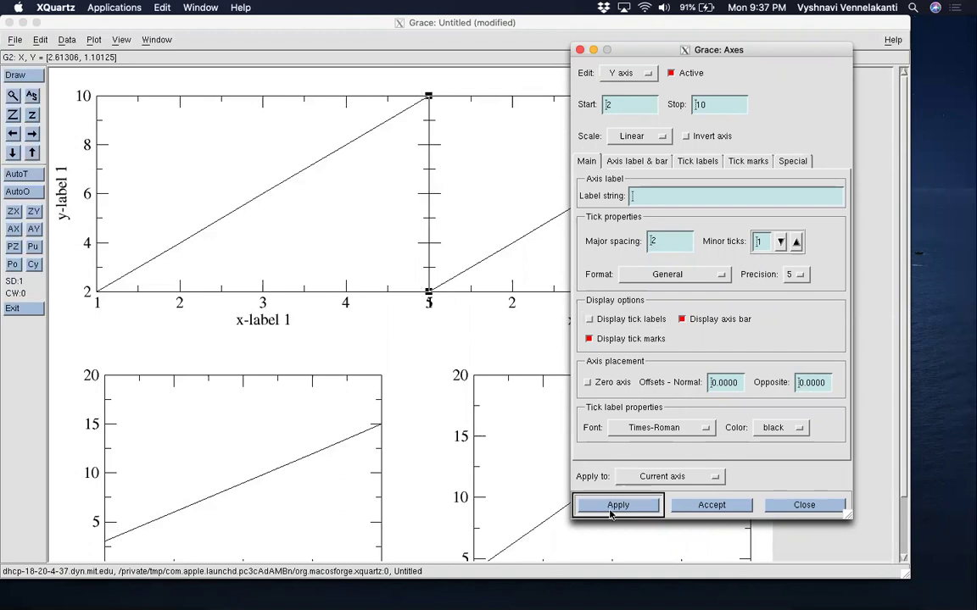
click(688, 507)
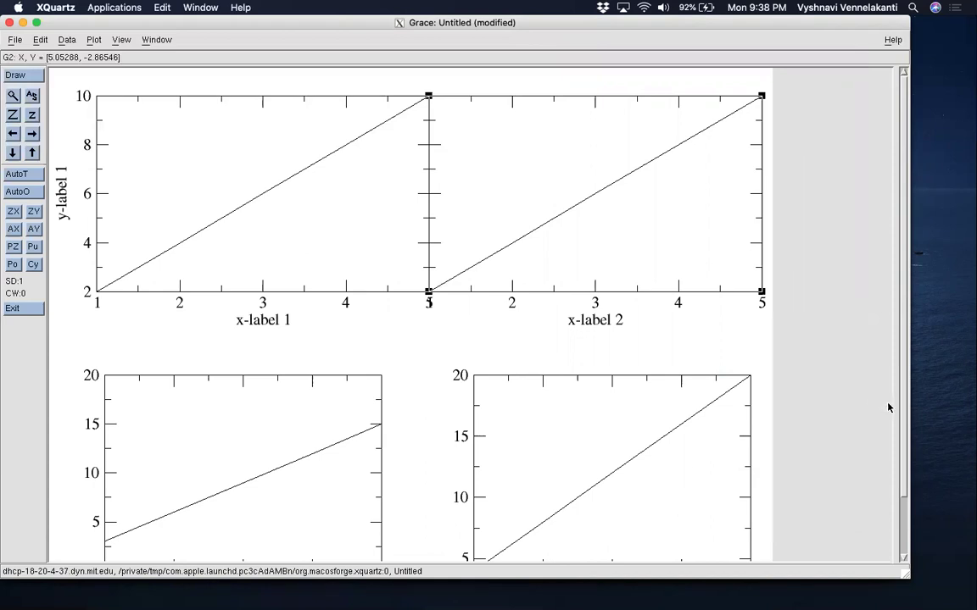
scroll(905, 503, down, 3)
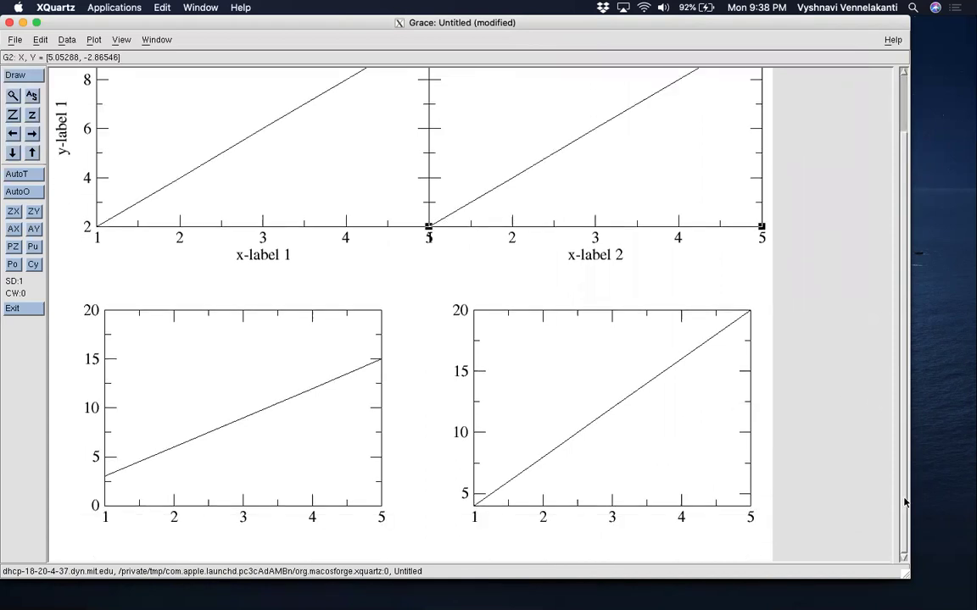
scroll(902, 484, up, 3)
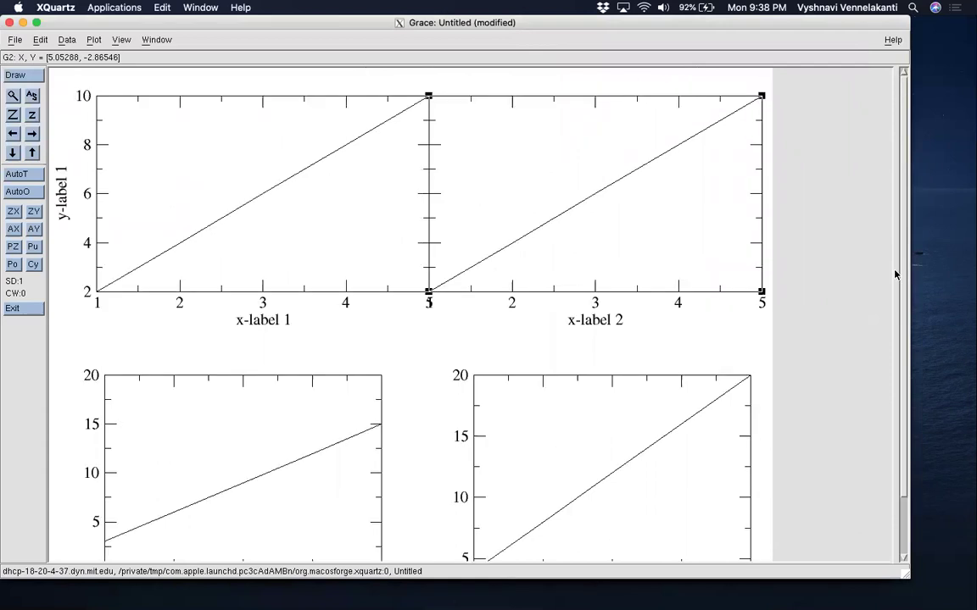
scroll(881, 419, down, 3)
scroll(900, 231, up, 3)
scroll(901, 231, down, 3)
scroll(897, 457, up, 3)
Step: Save the project as four_plots_v1.agr in the Tutorial_03_make_two_or_more_plots folder
click(14, 40)
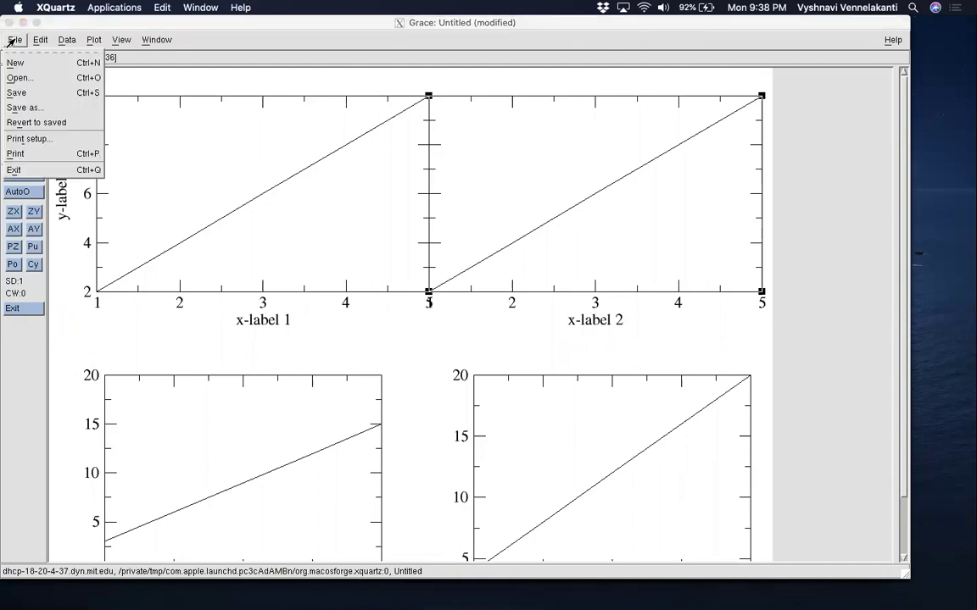
click(17, 92)
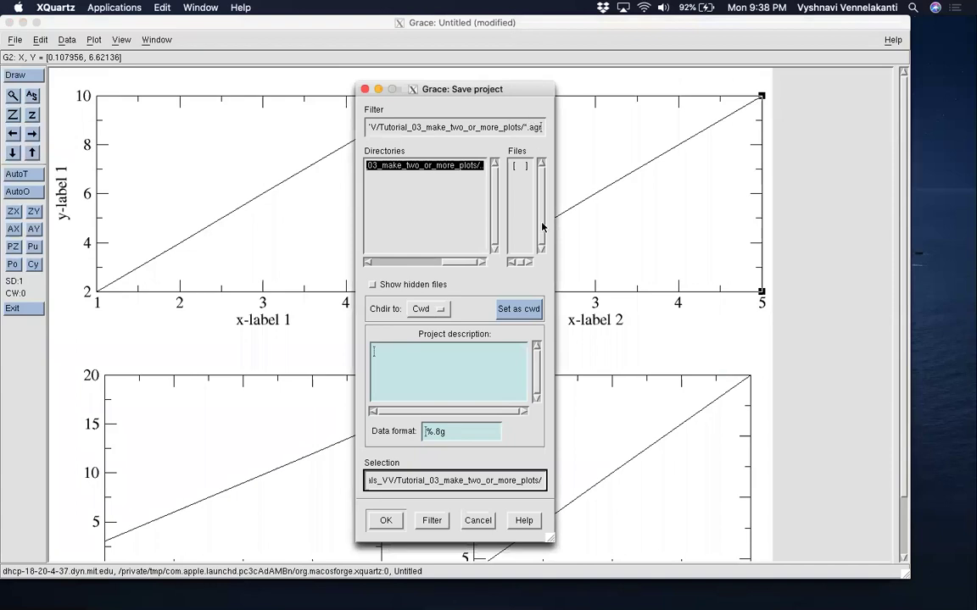
click(541, 480)
text(four_plots_v1.agr)
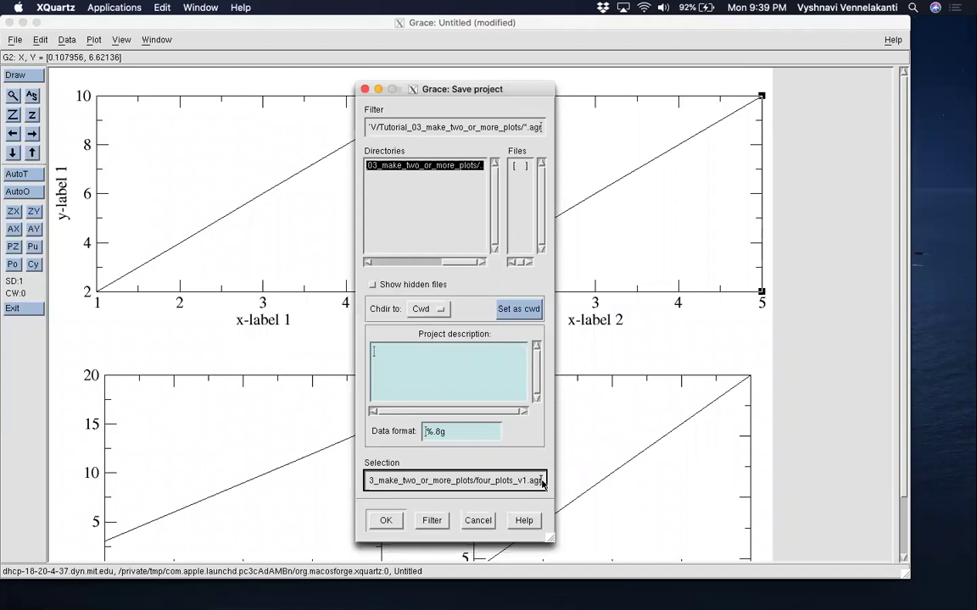
click(388, 520)
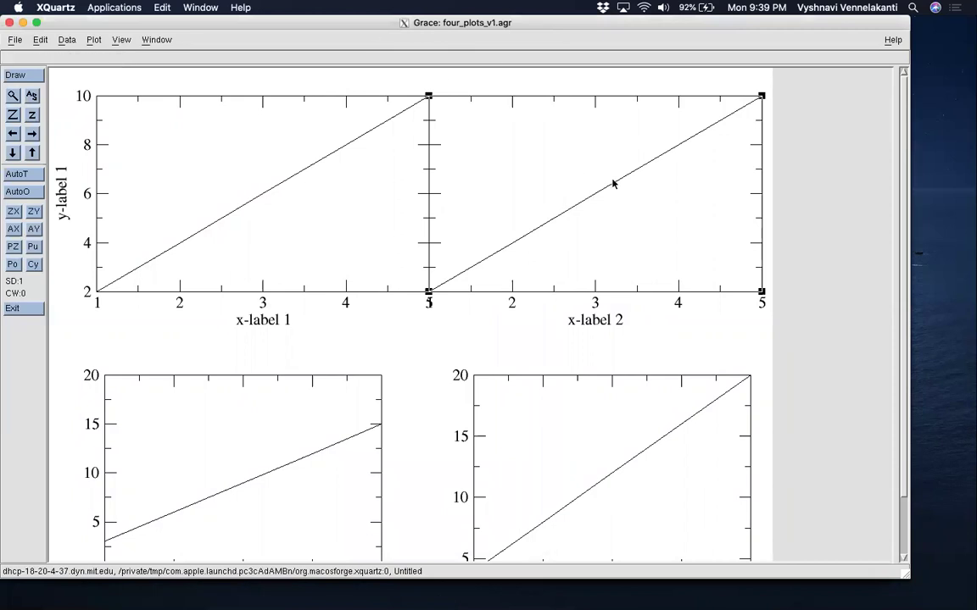
scroll(904, 419, down, 1)
scroll(905, 390, down, 5)
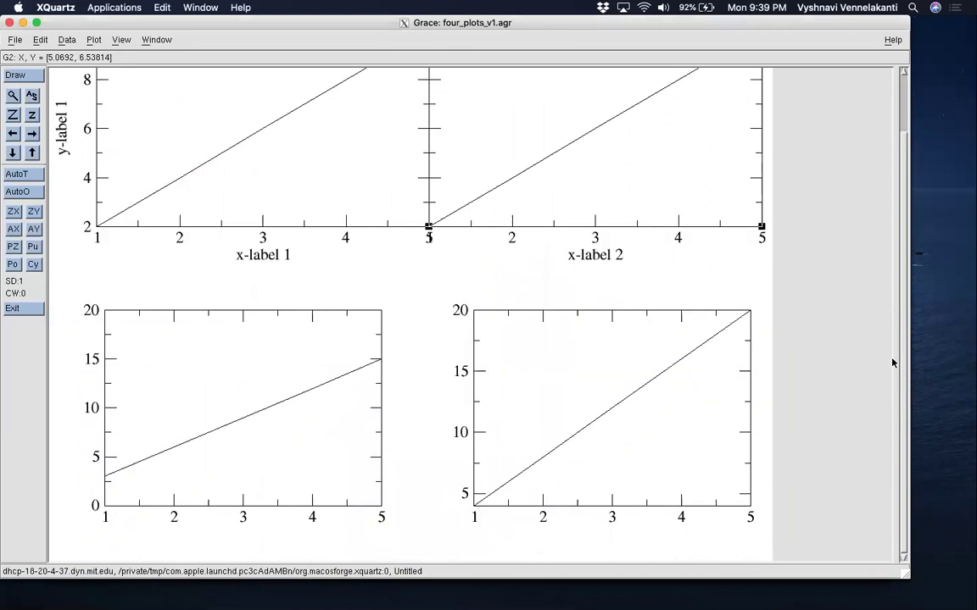
scroll(891, 363, up, 6)
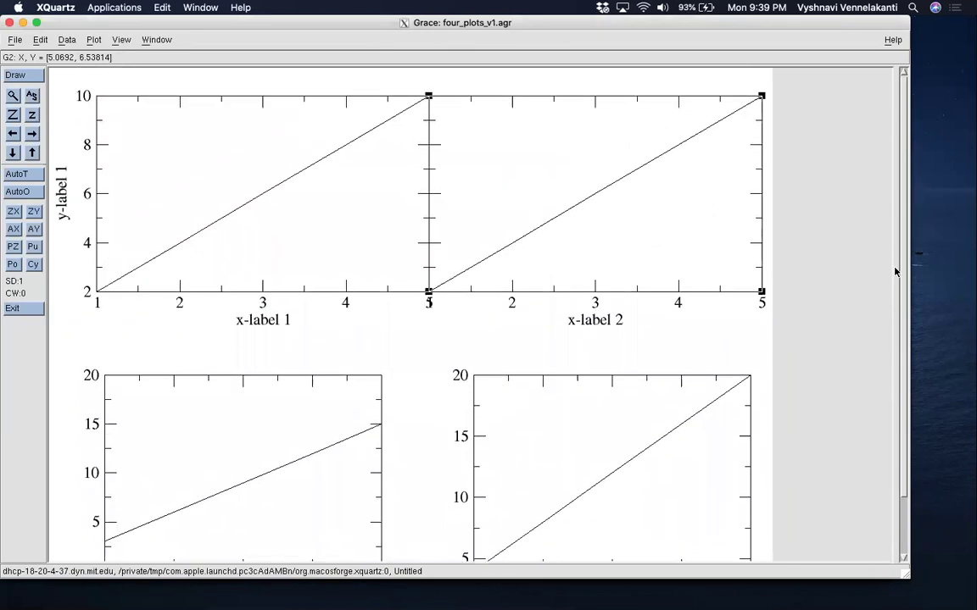
scroll(836, 271, down, 5)
scroll(892, 254, up, 5)
Step: Open the axis properties for the X axis and make the top-left graph G0 the one being edited
click(92, 40)
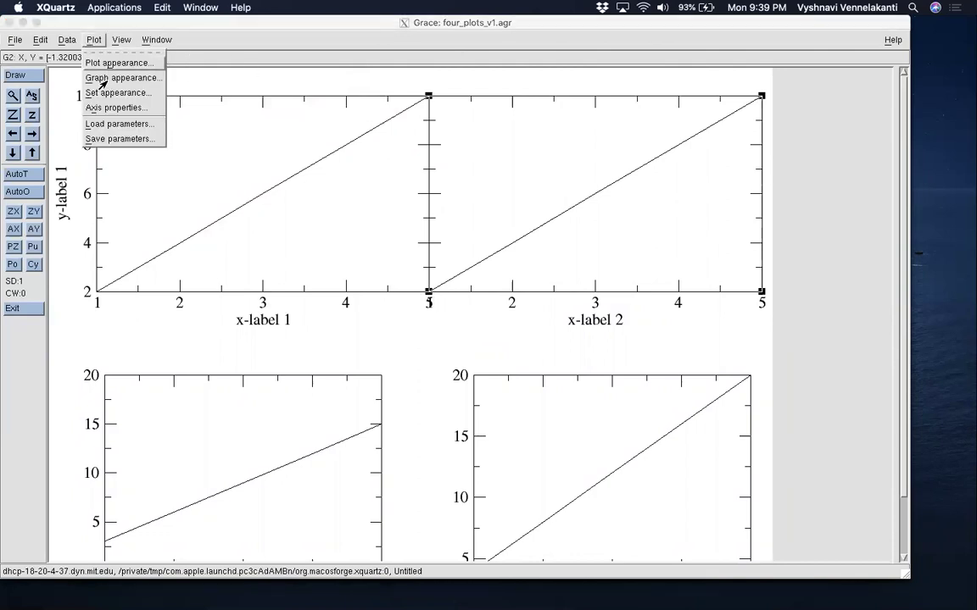
click(106, 107)
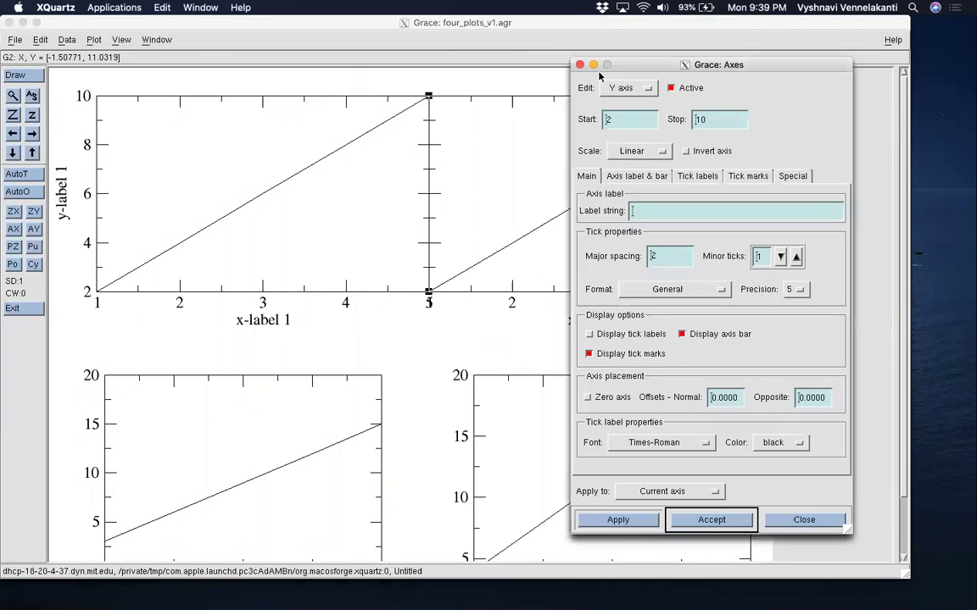
click(627, 88)
click(623, 71)
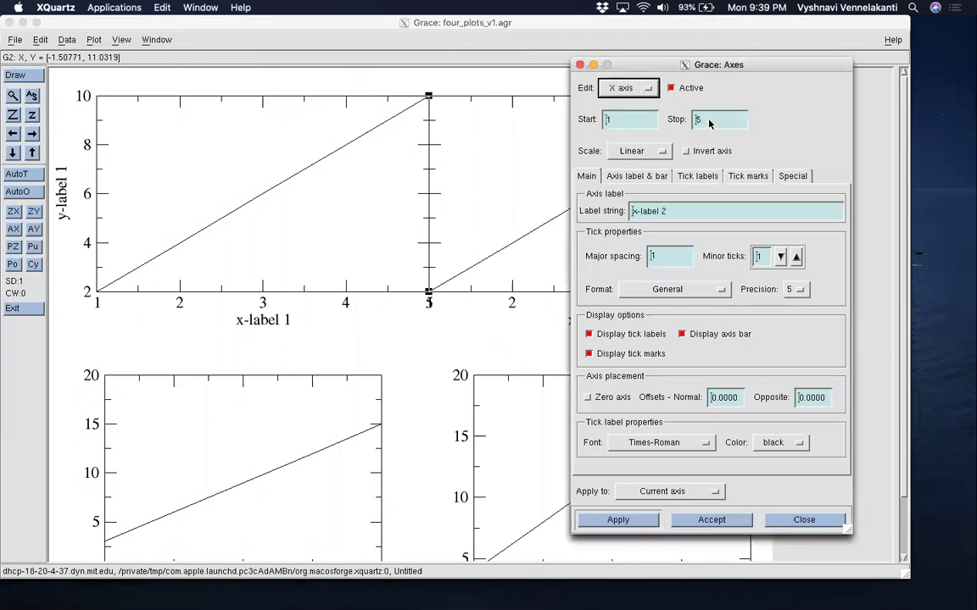
drag(647, 64, 664, 74)
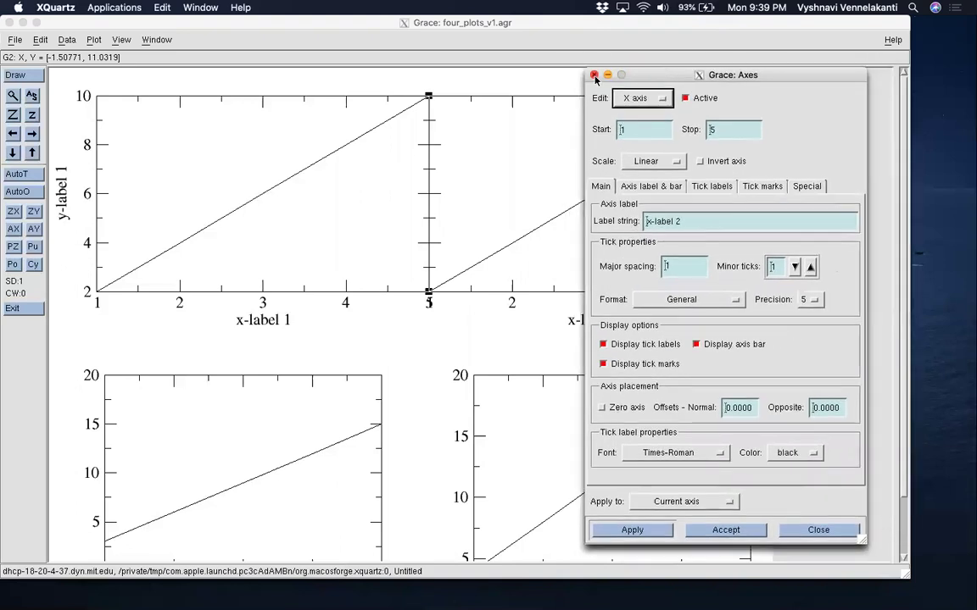
click(431, 314)
double_click(342, 290)
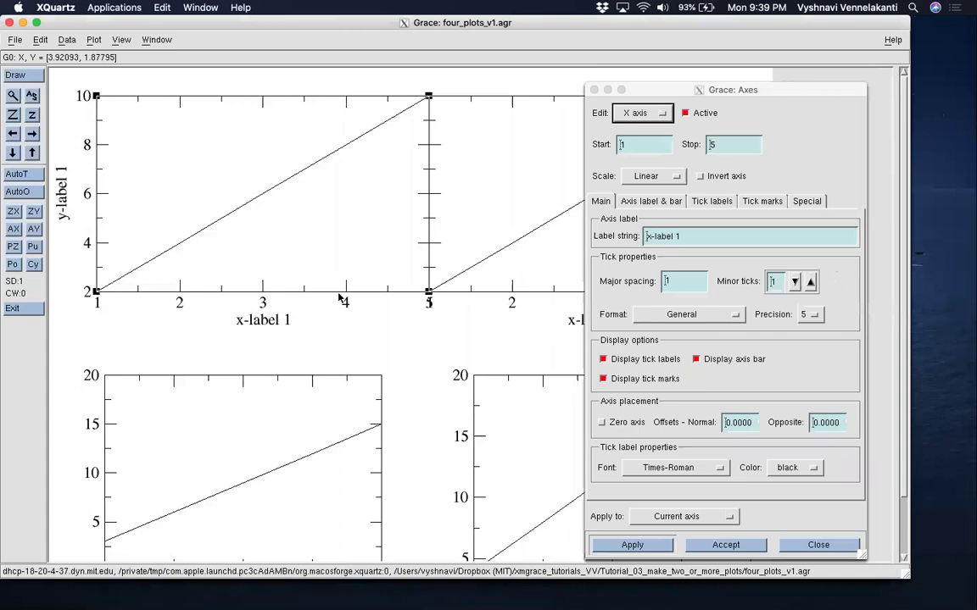
Step: Try an X axis stop value of 4 on graph G0, and set it back to 5
double_click(723, 146)
text(4)
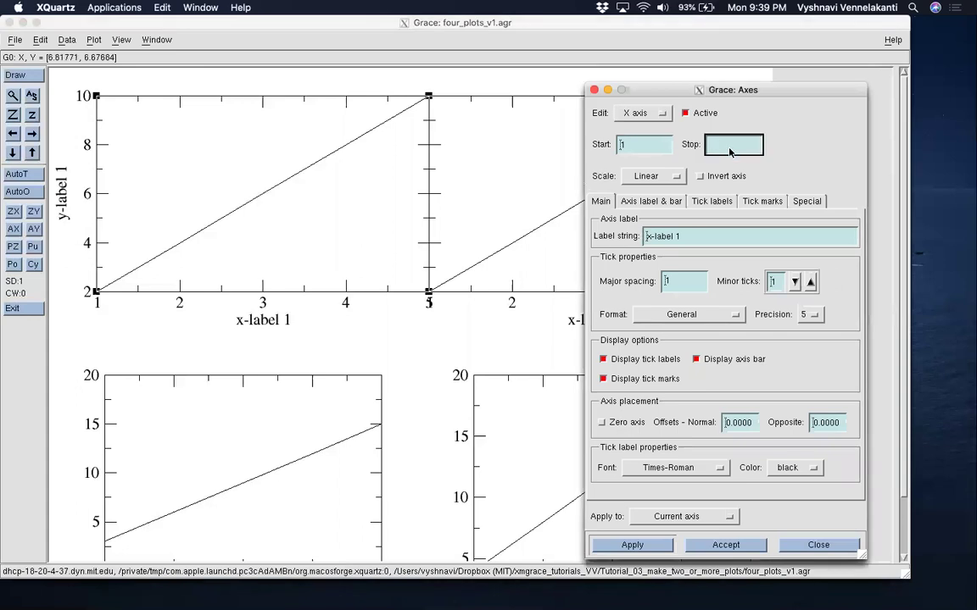
click(632, 545)
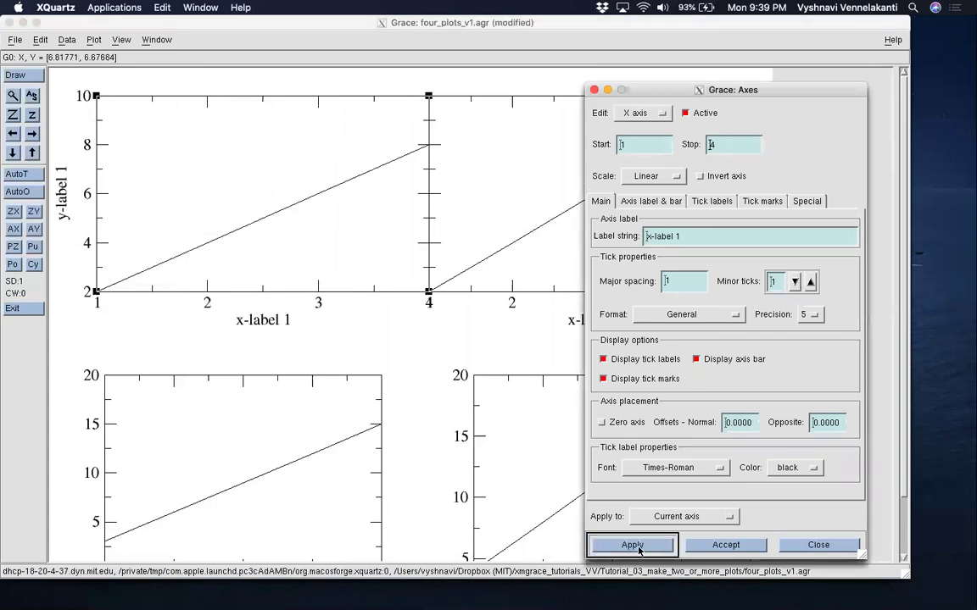
double_click(720, 146)
text(5)
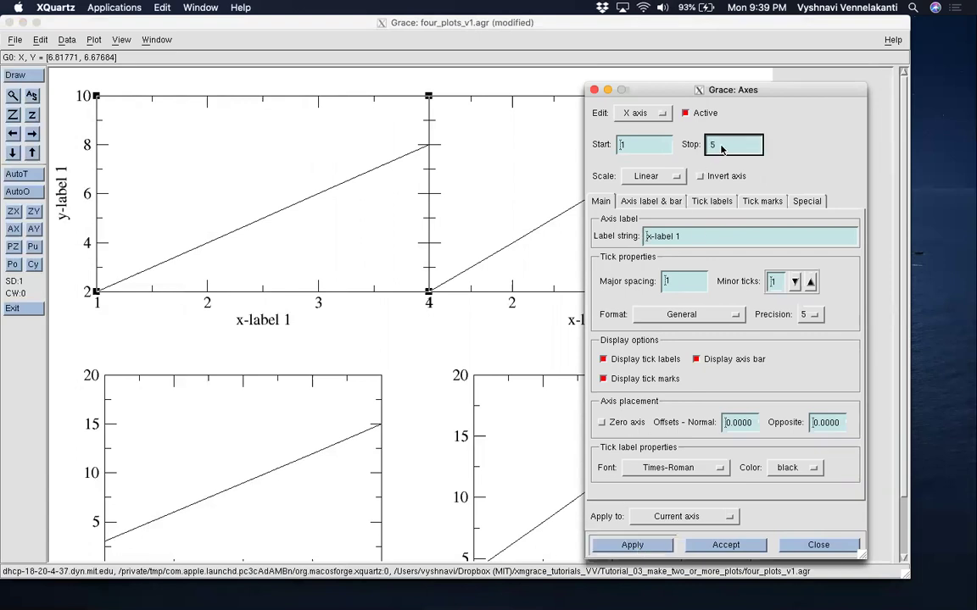
click(632, 545)
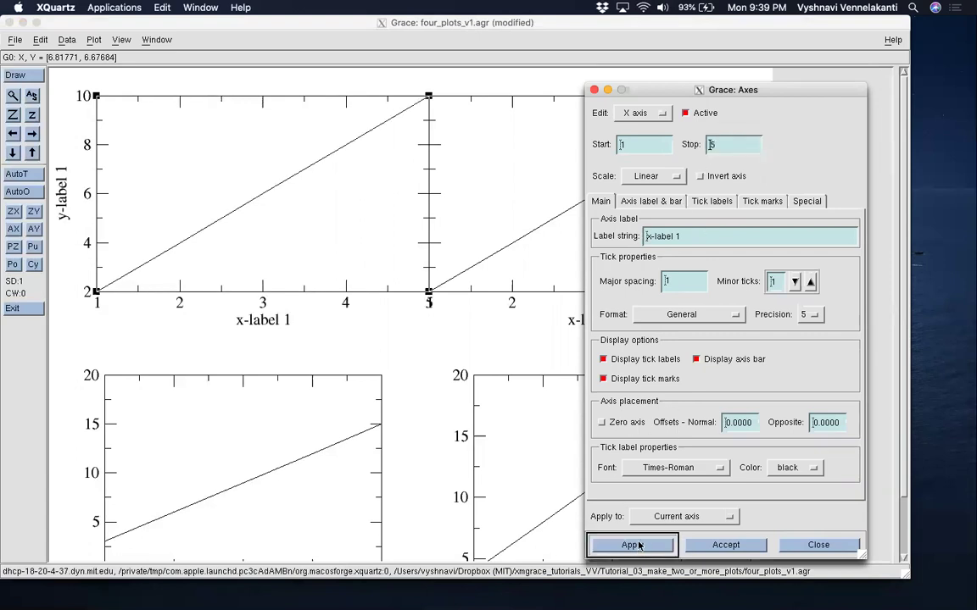
Step: Set graph G0's X axis special ticks to Tick marks and labels, clear the label at tick location 5, and apply
click(760, 204)
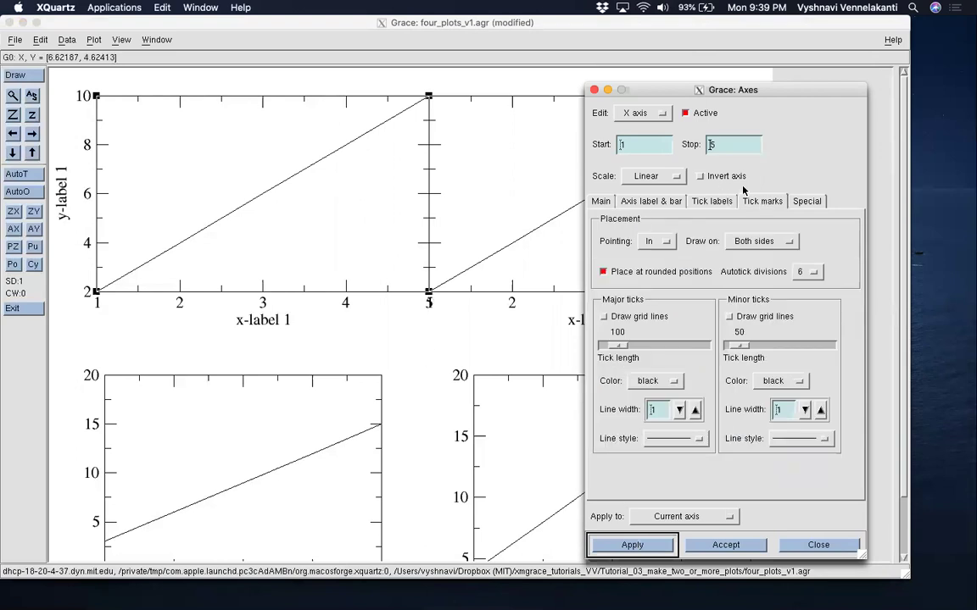
click(808, 201)
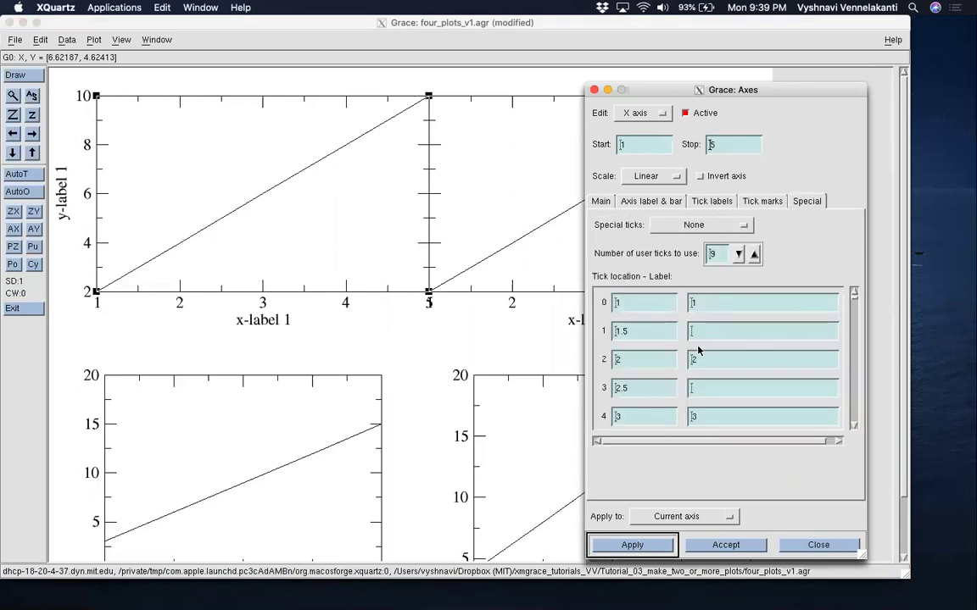
click(678, 225)
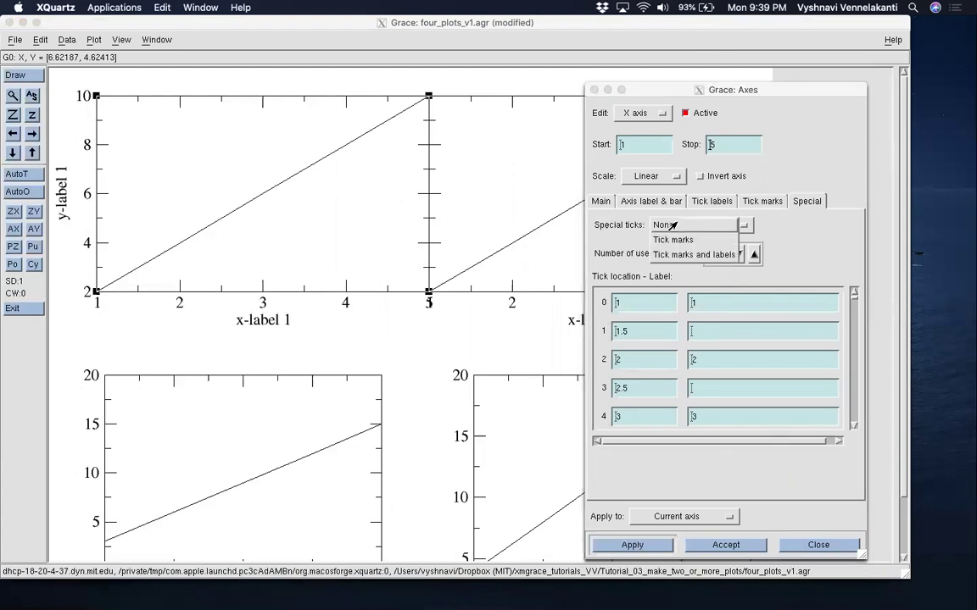
click(682, 254)
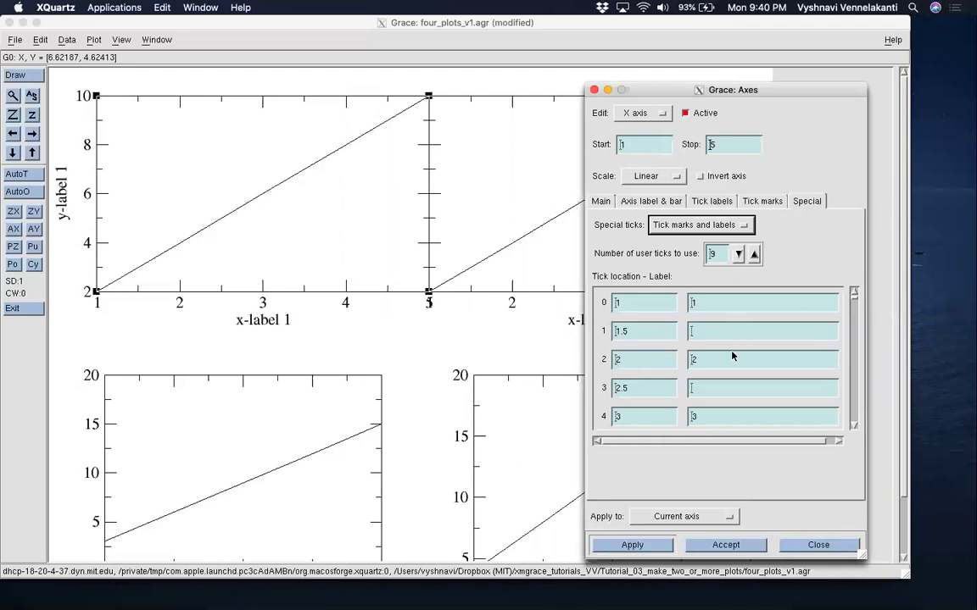
scroll(769, 386, down, 5)
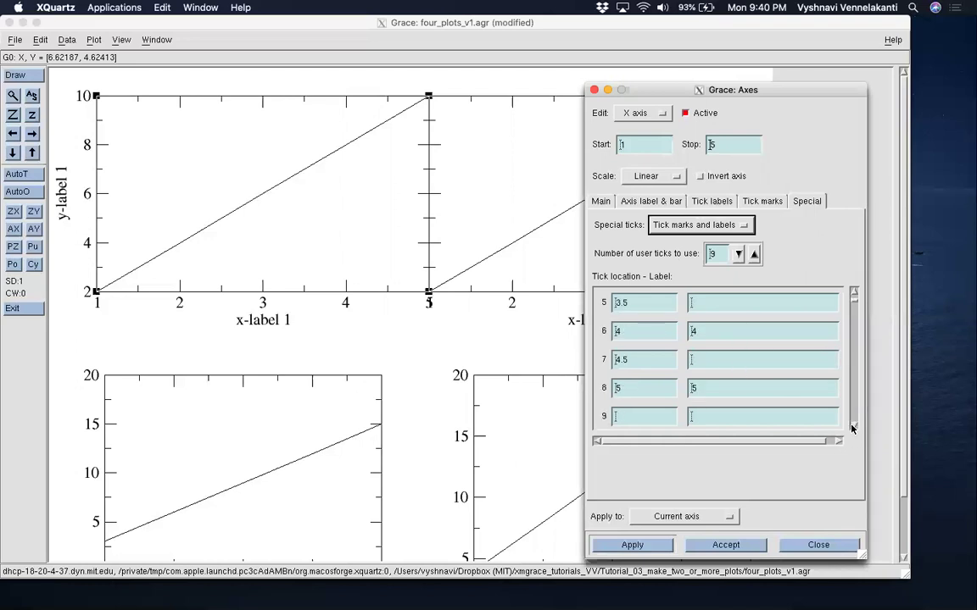
click(712, 396)
key(BackSpace)
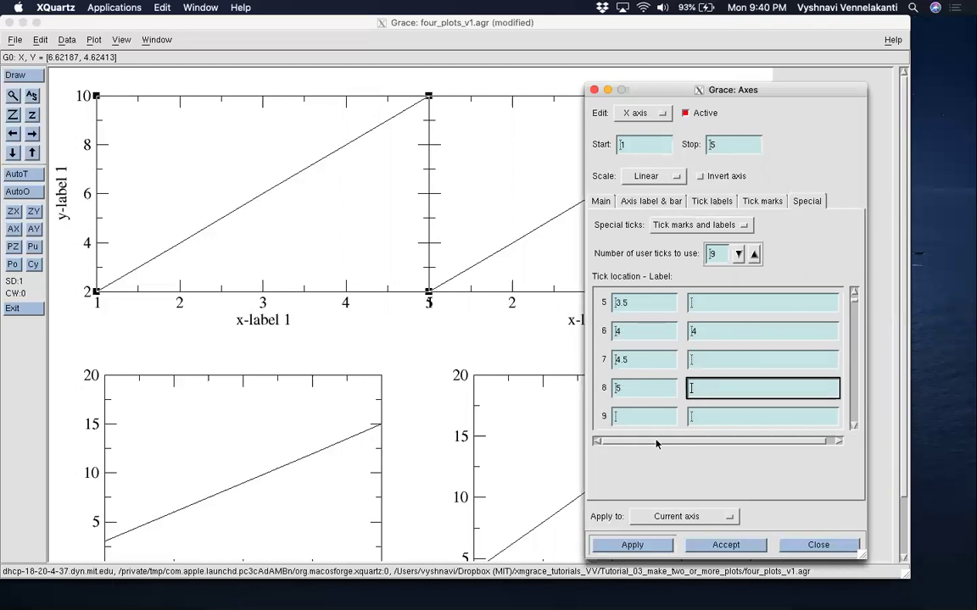
click(629, 546)
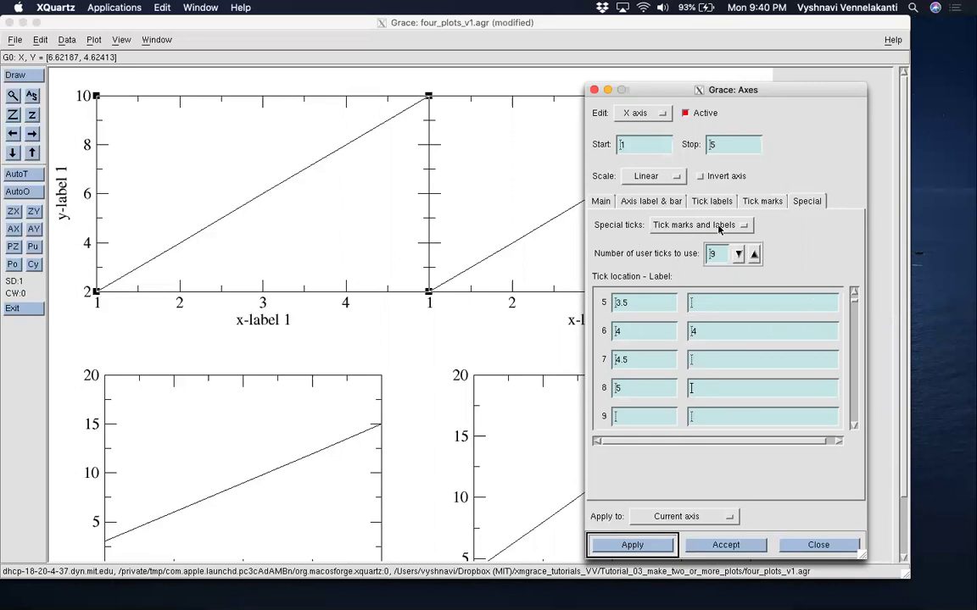
Step: Review the user tick locations and labels of graph G0's X axis and accept the axis settings
scroll(854, 300, up, 4)
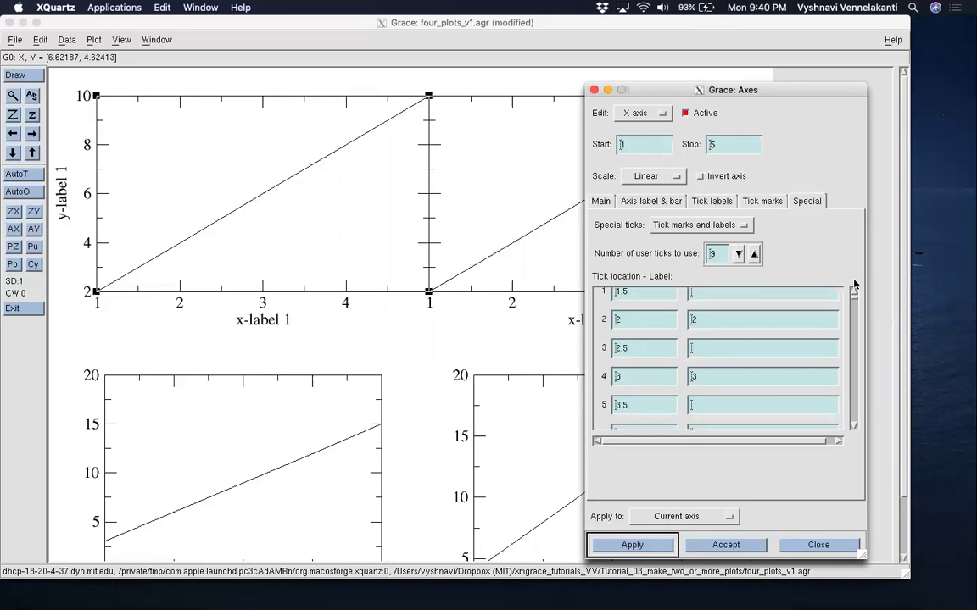
scroll(854, 296, up, 1)
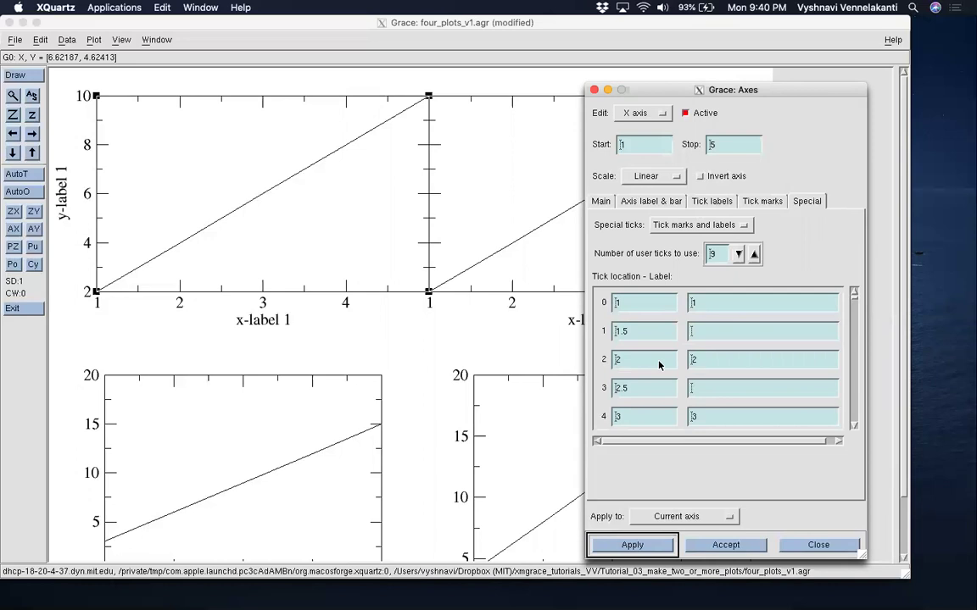
click(717, 305)
click(708, 361)
click(758, 419)
scroll(738, 381, down, 4)
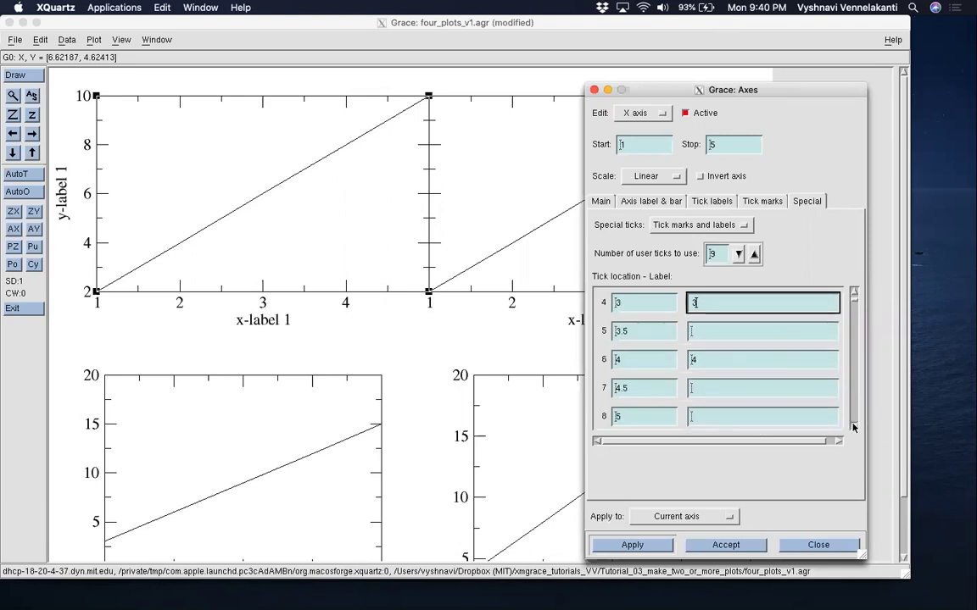
click(743, 364)
click(704, 417)
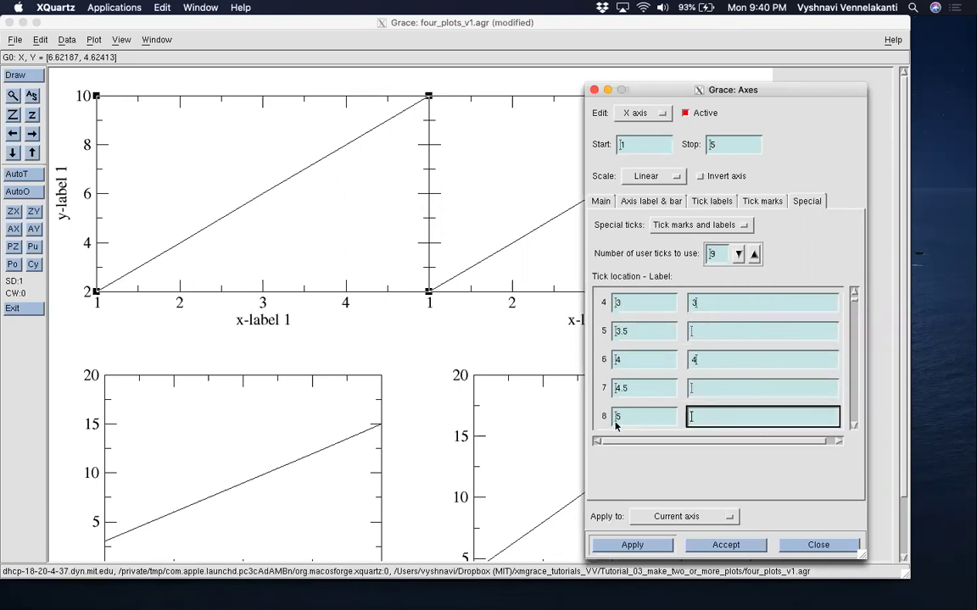
click(853, 425)
click(854, 424)
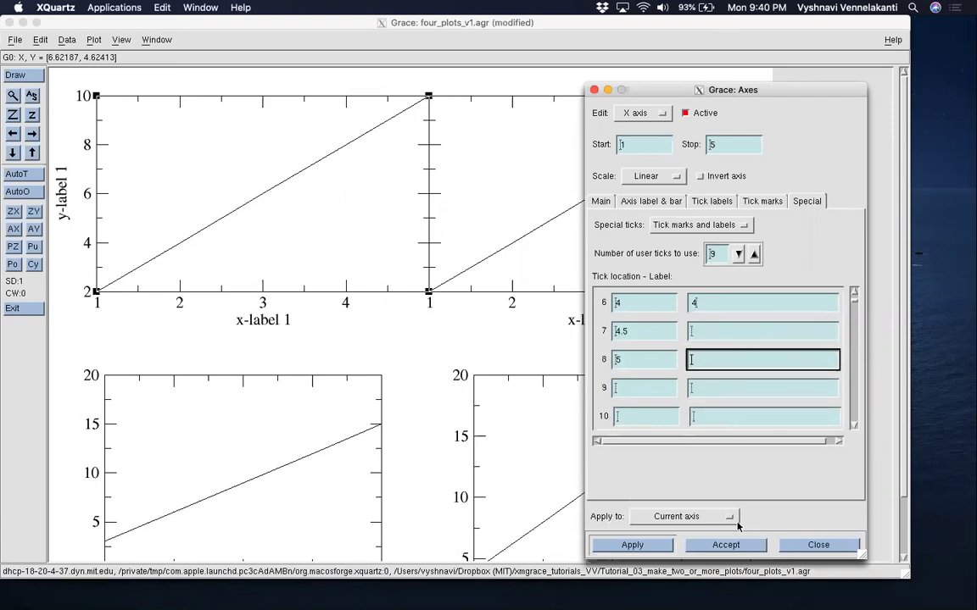
click(726, 545)
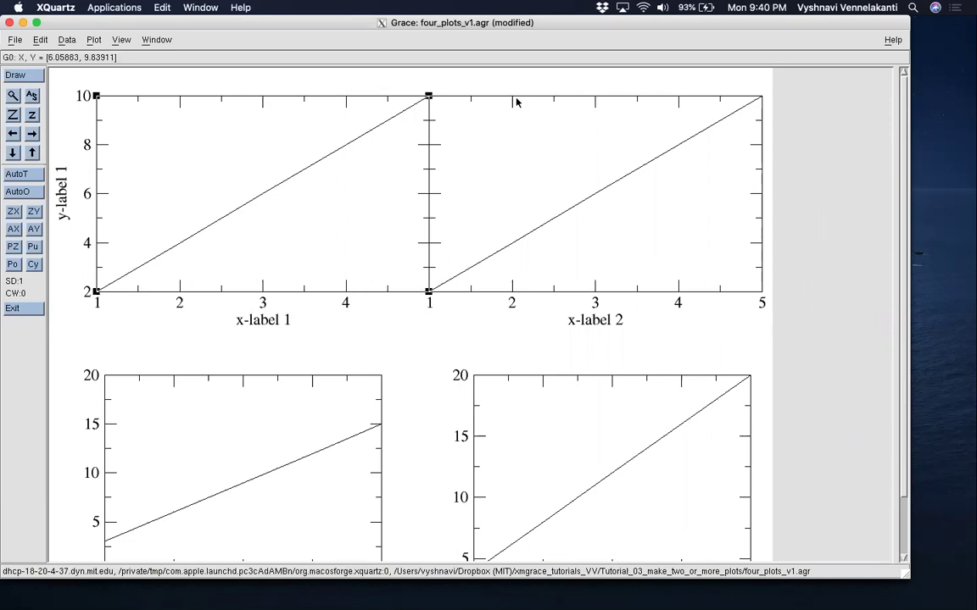
Step: Save the changes to four_plots_v1.agr and exit Grace
click(11, 41)
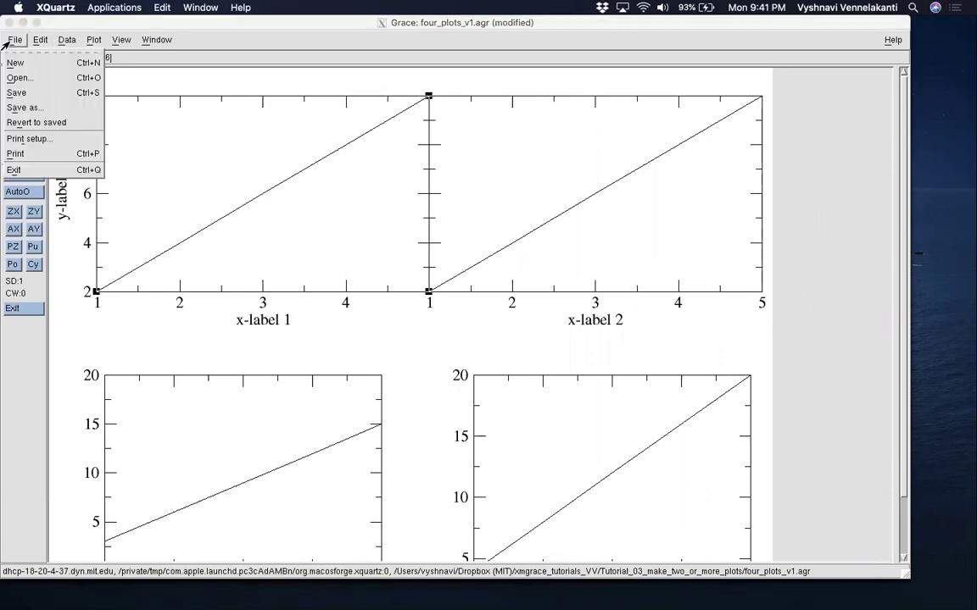
click(14, 93)
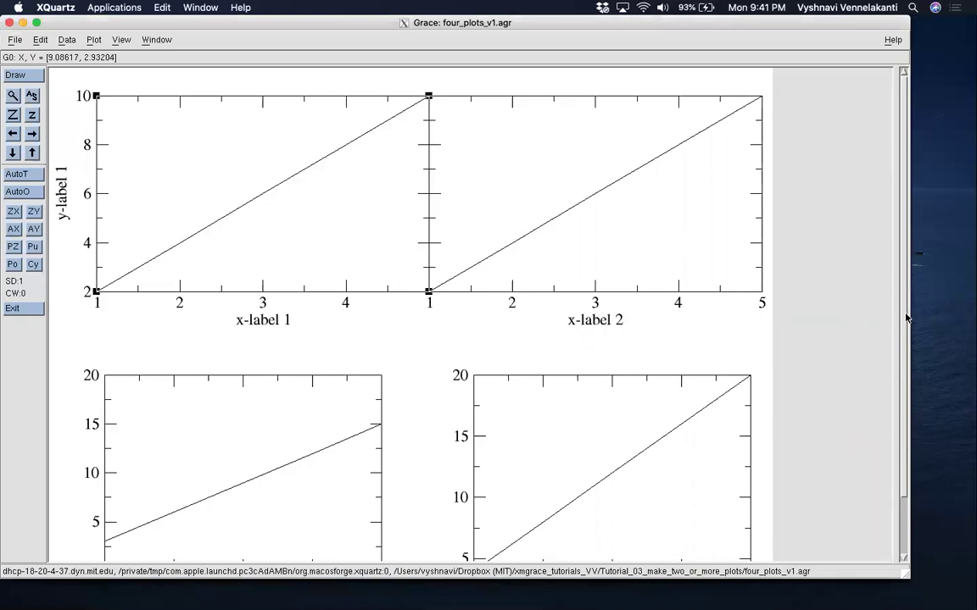
scroll(905, 281, down, 3)
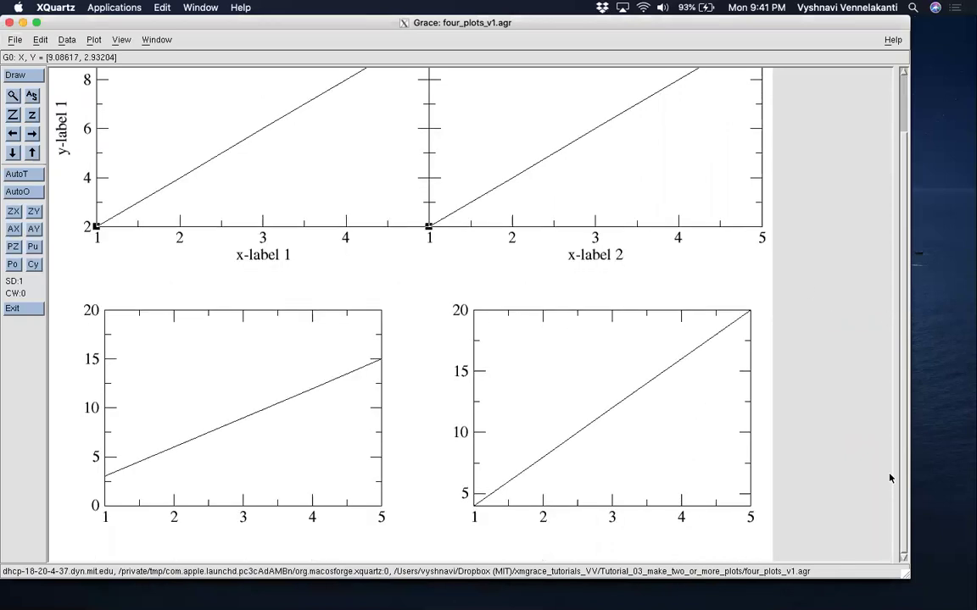
scroll(889, 199, up, 3)
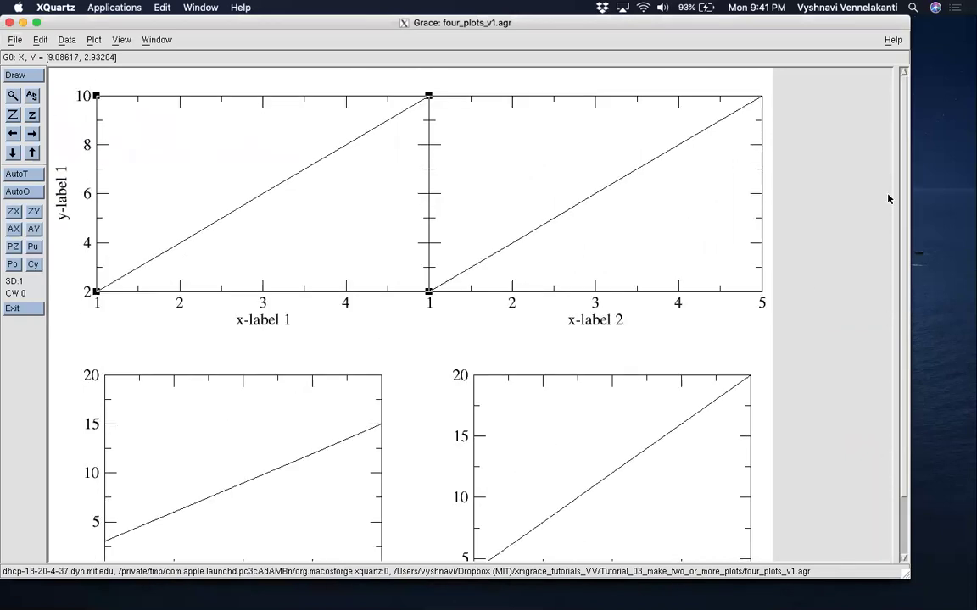
click(17, 41)
click(19, 169)
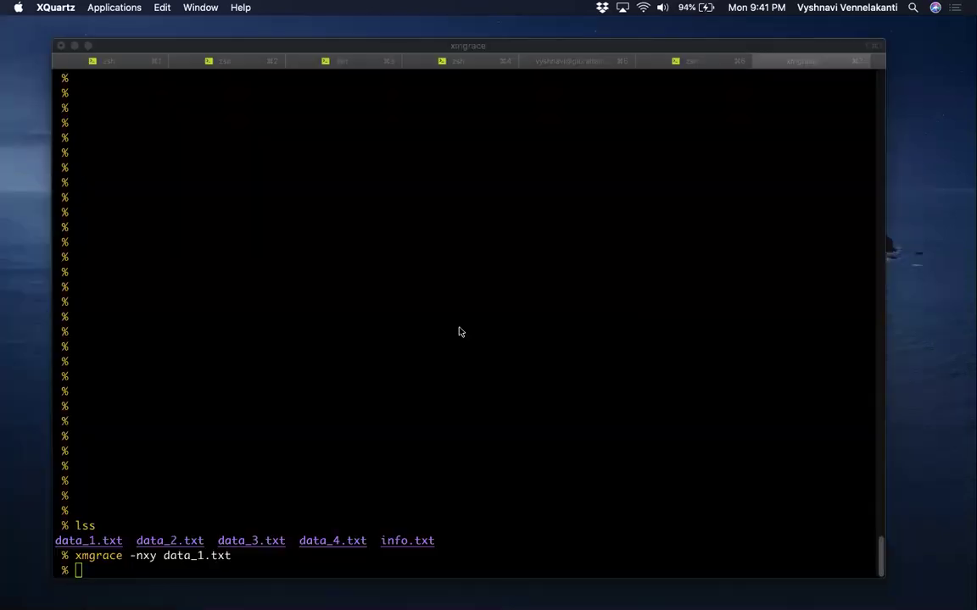
Step: Switch to the iTerm2 terminal, list the folder's files with lss and display info.txt with cat
click(459, 331)
text(lss)
key(Return)
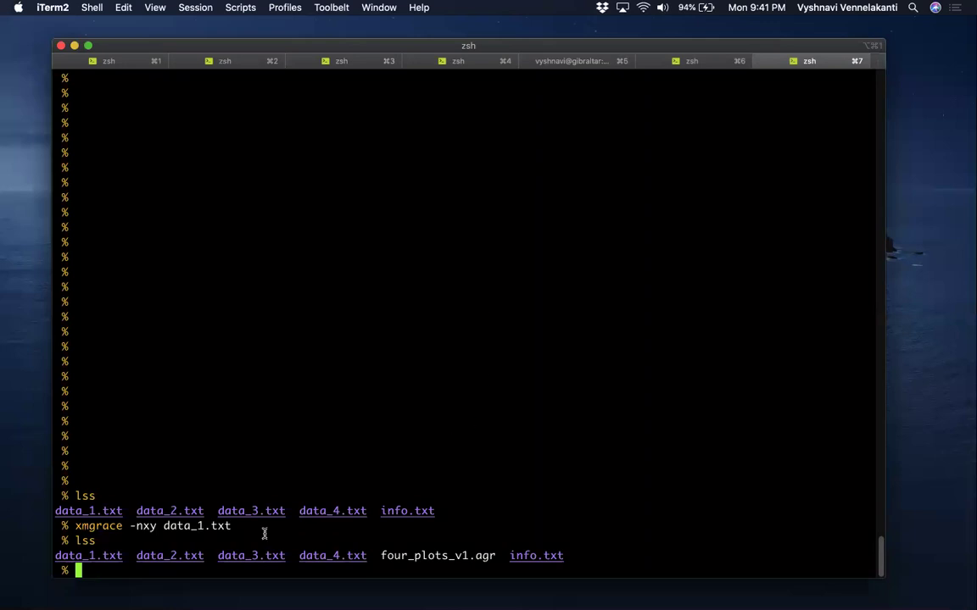
drag(379, 556, 490, 559)
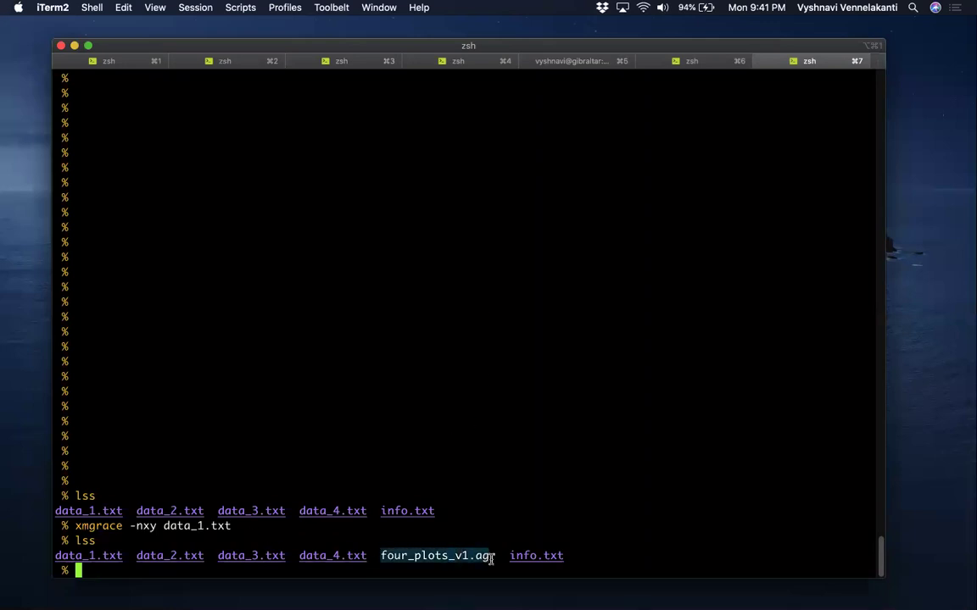
click(525, 498)
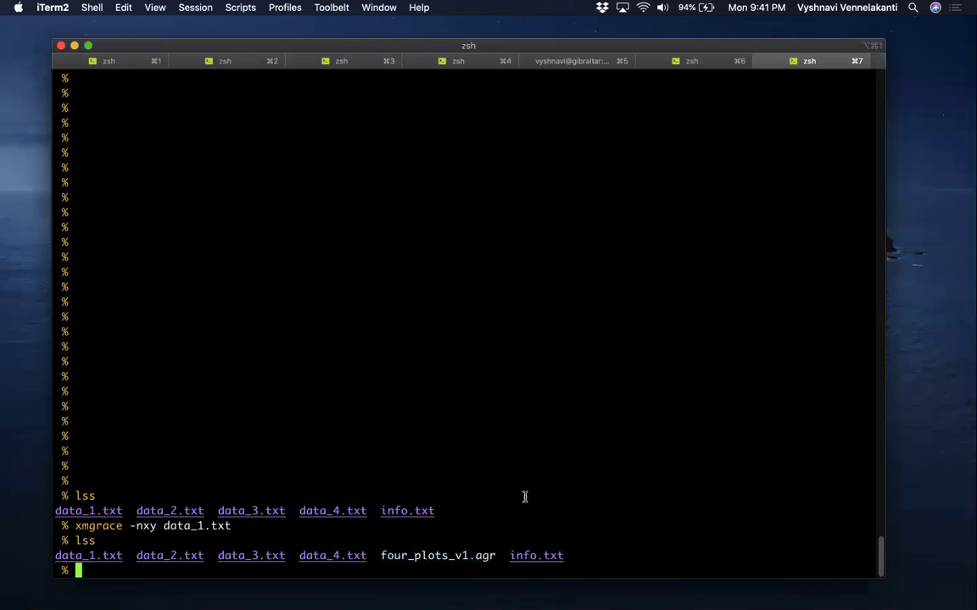
text(cat info.txt)
key(Return)
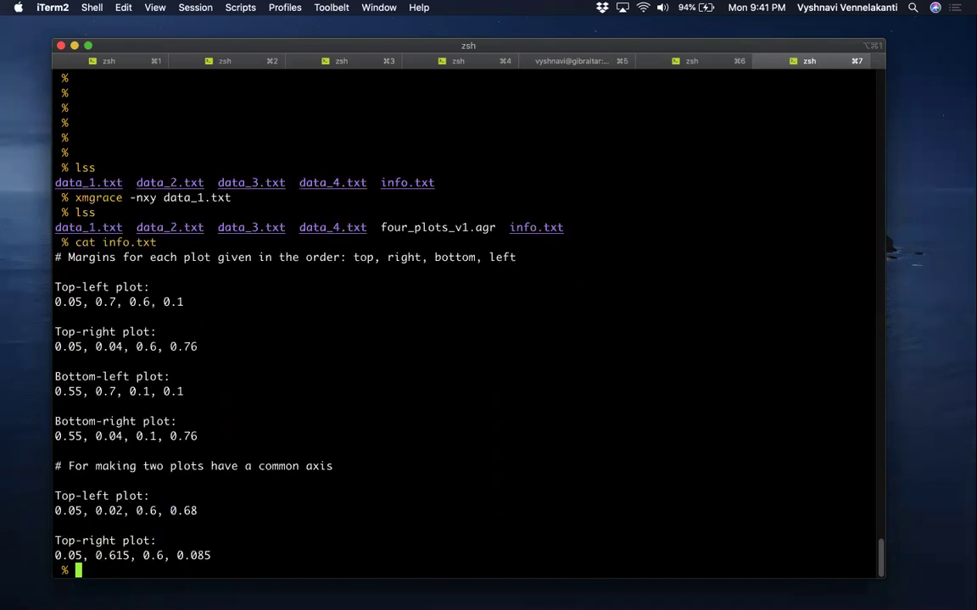